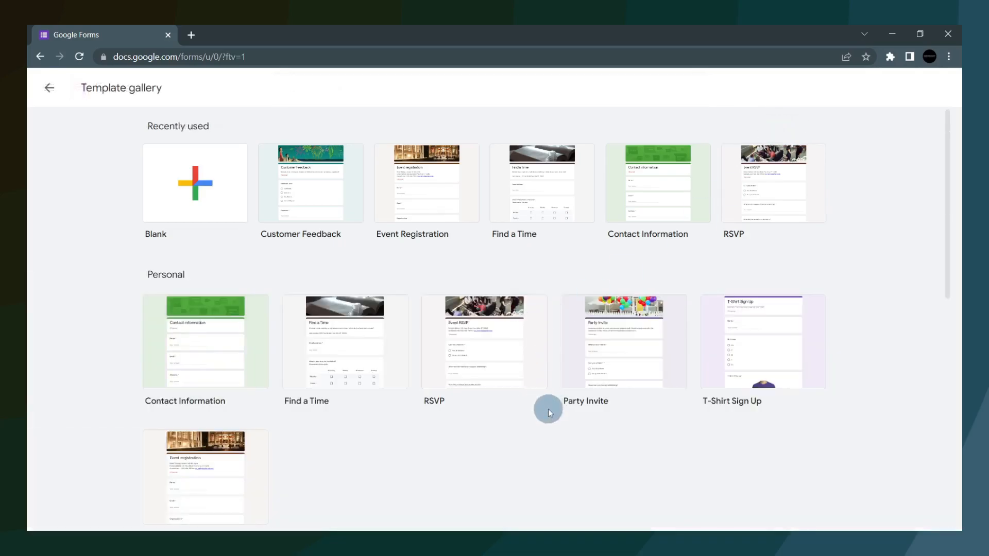
- Browse the template gallery and create a form from the Order Form template
scroll(548, 409, down, 3)
scroll(547, 409, down, 7)
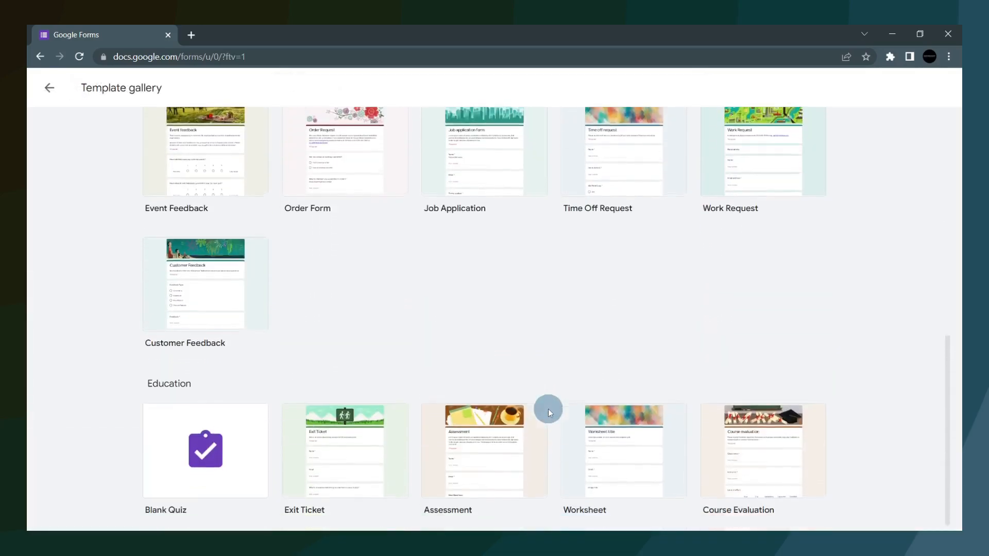
scroll(548, 409, up, 1)
scroll(548, 409, up, 2)
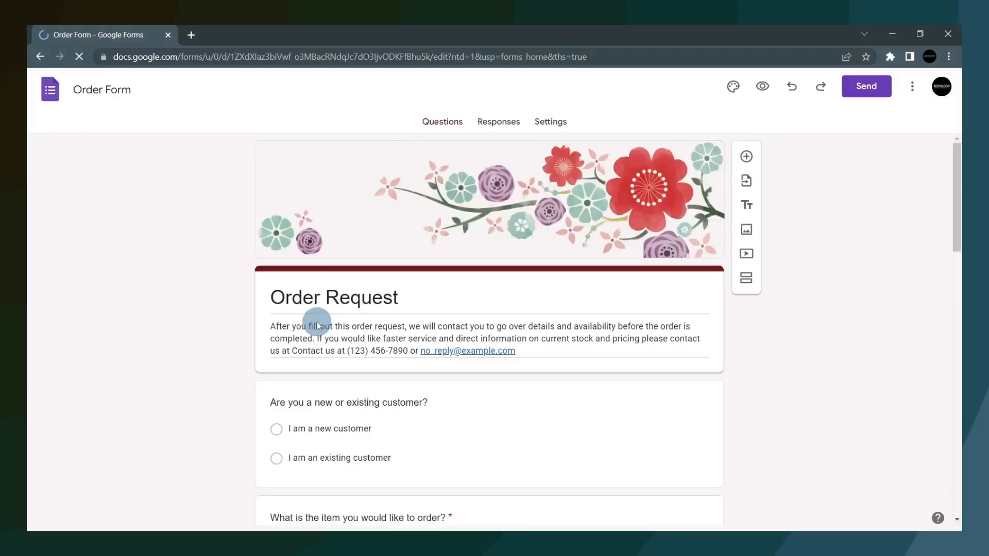
- Look through the Order Request questions and try reordering the answer options of the new or existing customer question
scroll(316, 325, down, 5)
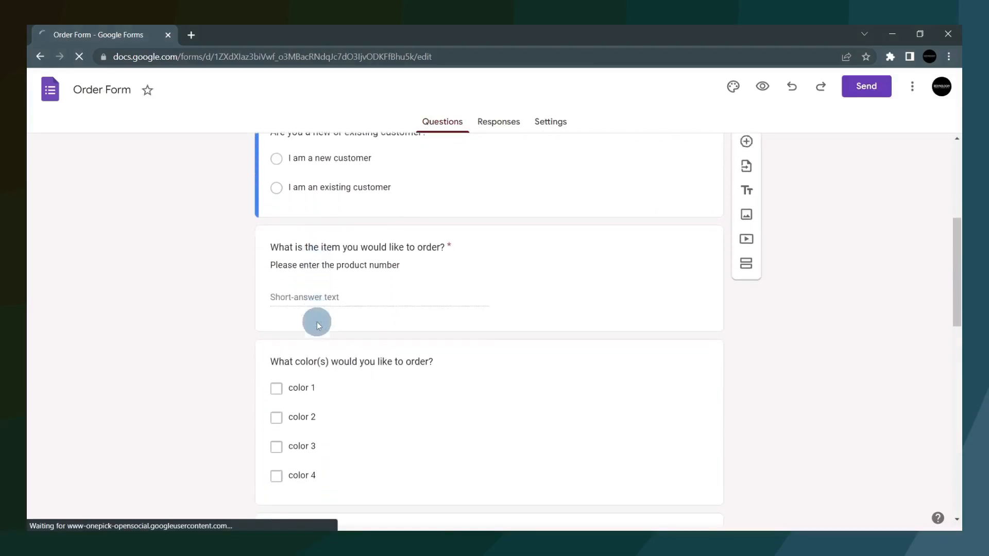
scroll(317, 325, down, 13)
scroll(317, 325, up, 12)
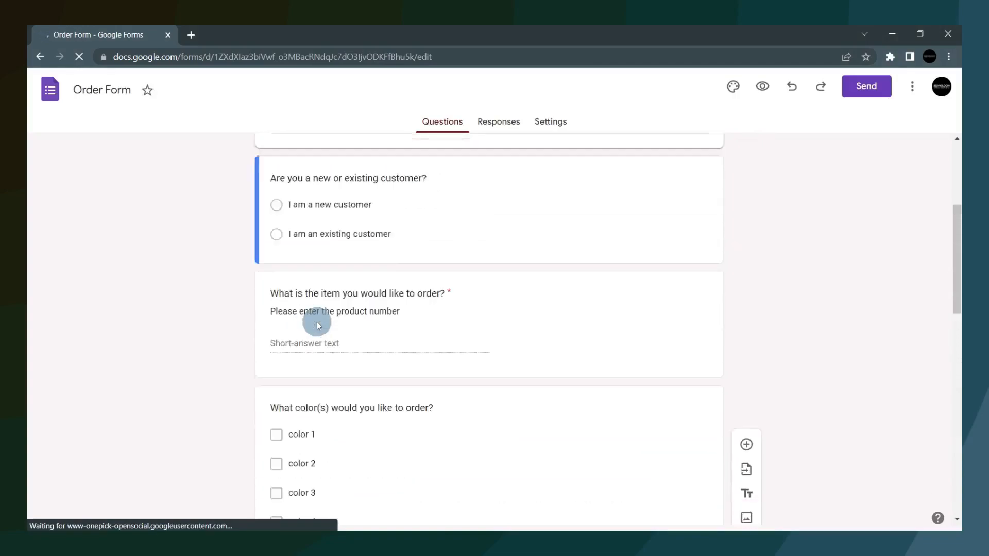
scroll(319, 326, up, 7)
scroll(596, 418, down, 1)
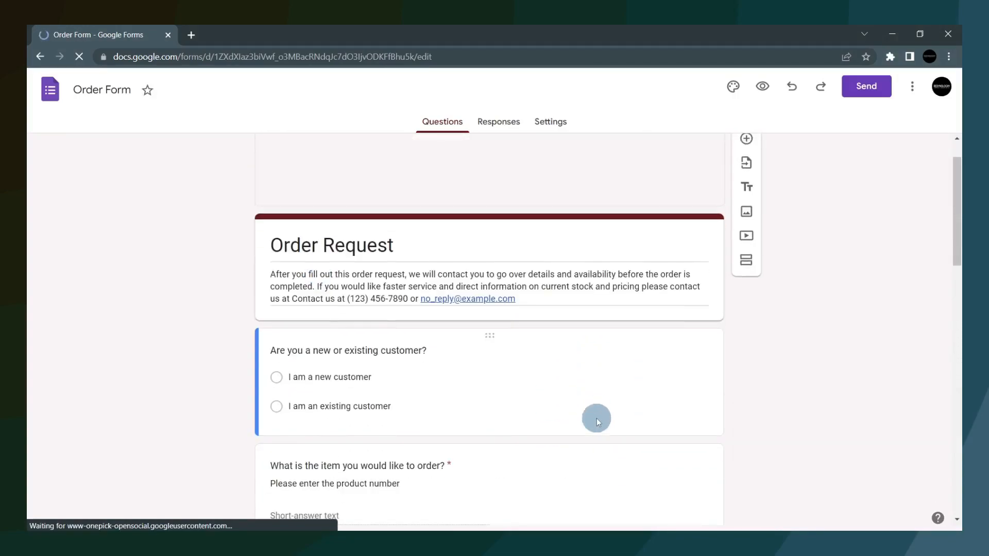
click(596, 419)
click(419, 404)
scroll(360, 373, down, 3)
click(369, 350)
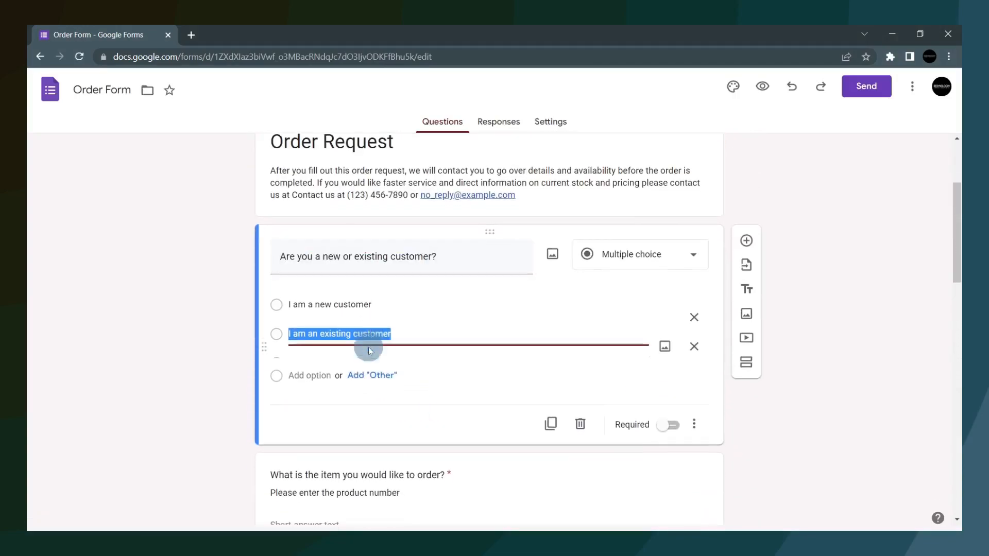
drag(266, 324, 265, 297)
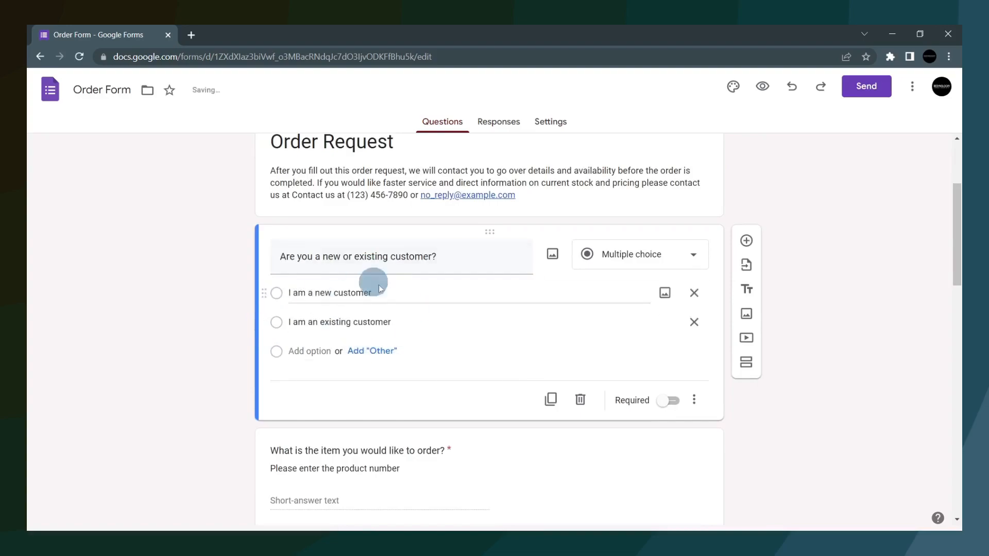
- Return to the list of recent forms and move the Order Form to the bin
click(51, 91)
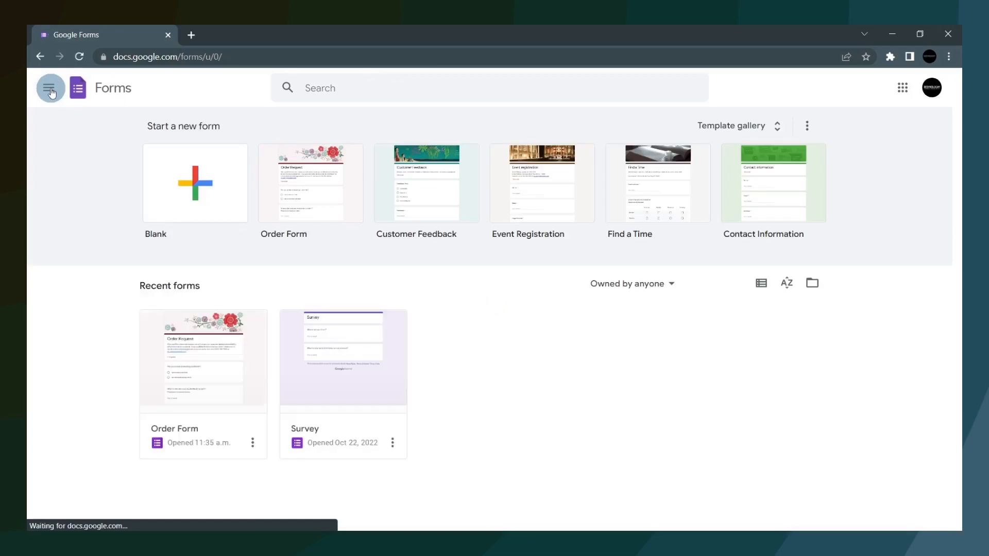
click(220, 393)
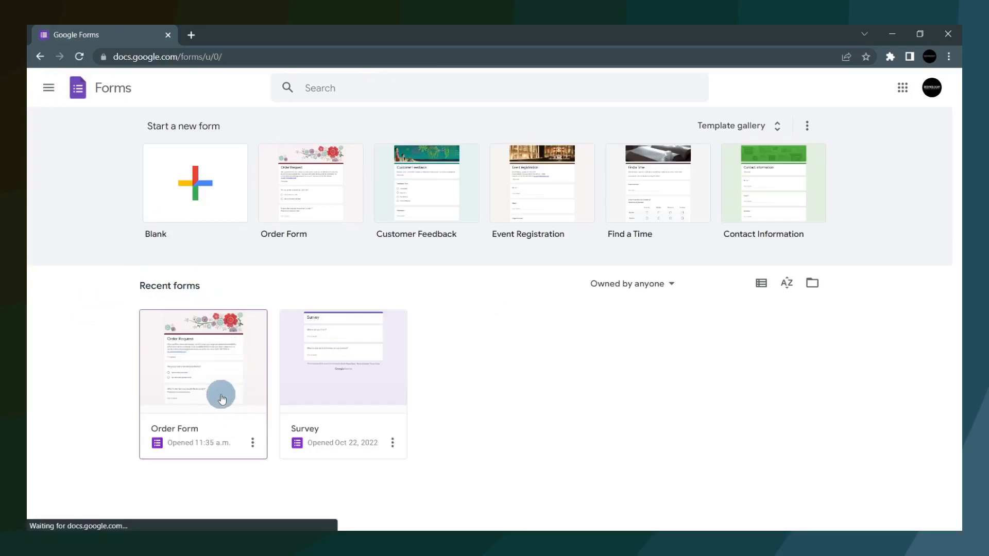
click(250, 444)
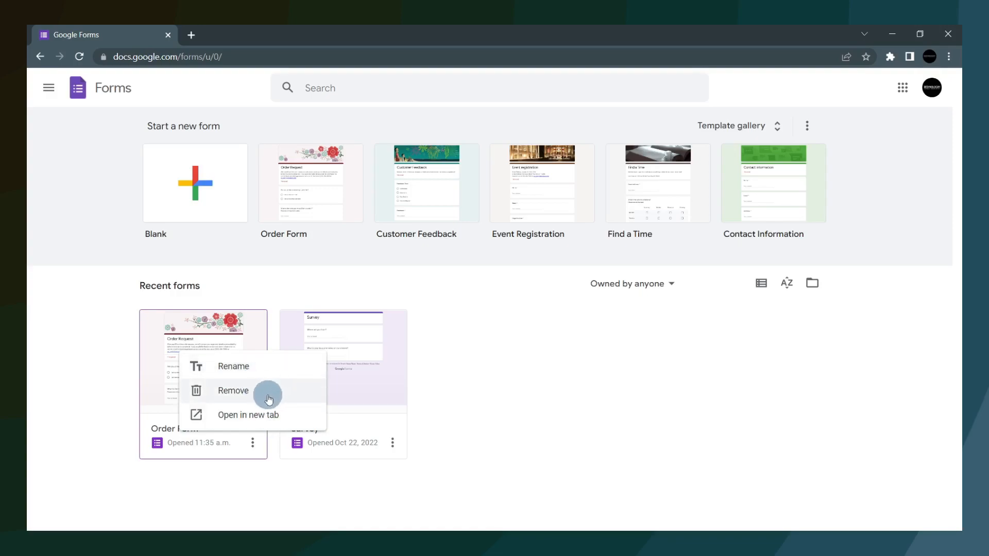
key(Escape)
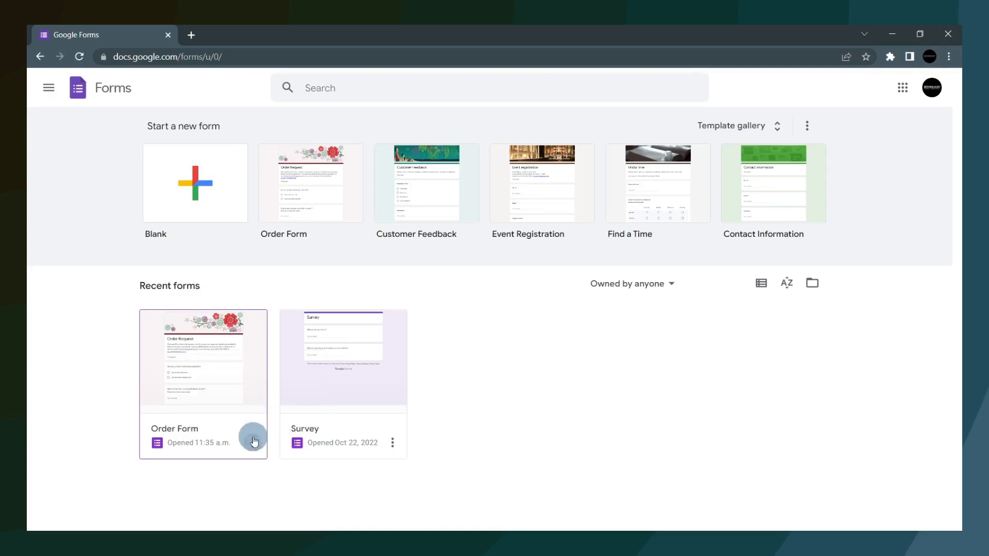
click(252, 442)
click(249, 392)
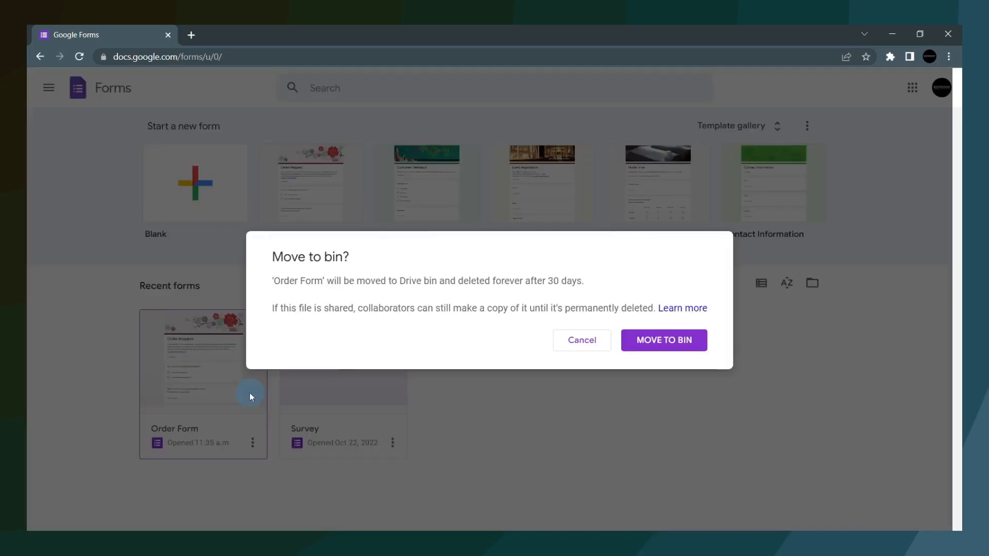
click(644, 345)
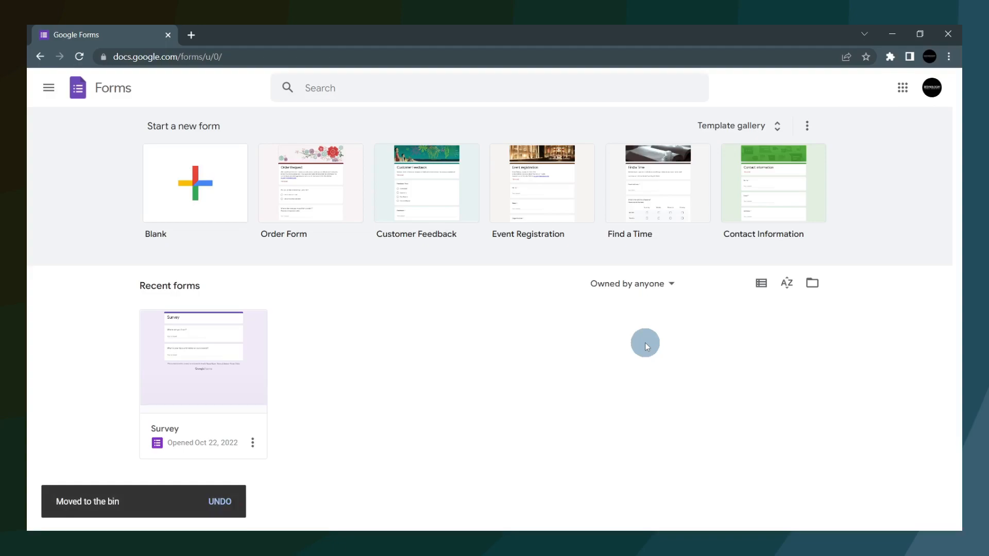
- Create a blank form and title it "Viewer Satisfaction Survey" in bold
click(196, 199)
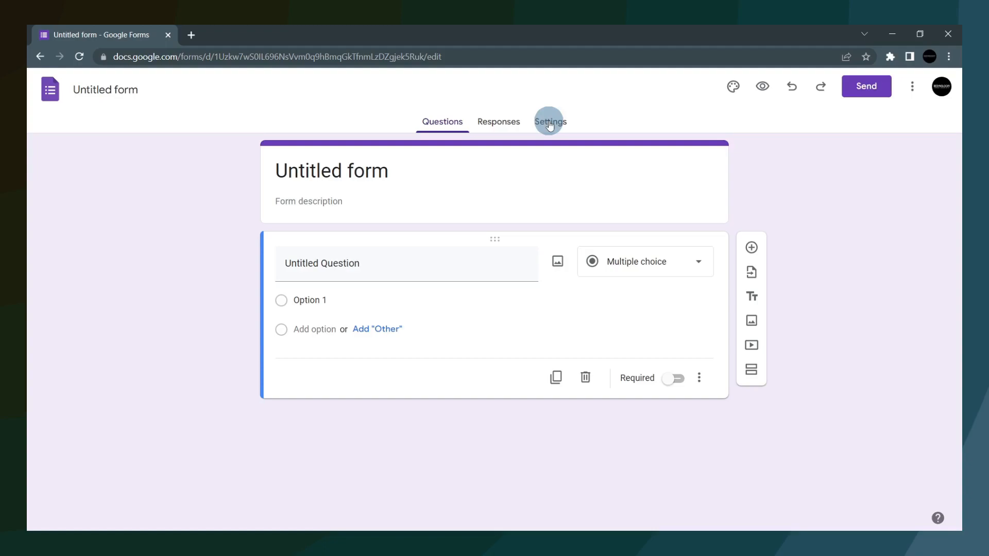
click(399, 173)
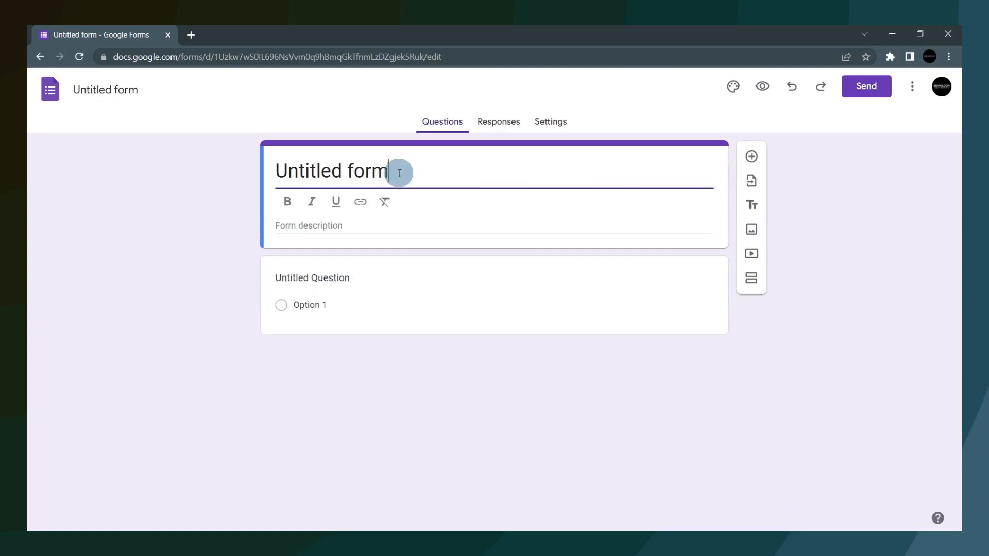
triple_click(399, 173)
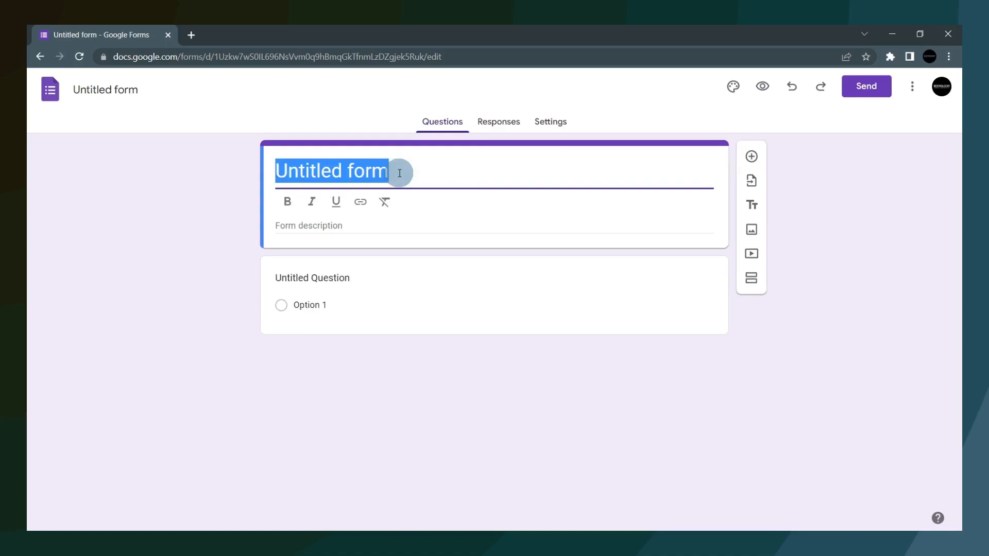
text(Viewer Satisfaction Survey)
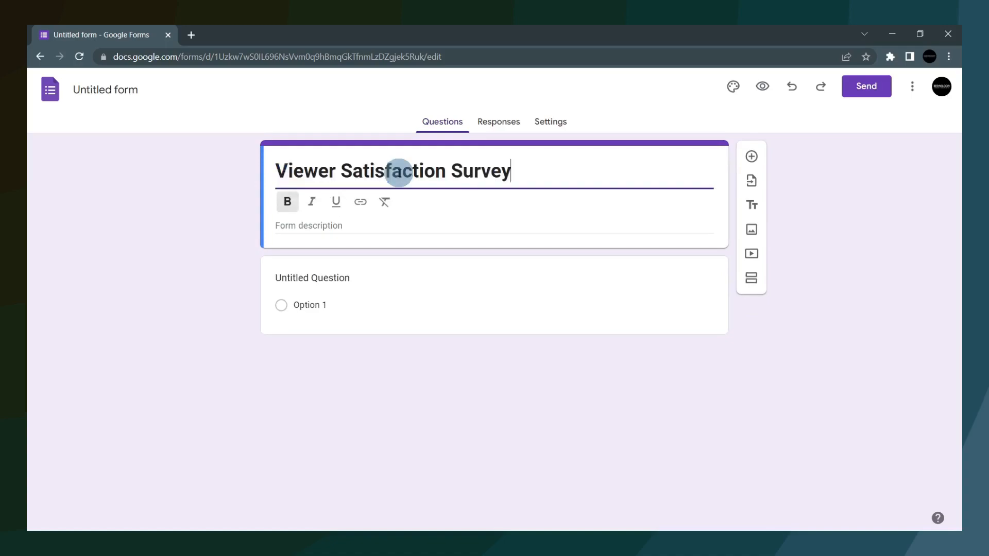
click(291, 205)
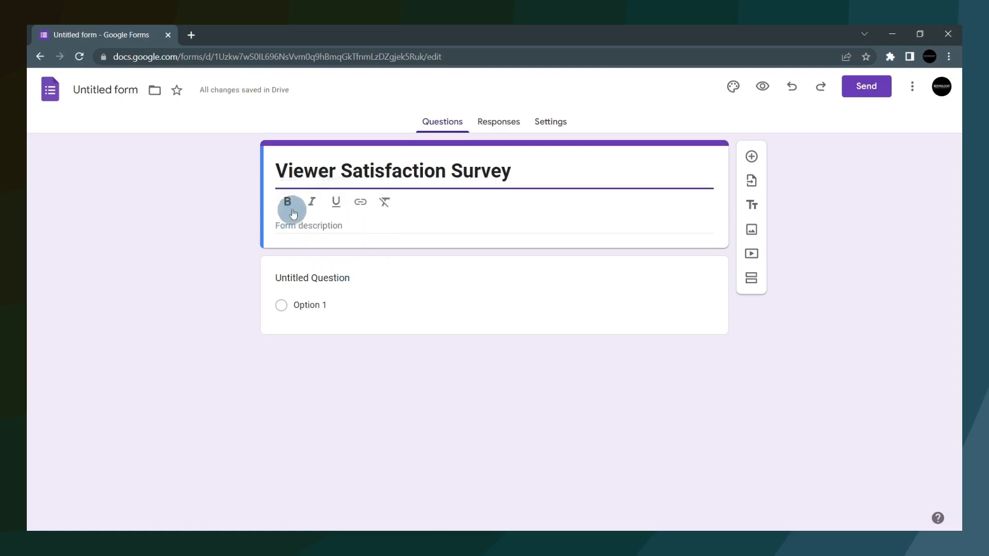
- Leave the form description empty and name the form file "Viewer Satisfaction Survey" to match the title
click(397, 224)
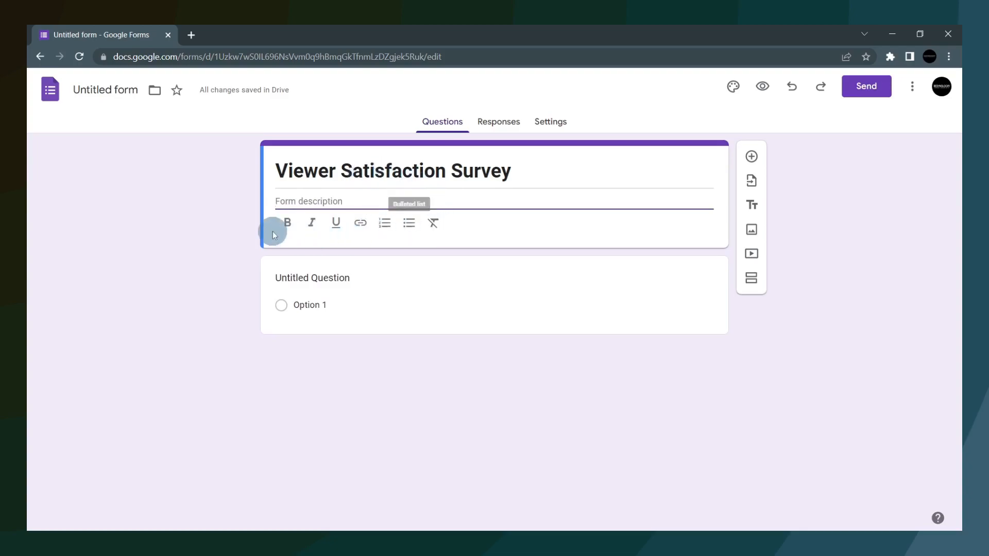
click(203, 247)
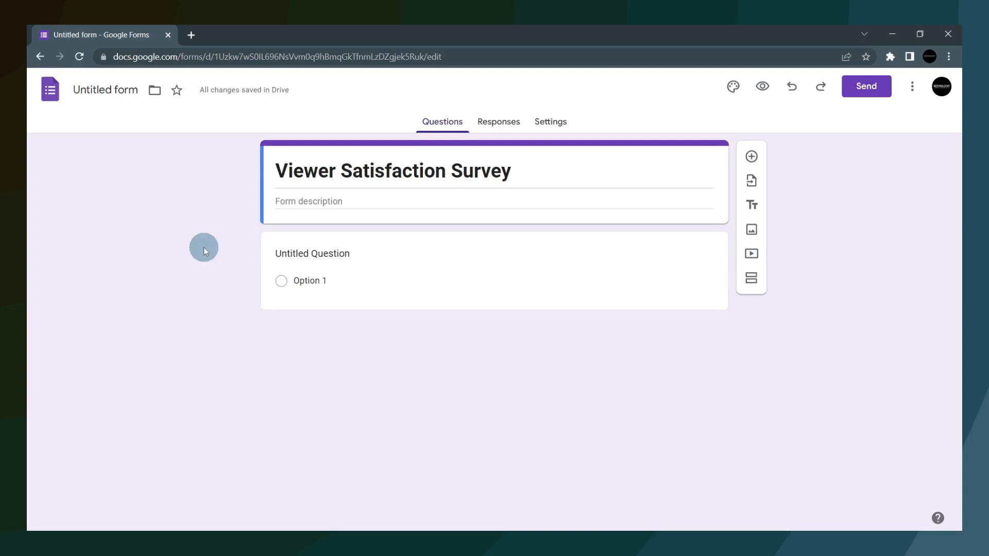
click(123, 90)
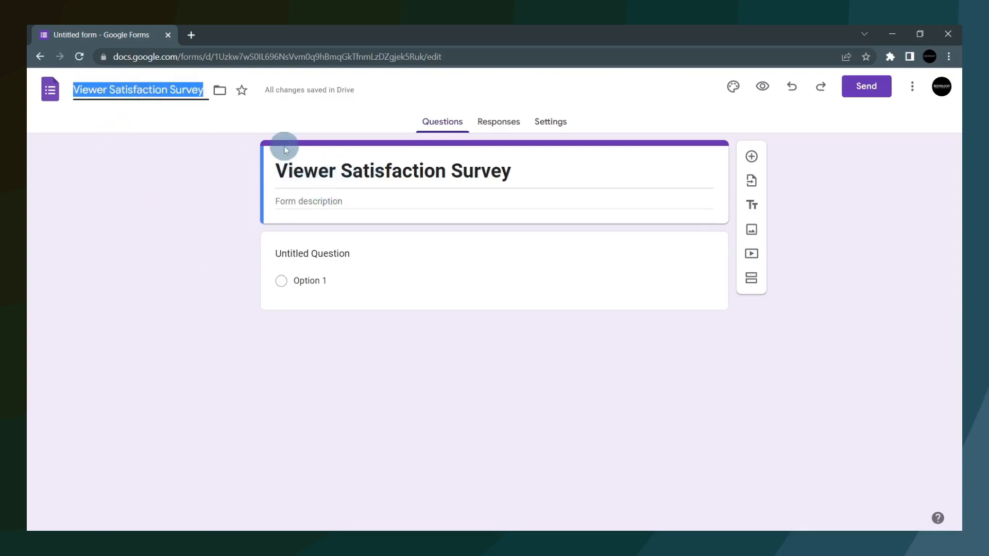
click(240, 163)
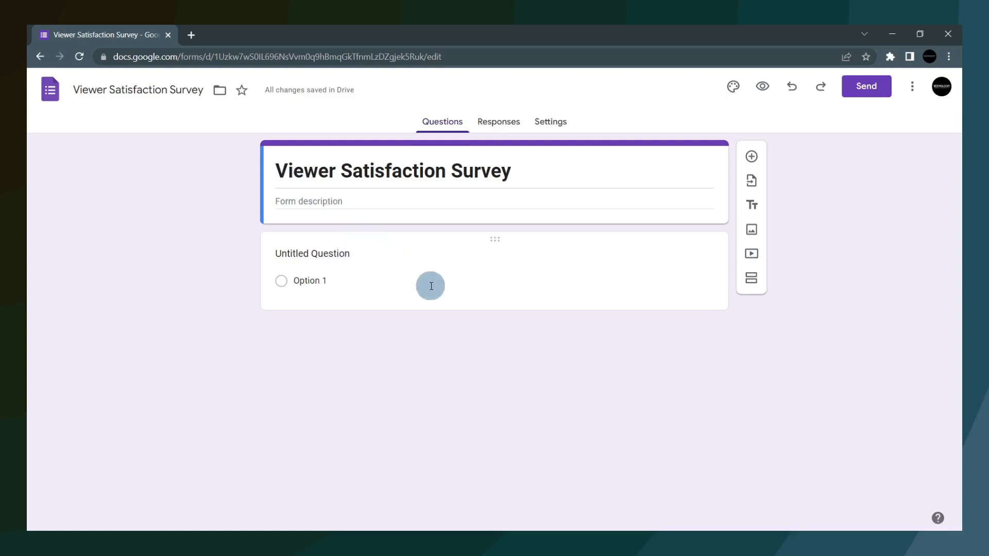
- Set the first question to "What is your name?" and change its type to Short answer
click(340, 254)
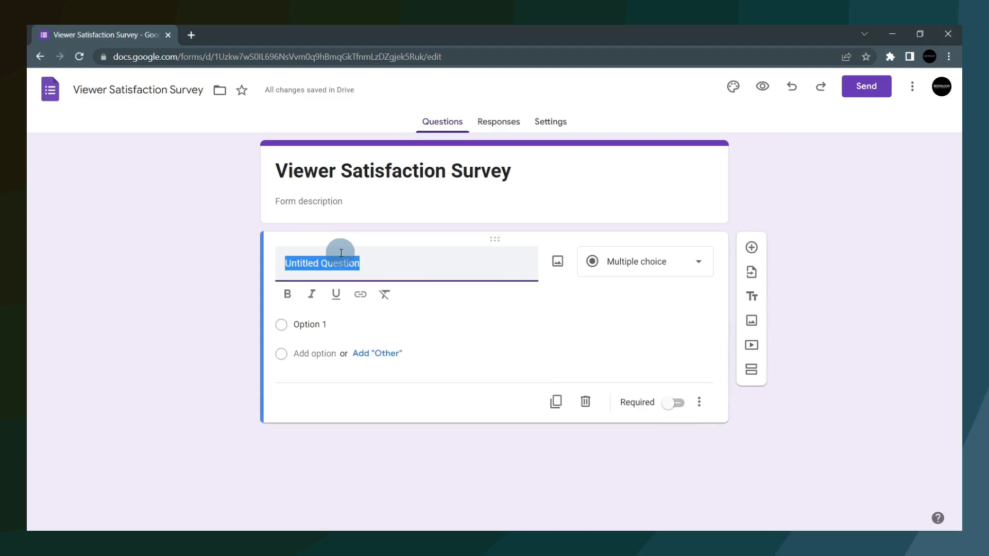
text(What is your name)
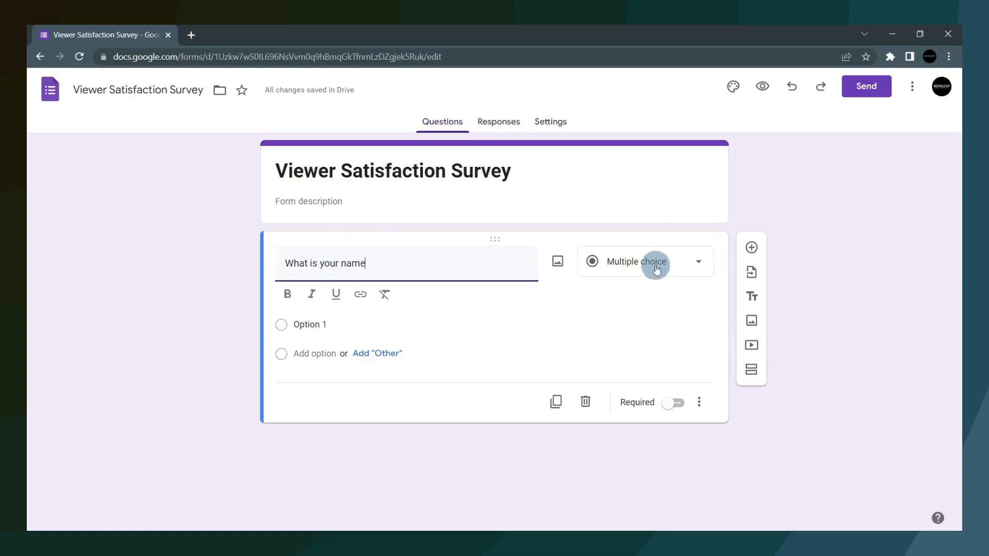
click(685, 270)
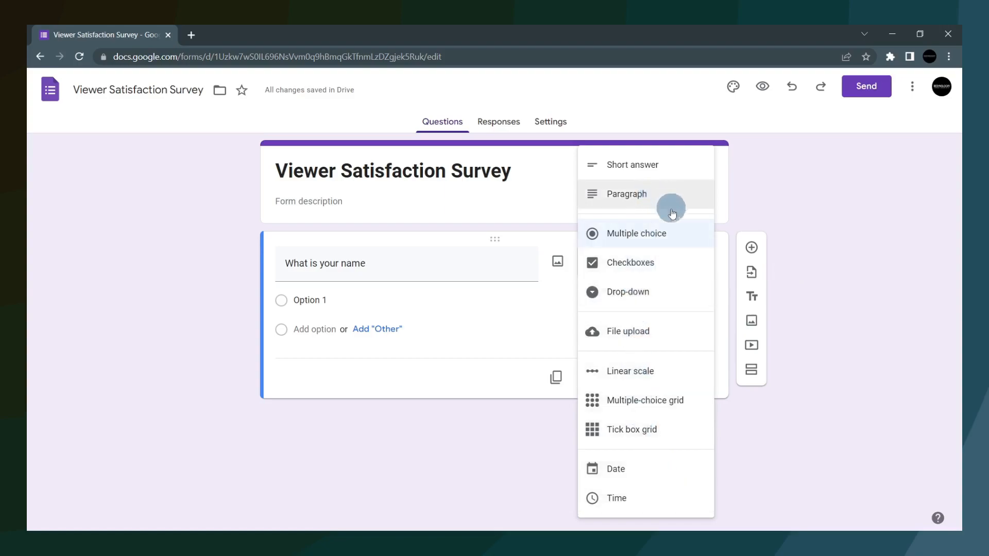
click(638, 163)
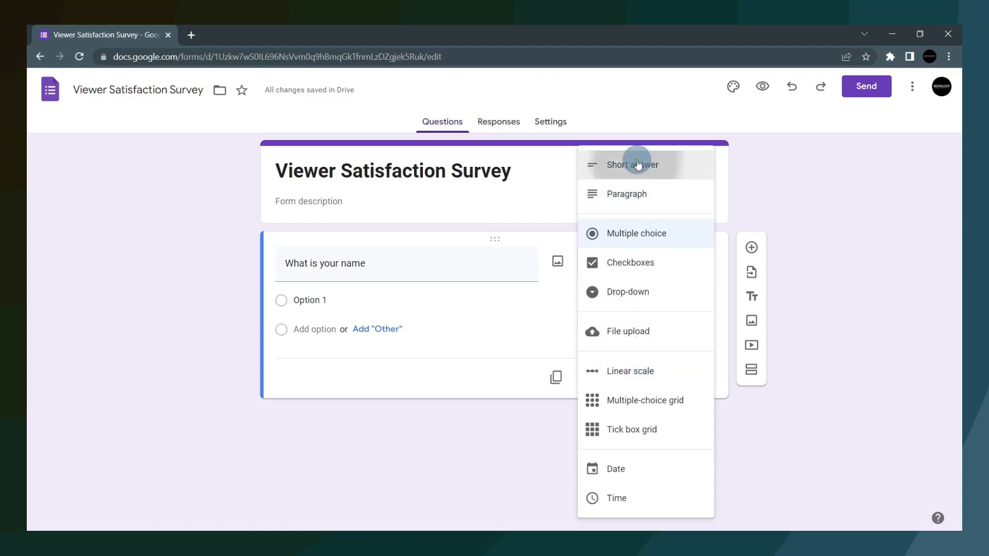
click(396, 255)
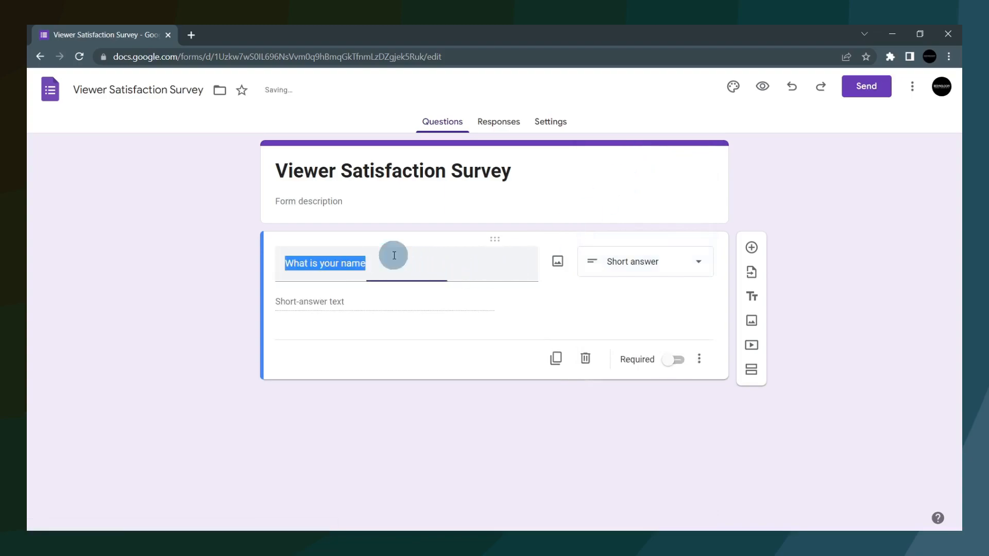
click(394, 255)
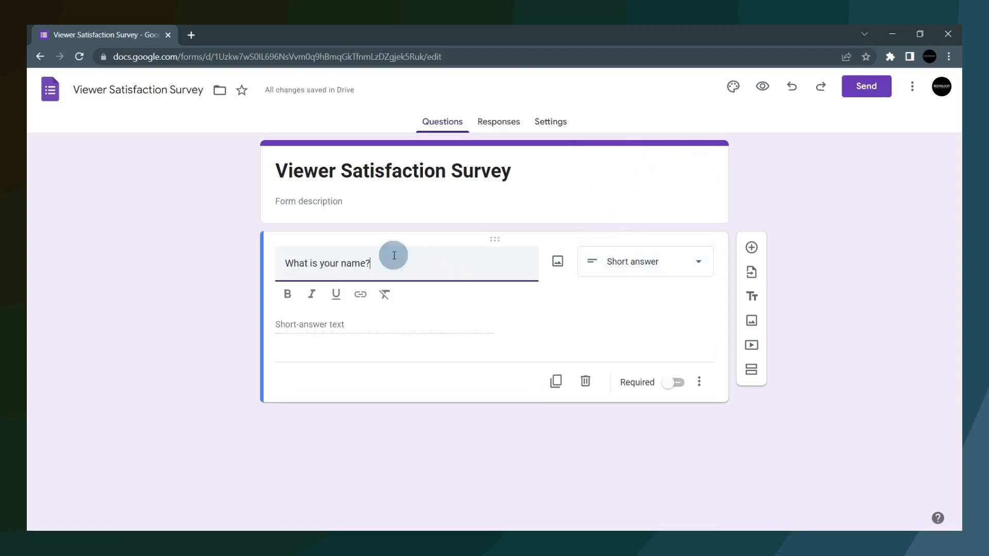
click(540, 446)
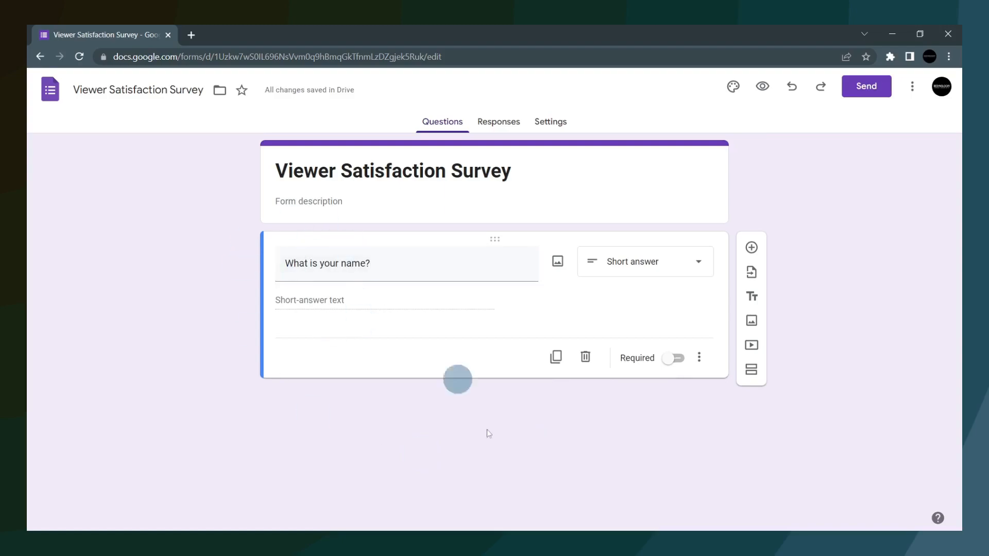
- Preview the form, enter a sample first name as the answer, and close the preview without submitting
click(762, 86)
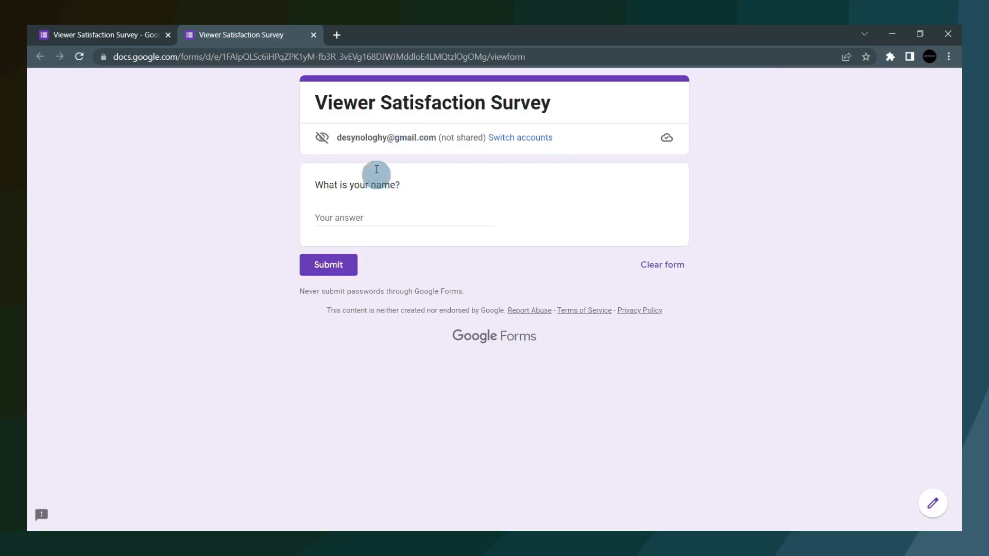
click(358, 215)
text(Sara)
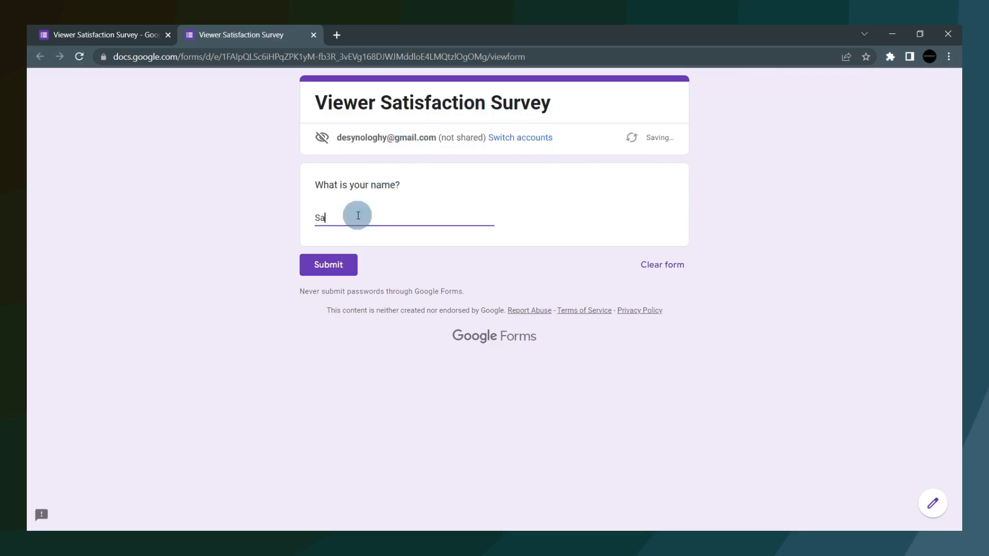
click(313, 35)
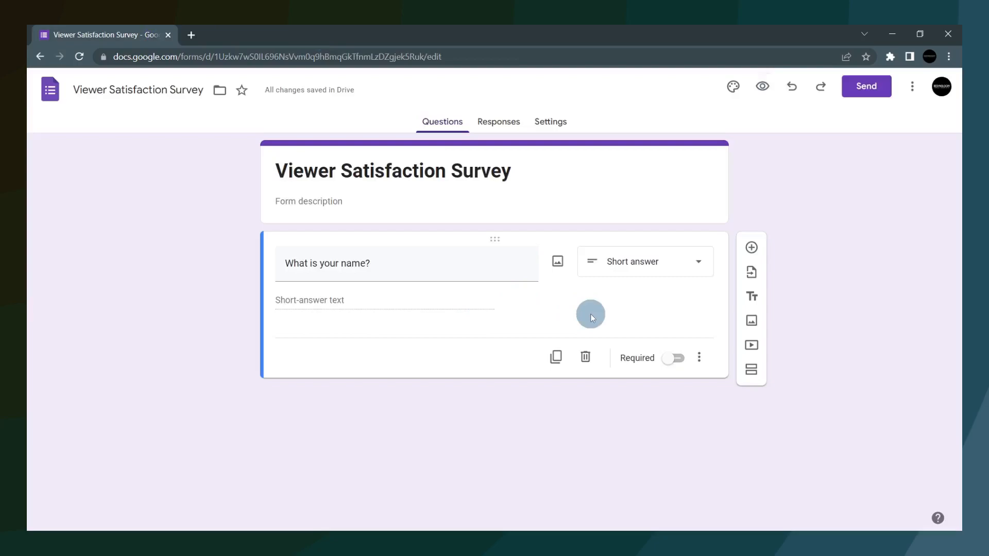
- Make the "What is your name?" question required and check its required marker in the form preview
click(673, 360)
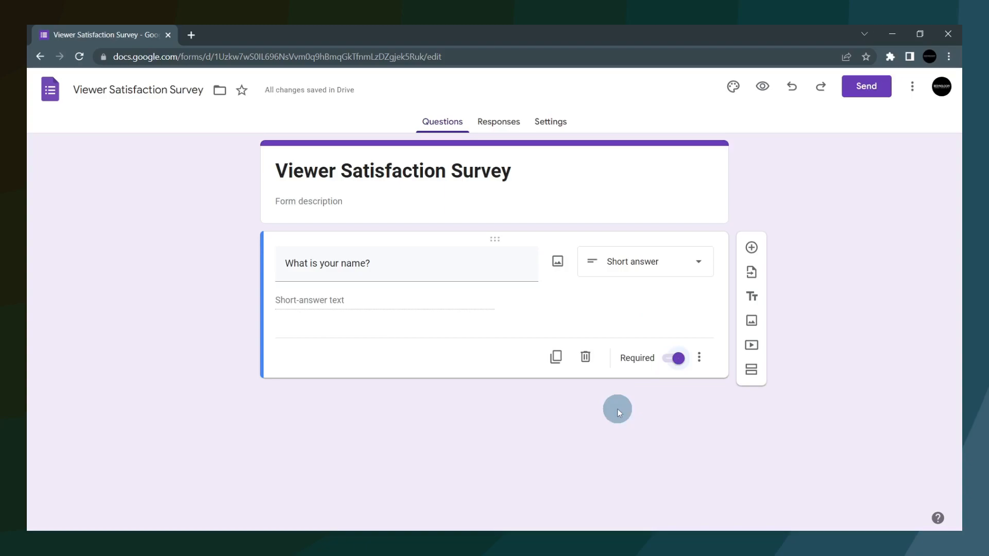
click(763, 86)
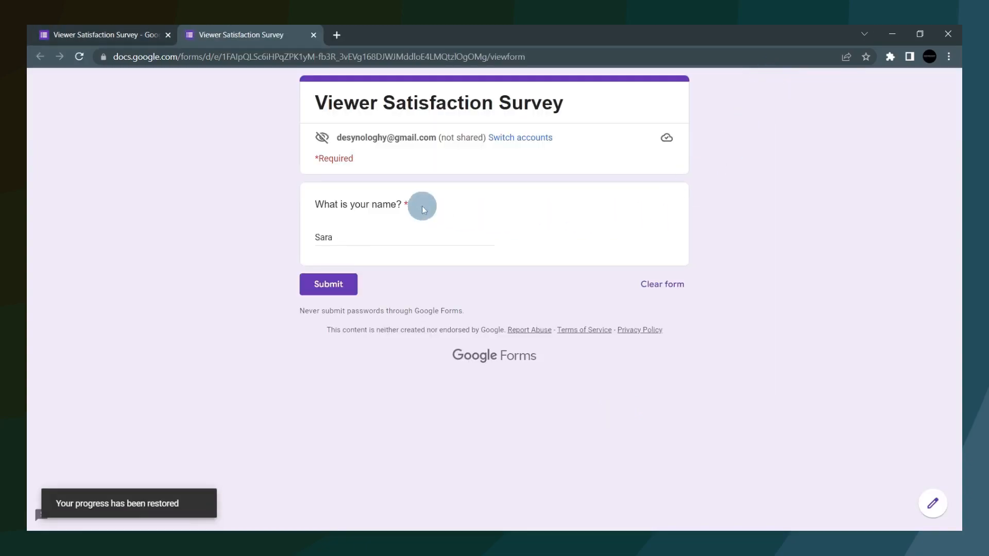
drag(413, 203, 392, 204)
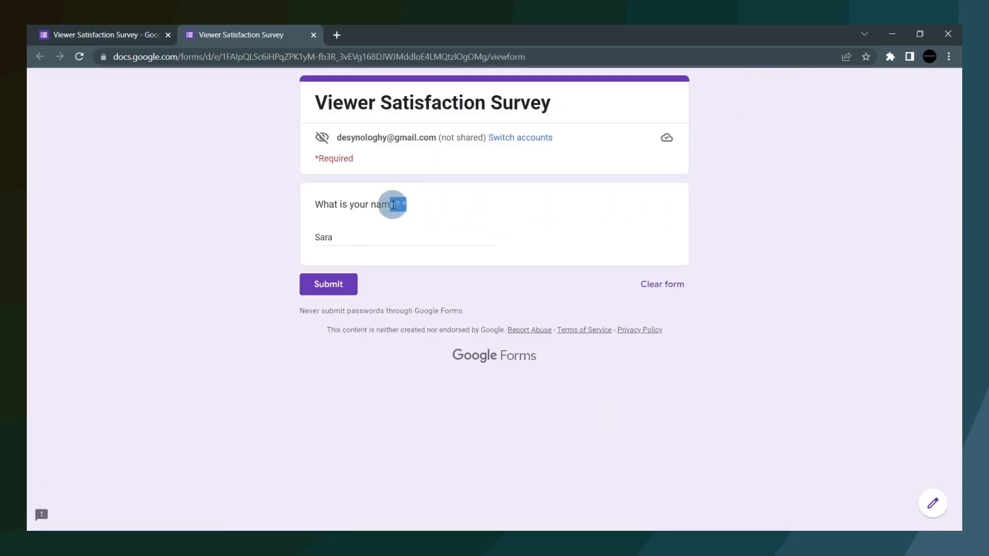
- Check the Required note under the form title in the preview and close the preview
click(315, 160)
drag(315, 162, 349, 160)
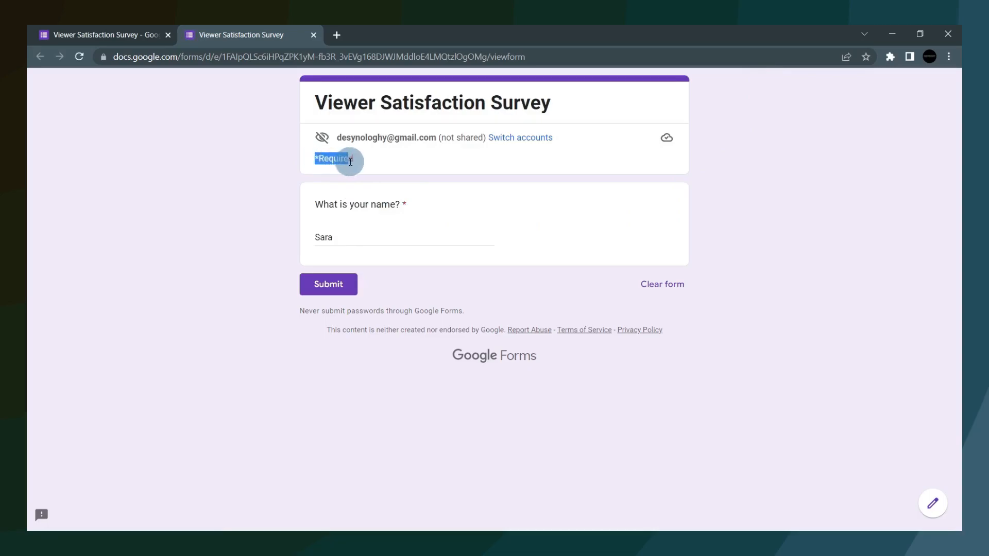
click(352, 161)
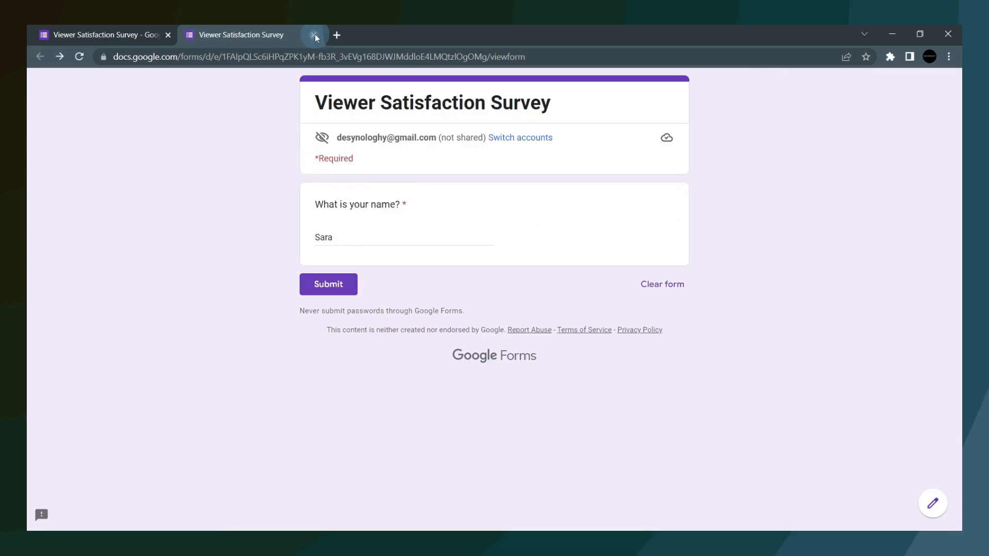
click(313, 34)
- Add a blank question, delete it again, and make the "What is your name?" question optional
click(752, 248)
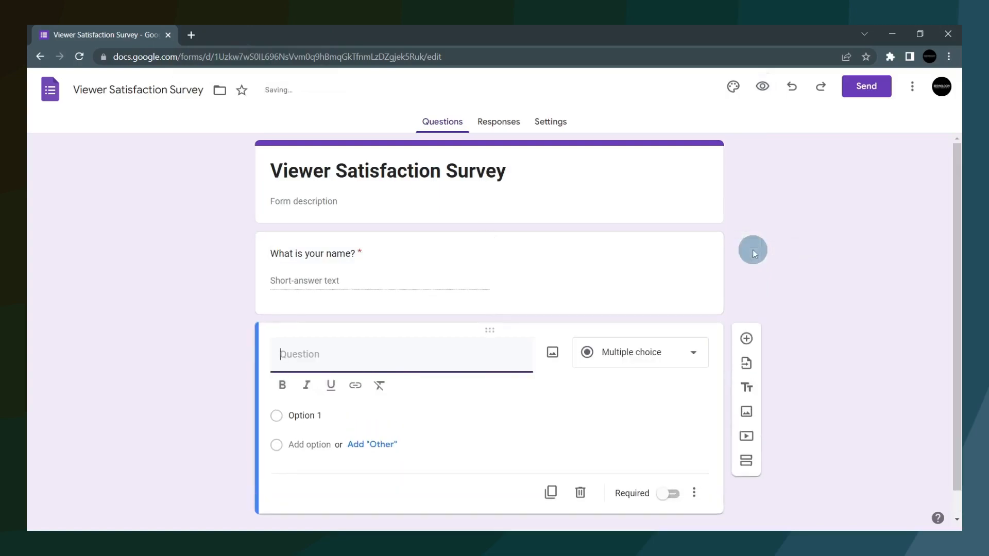
click(580, 493)
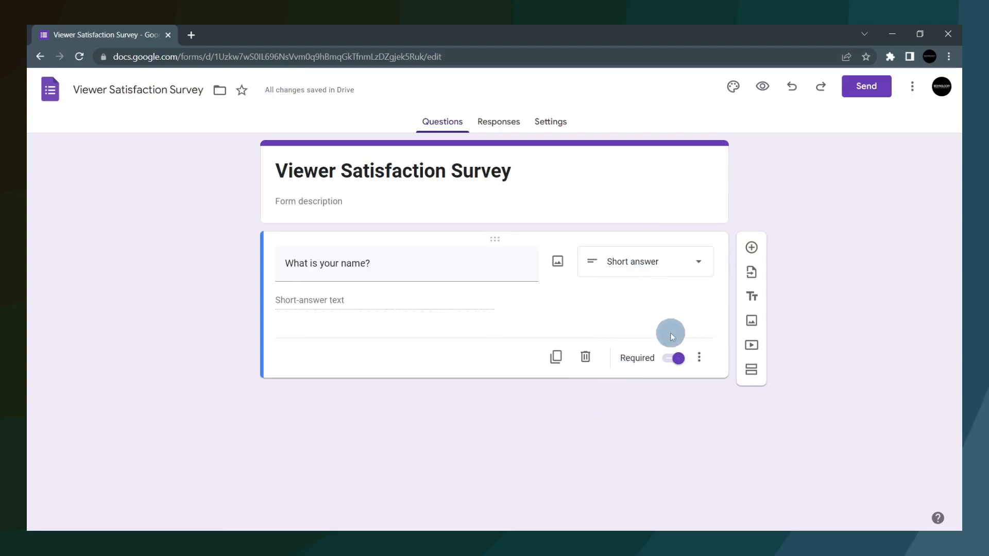
click(678, 360)
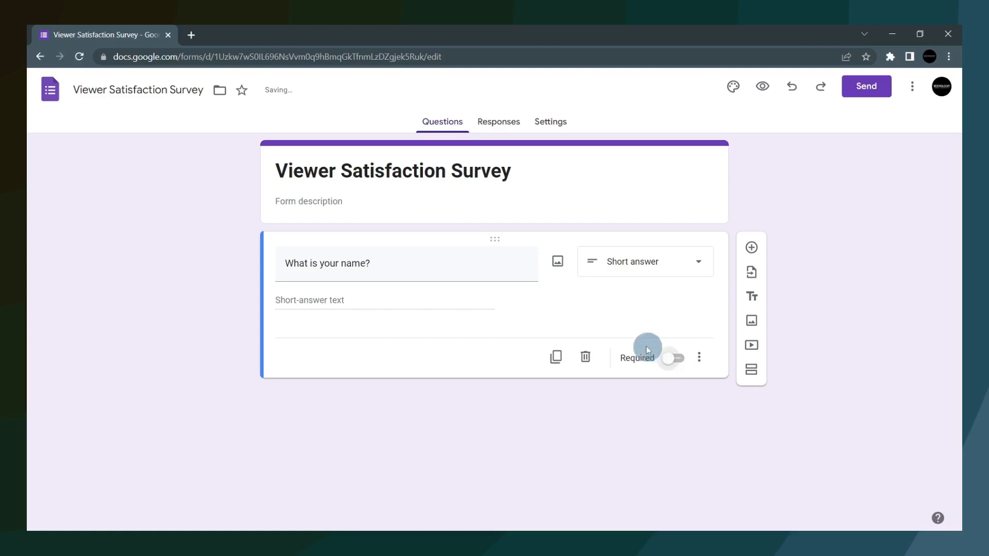
- Add a question titled "Are you subscribed to Desynologhy?" and keep its type as Multiple choice
click(750, 249)
click(460, 363)
text(Are you s)
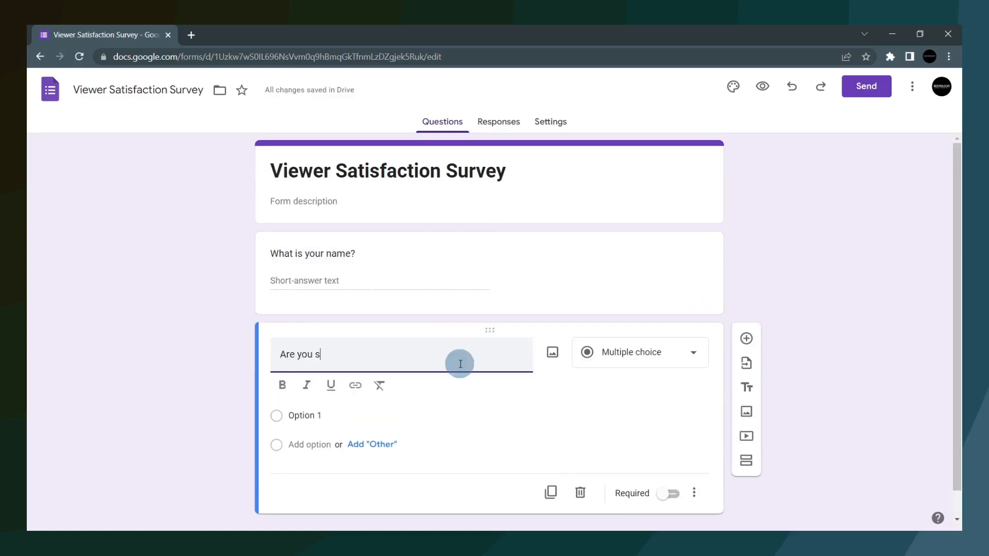
text(ubscribed to Desynologhy?)
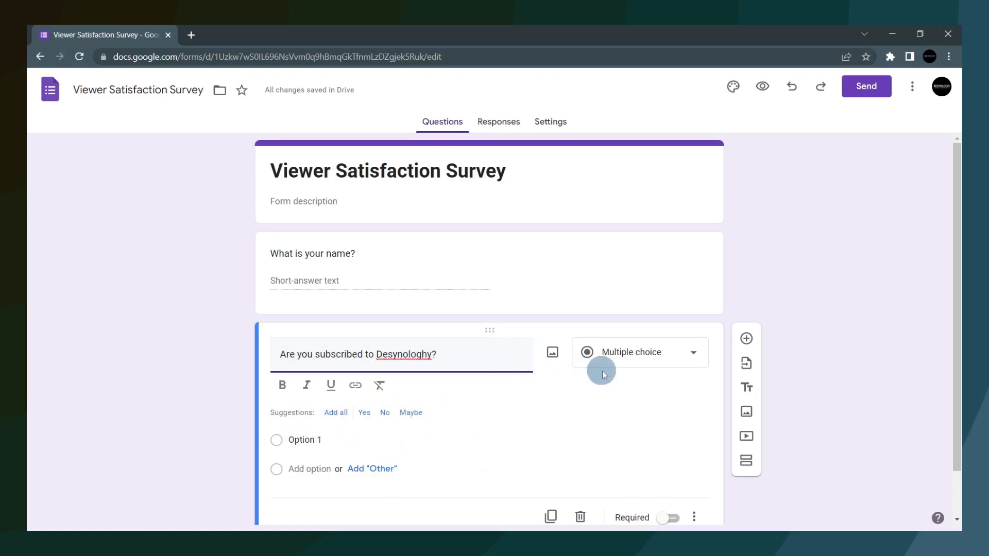
click(641, 354)
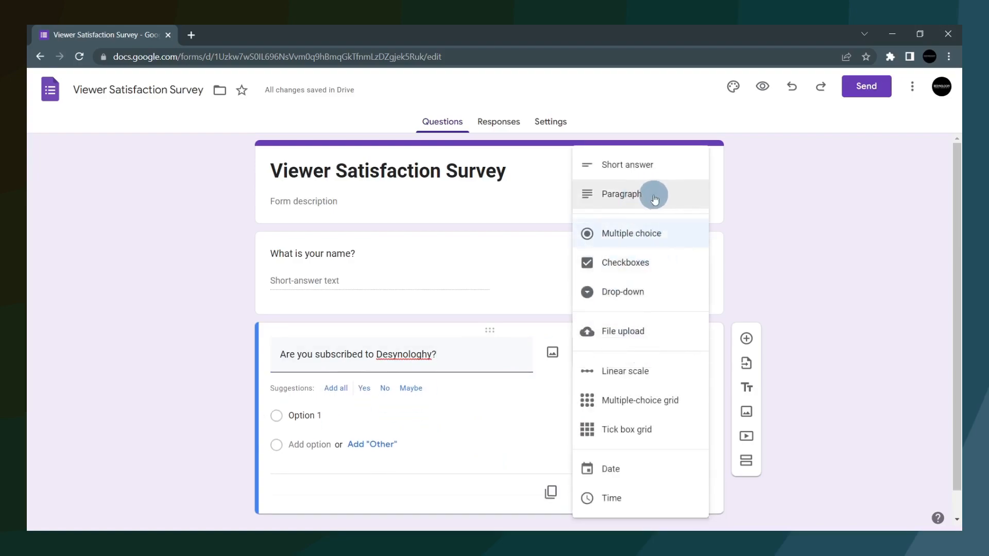
click(677, 237)
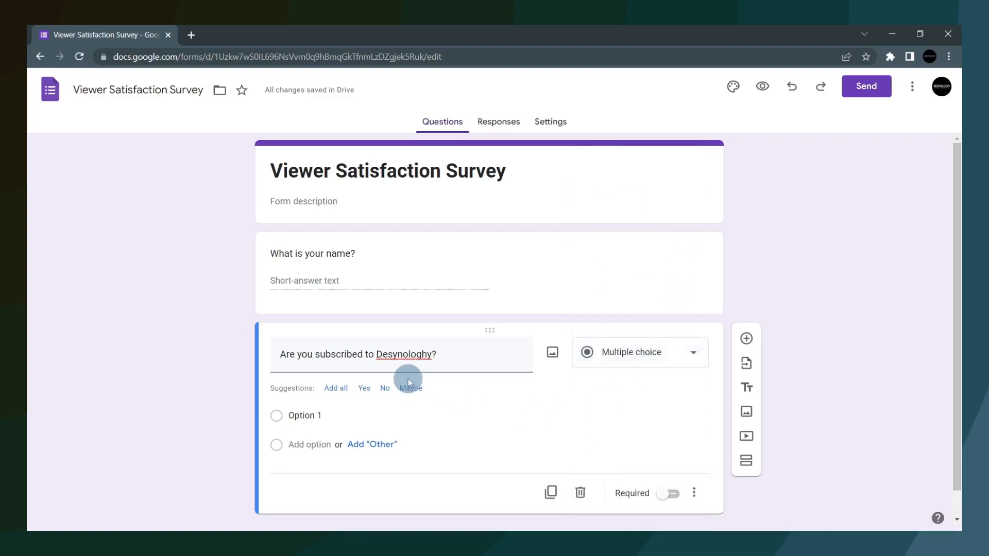
- Add all suggested answers to the subscription question and remove the Maybe option, keeping Yes and No
click(338, 390)
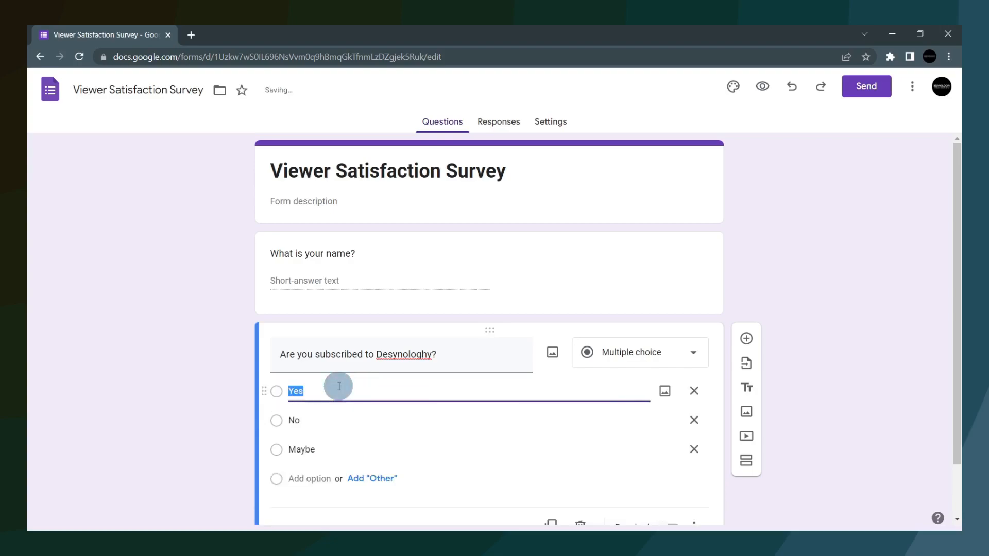
click(338, 390)
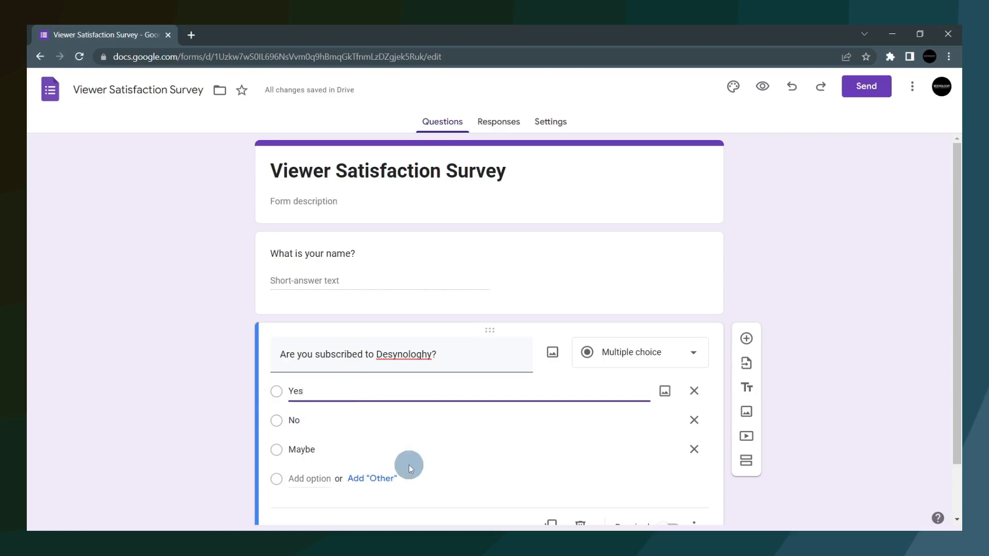
click(694, 451)
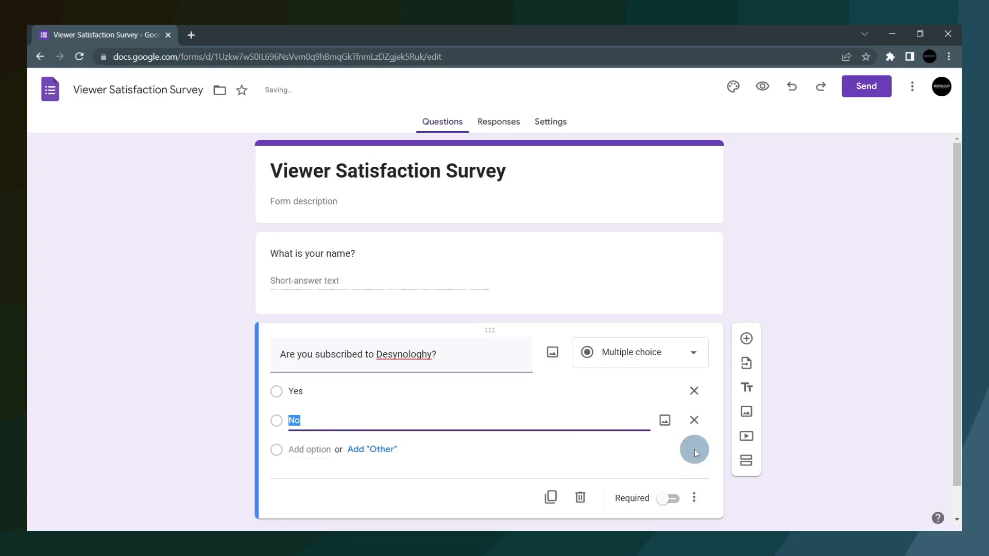
- Move the No option above Yes and put Yes back in first place
click(258, 446)
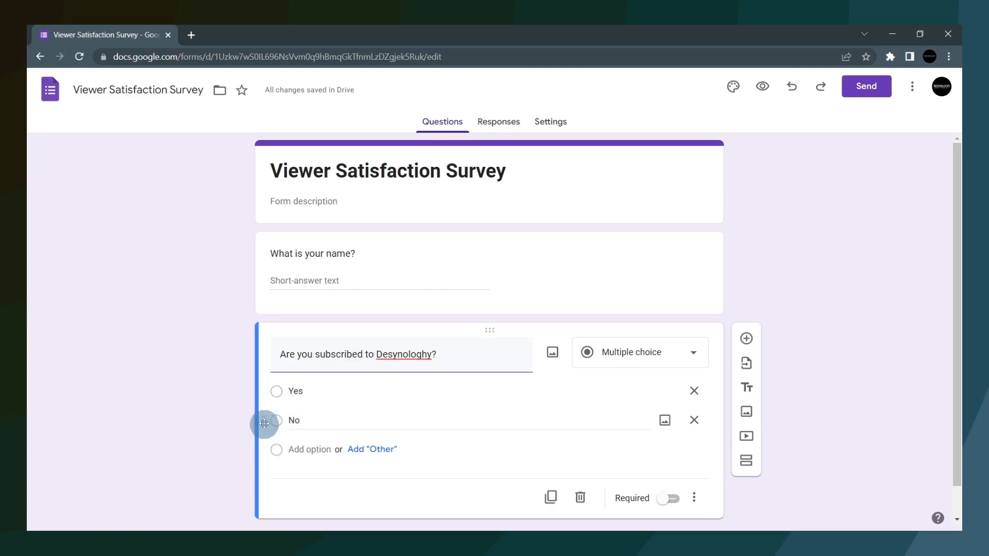
drag(264, 421, 264, 396)
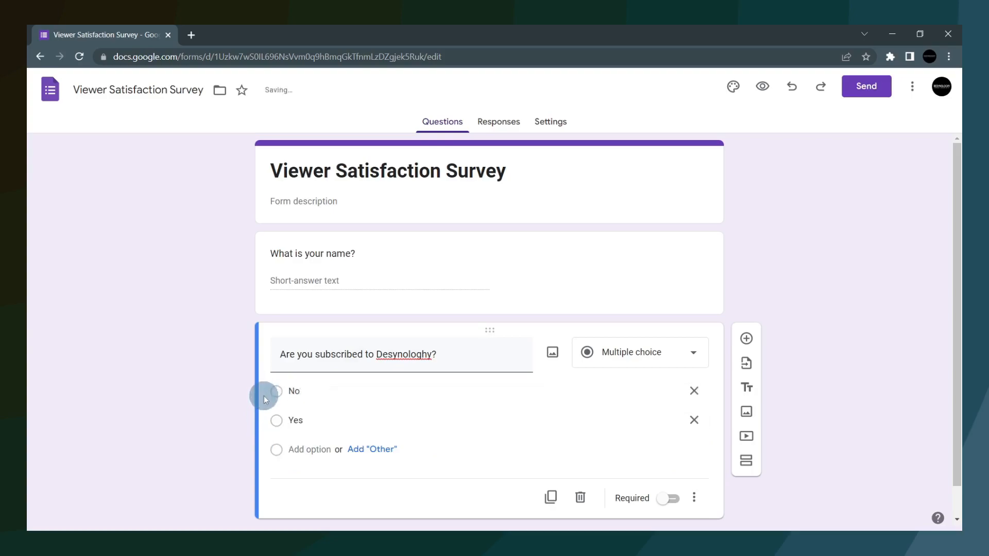
drag(266, 391, 265, 418)
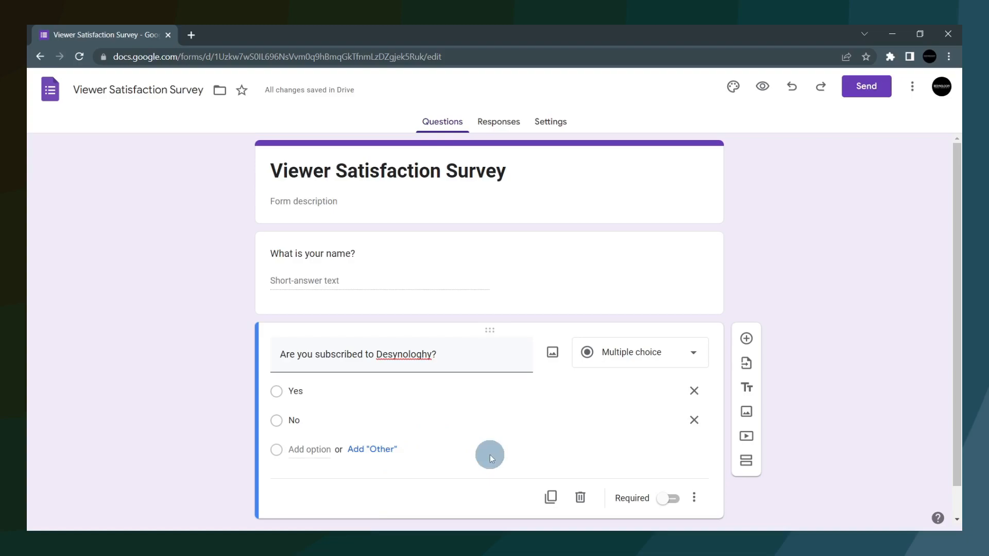
- Import the "Where are you from?" question from the existing Survey form
click(746, 367)
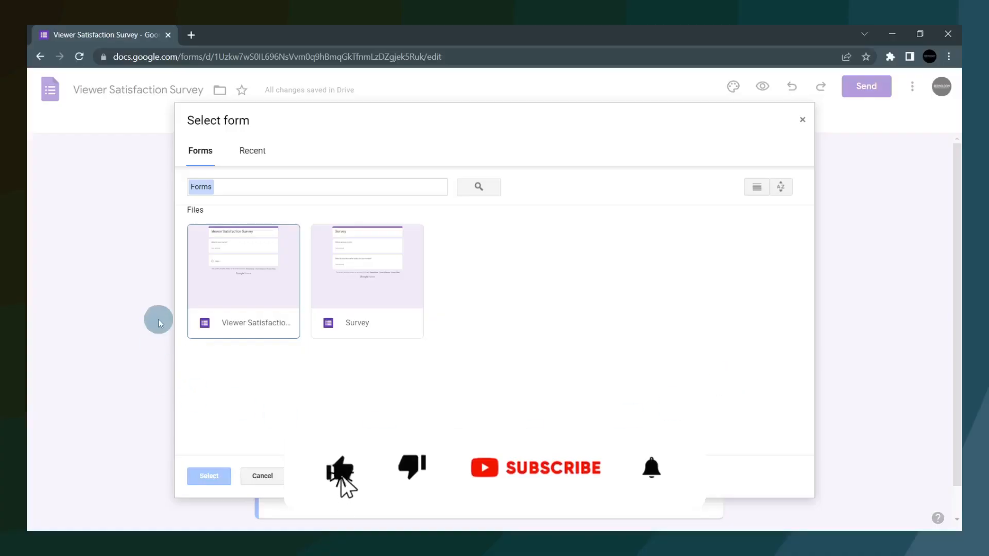
click(391, 300)
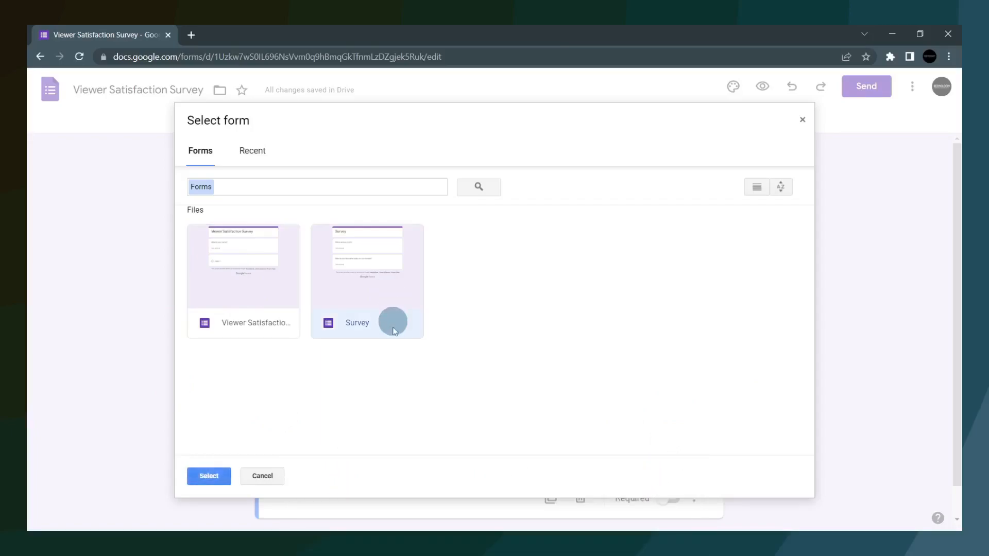
click(207, 473)
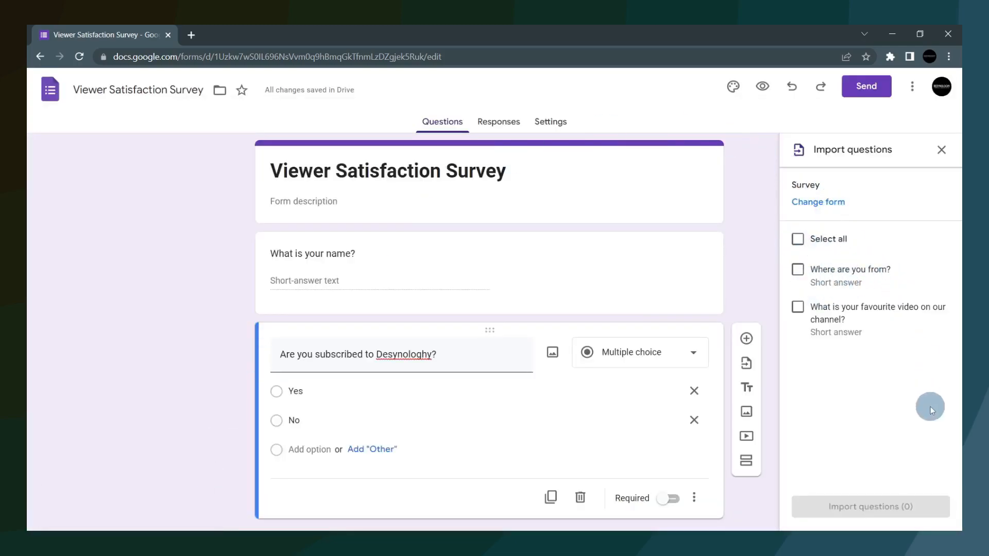
click(801, 271)
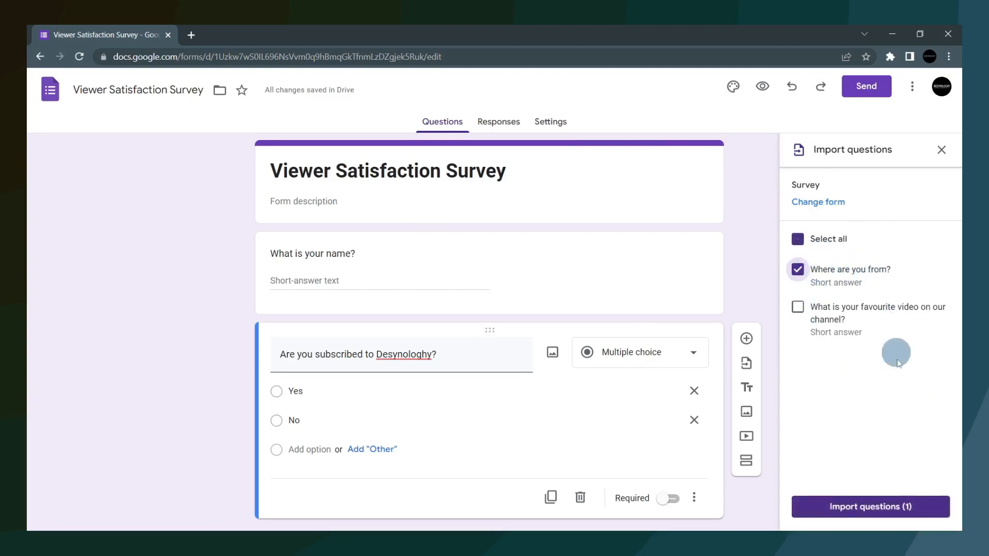
click(857, 508)
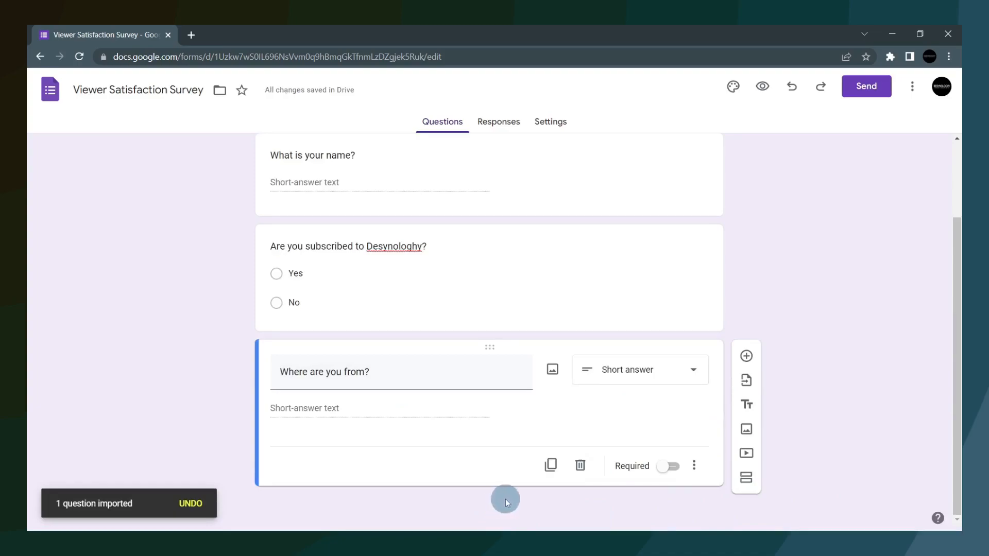
- Make the "Are you subscribed to Desynologhy?" question required
click(549, 241)
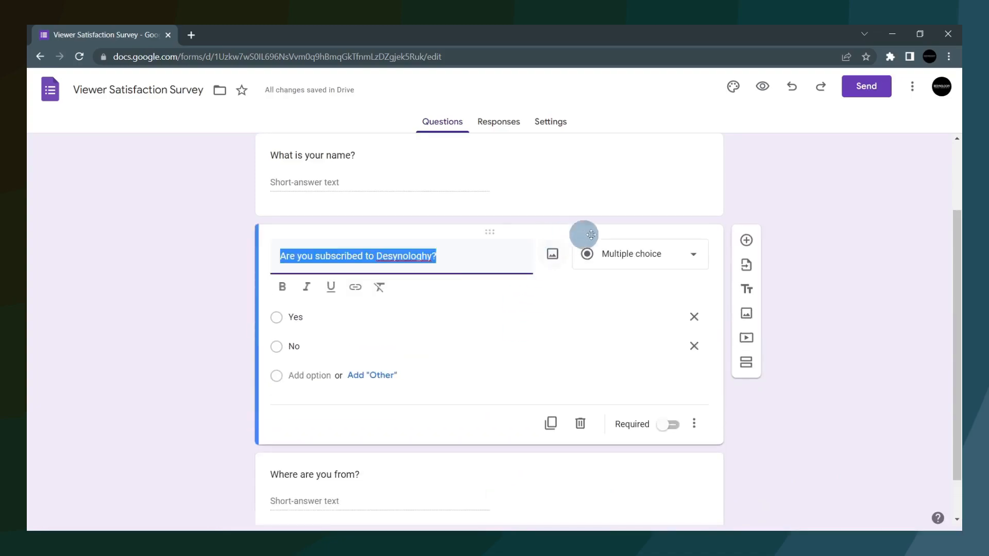
click(664, 430)
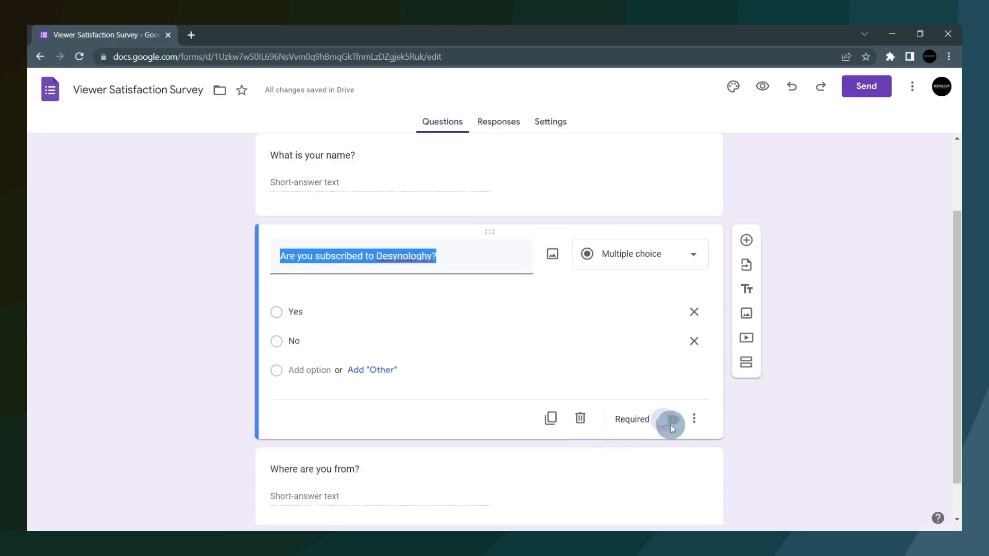
click(669, 404)
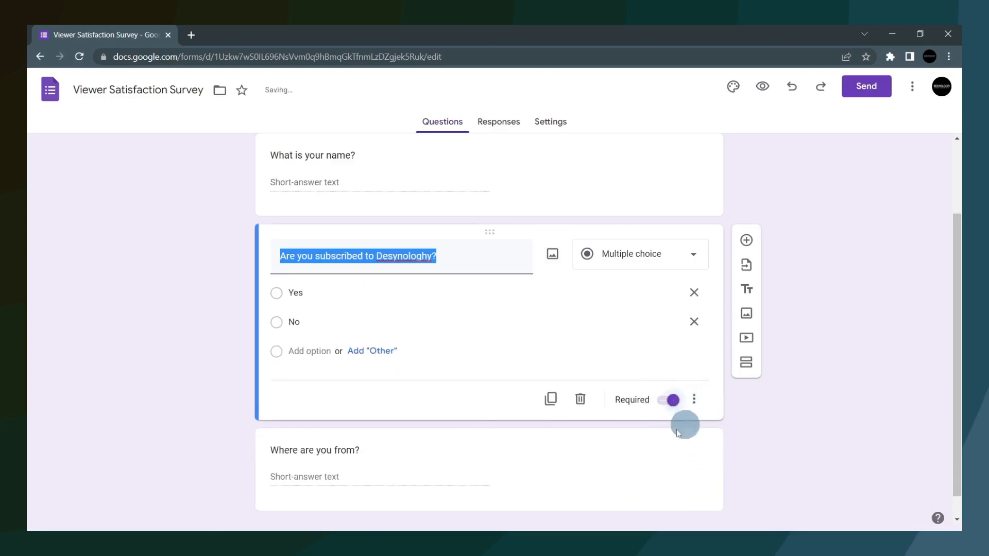
- Move the "Where are you from?" question above the subscription question
scroll(666, 430, down, 1)
click(554, 433)
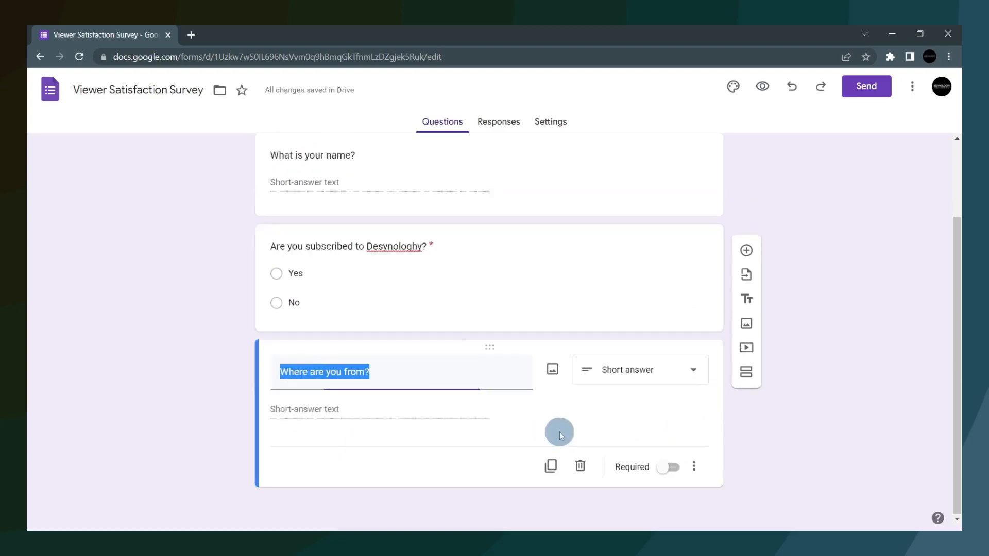
click(549, 442)
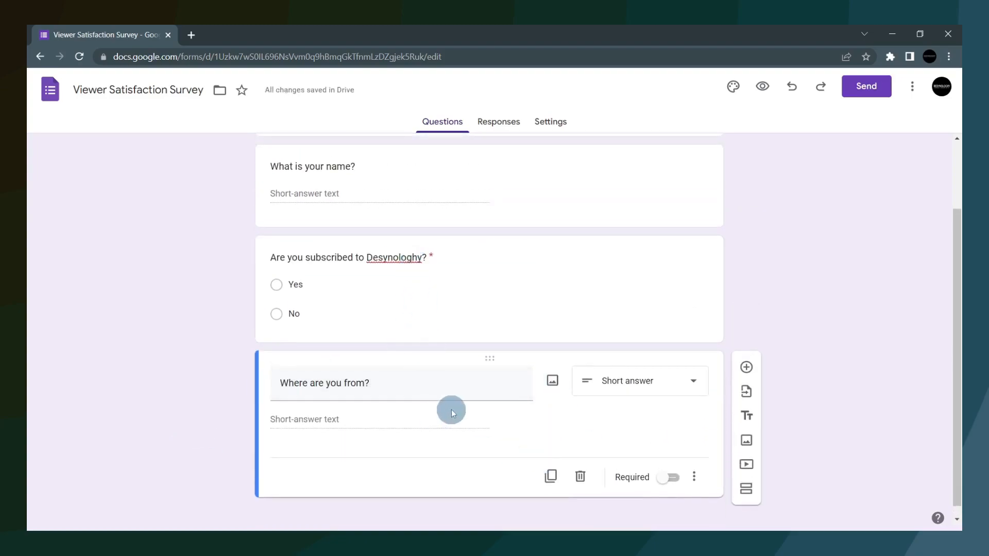
drag(488, 359, 489, 314)
click(227, 348)
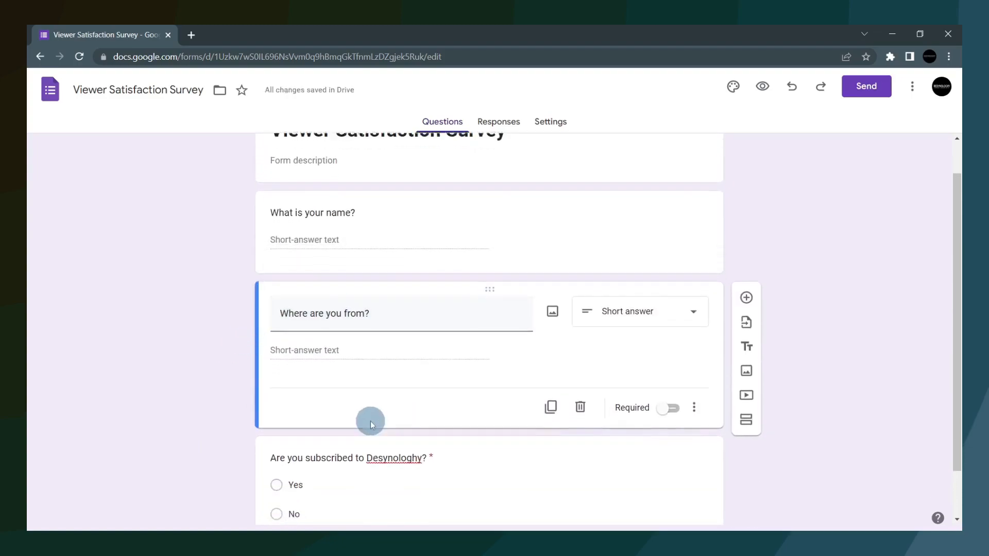
- Review the question order, preview the form, try the Yes and No answers, and close the preview without submitting
scroll(424, 380, down, 2)
scroll(424, 379, up, 2)
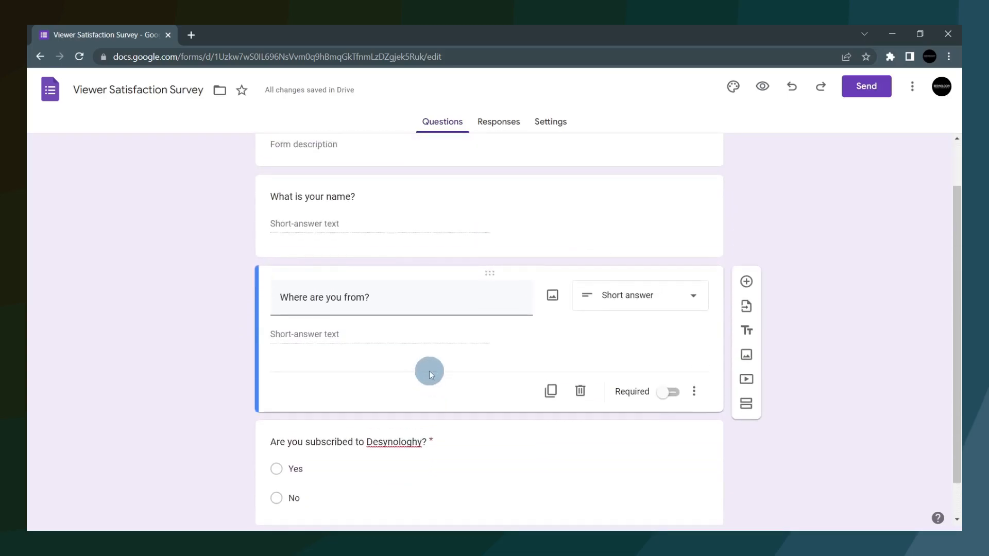
click(763, 88)
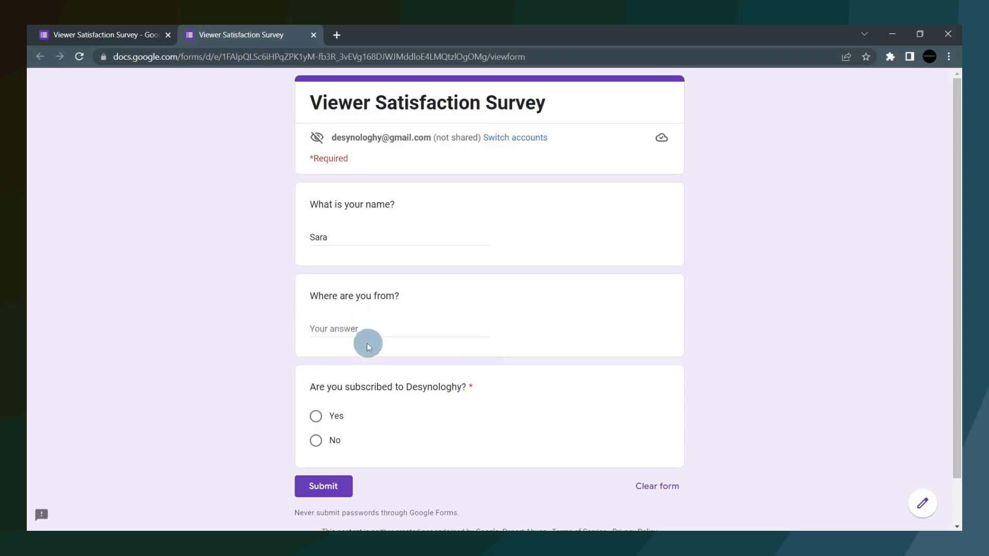
click(316, 416)
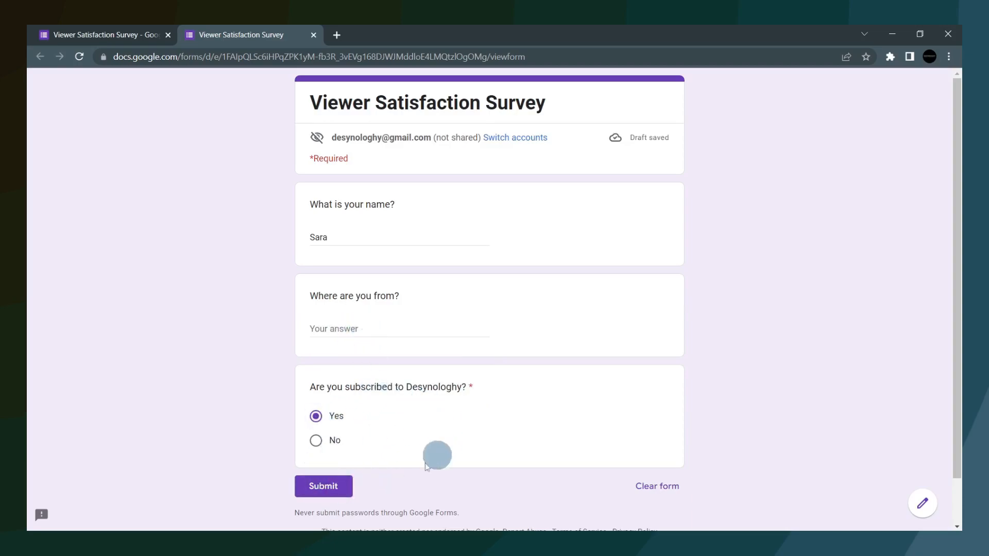
click(320, 442)
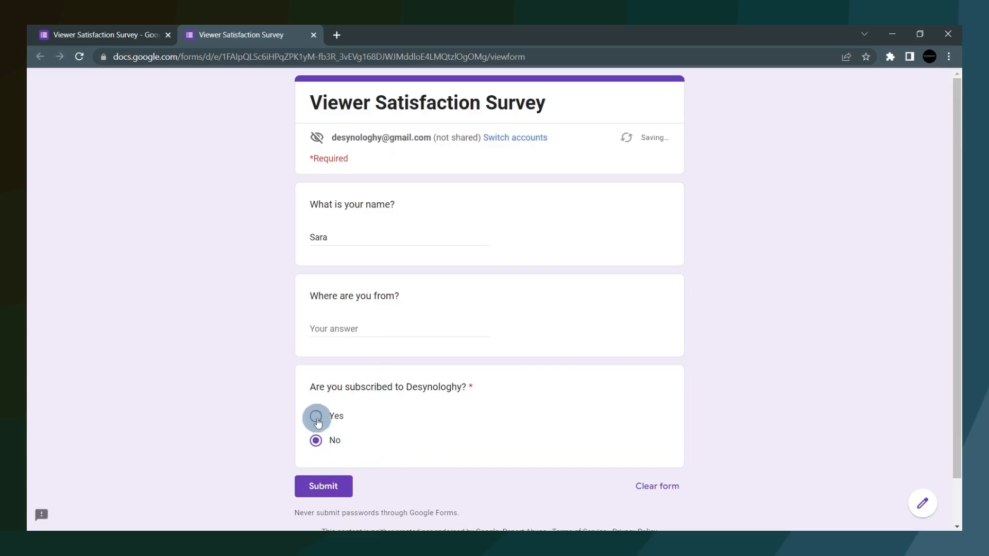
key(ctrl+w)
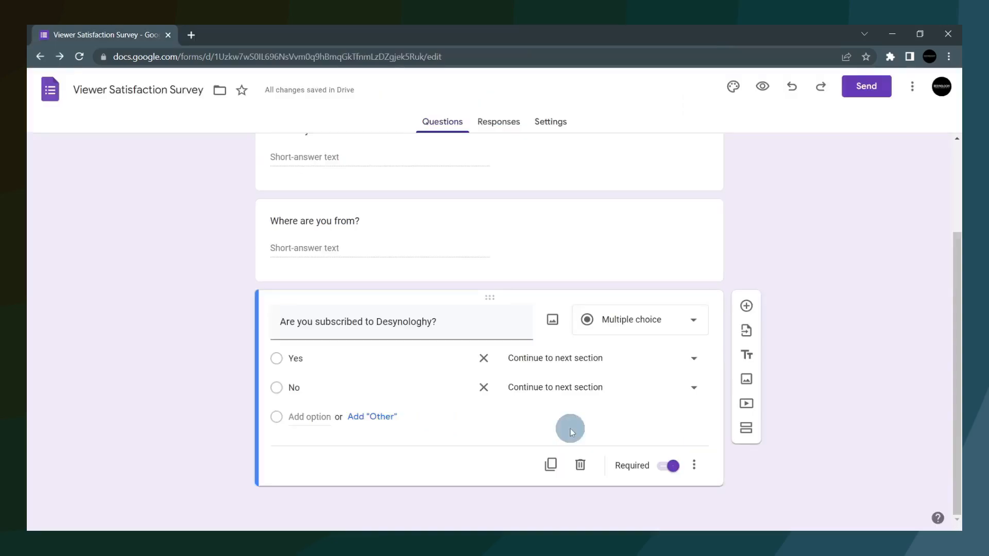
- Add a new section after the subscription question and title it "Subscribed Viewers"
click(748, 430)
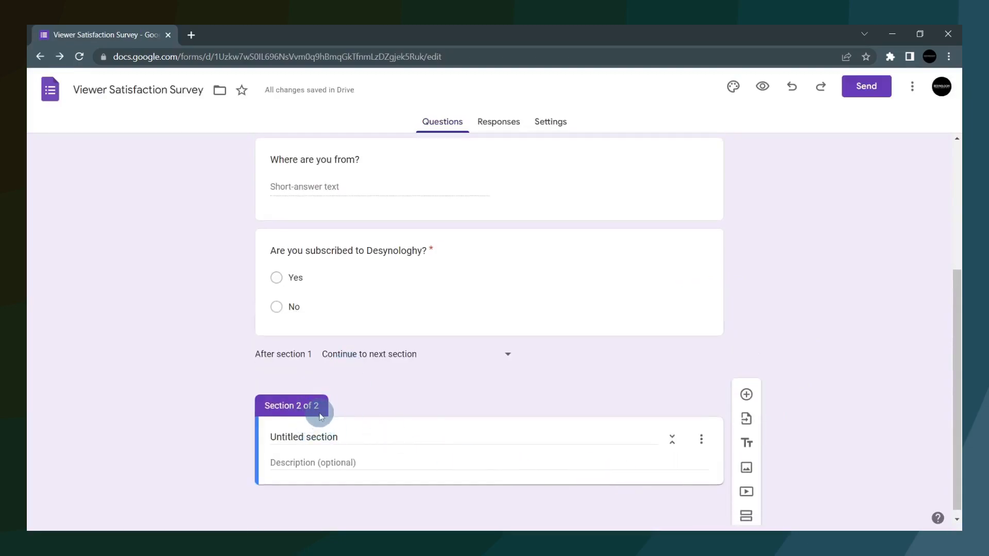
click(428, 442)
key(ctrl+a)
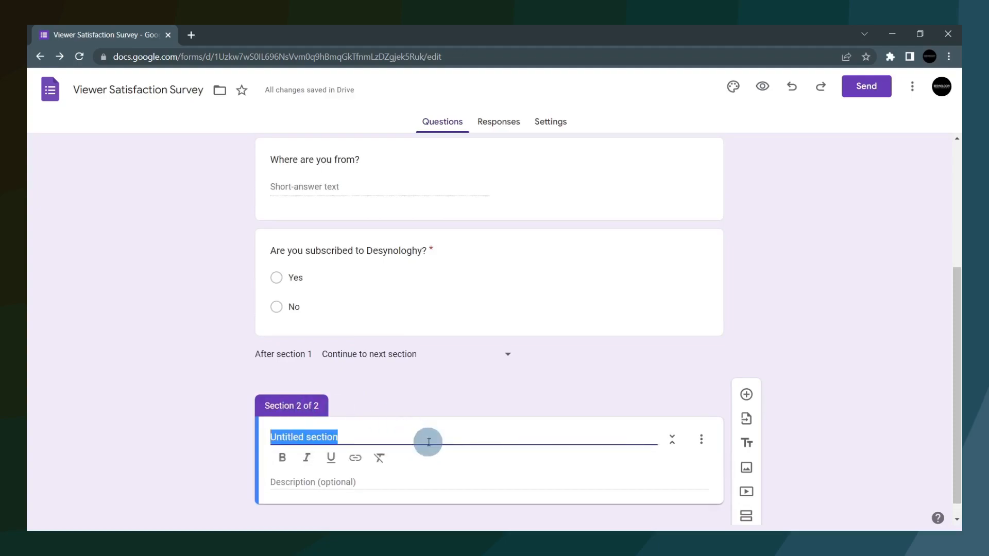
text(Subscribed Viewers)
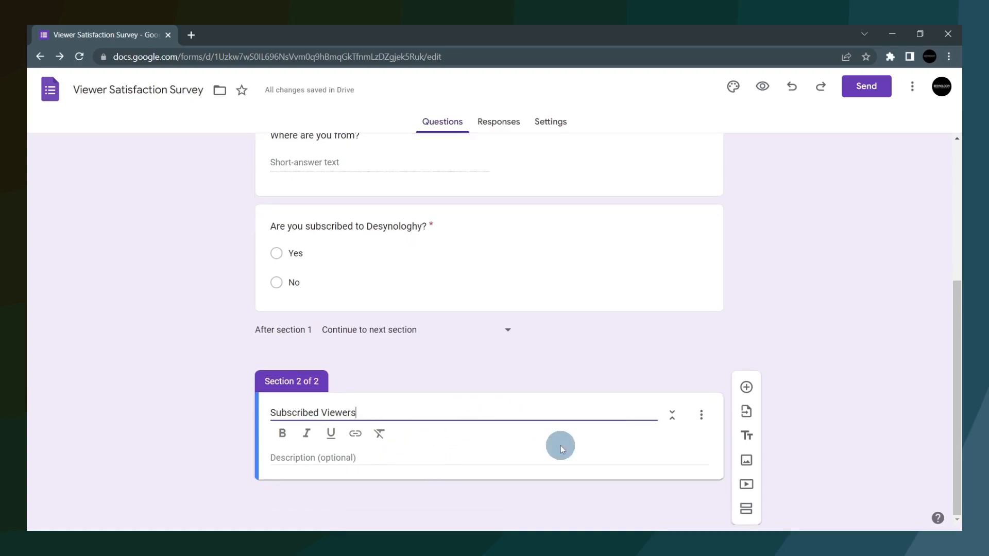
- Preview the form, continue with Yes to the "Subscribed Viewers" section, and close the preview without submitting
click(761, 81)
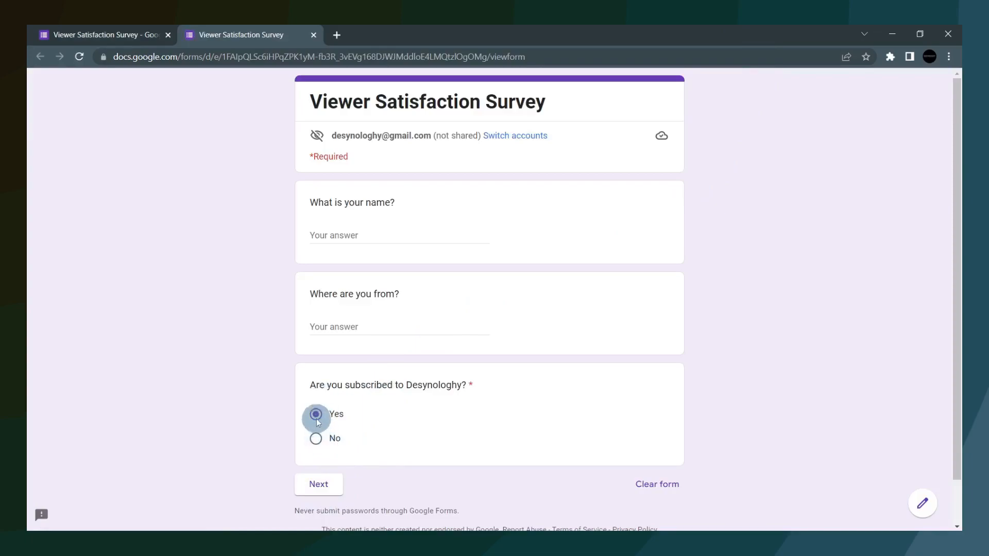
click(318, 484)
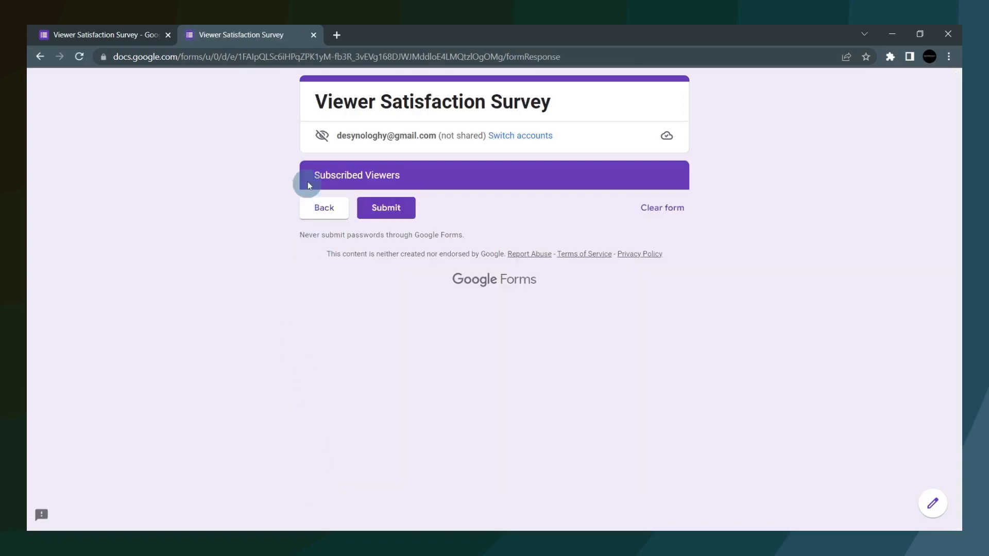
drag(310, 178, 408, 172)
click(408, 172)
key(alt+Left)
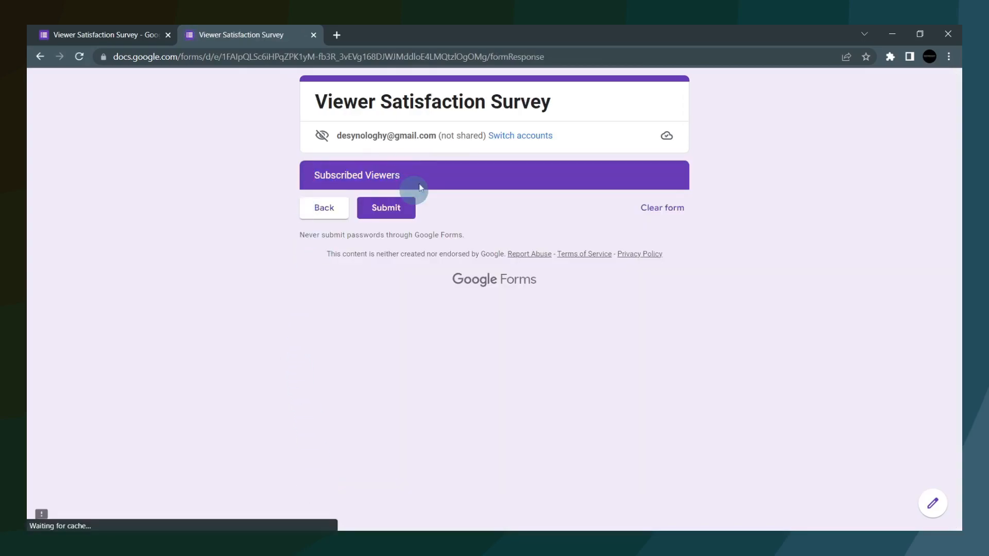
click(313, 35)
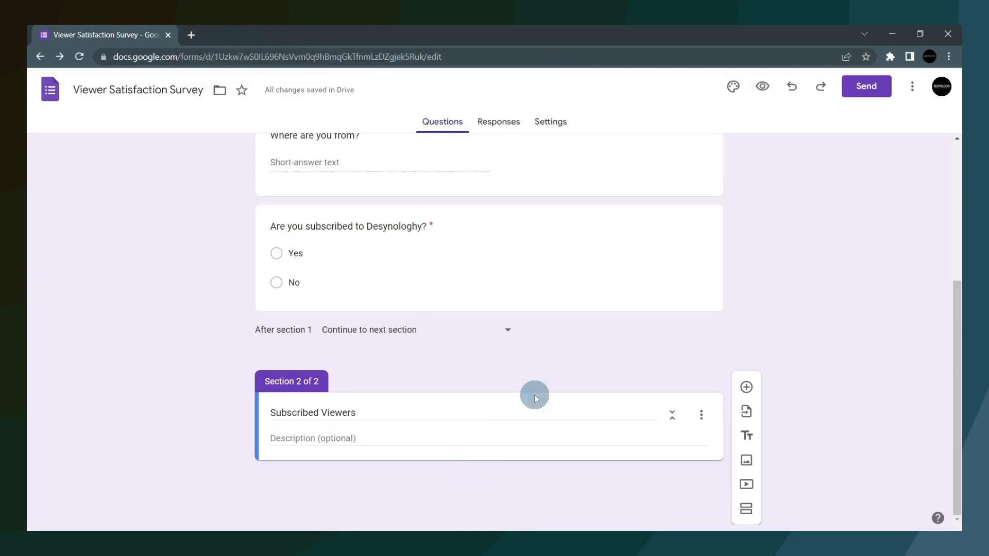
- Add a short-answer question "What is your favourite video?" to the "Subscribed Viewers" section
click(746, 388)
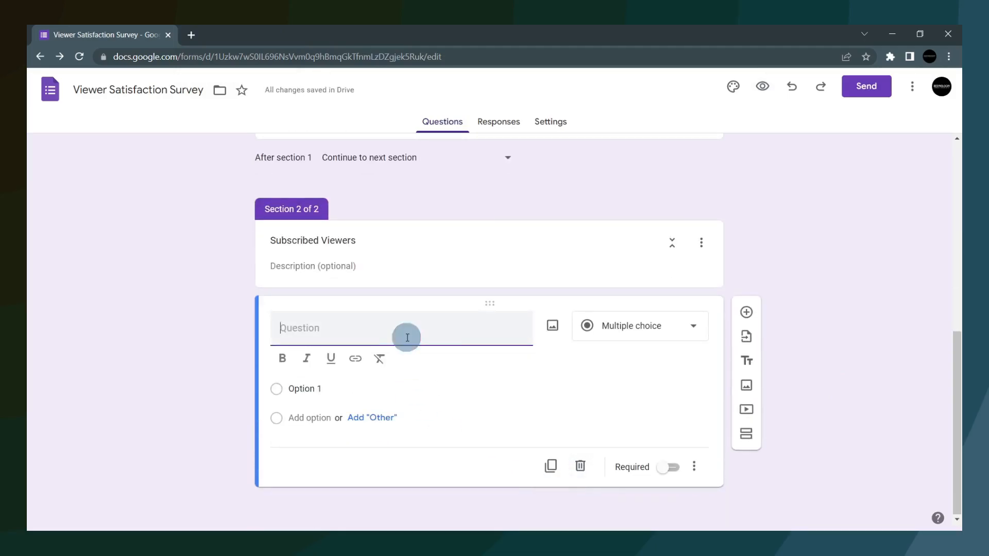
text(What is your favourite video)
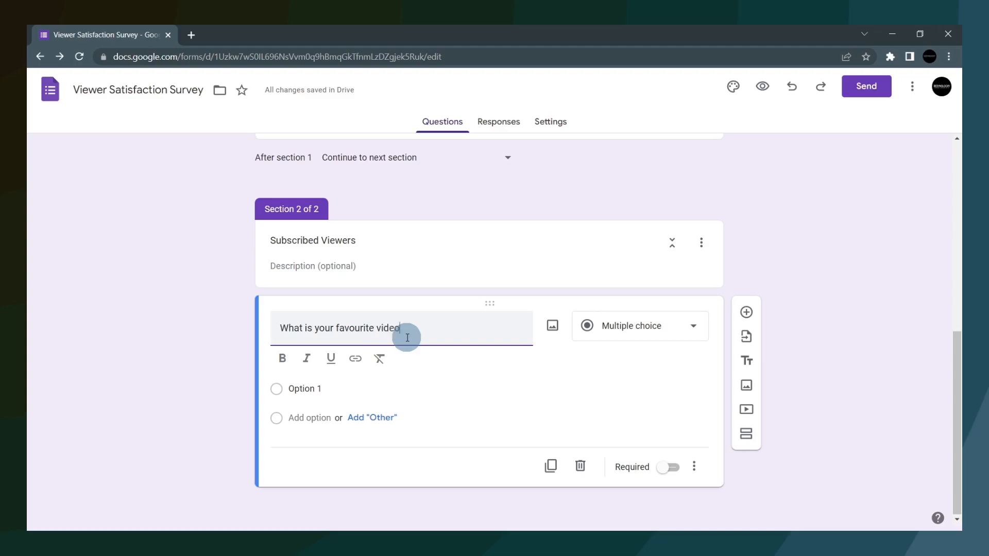
text(?)
click(618, 323)
click(629, 164)
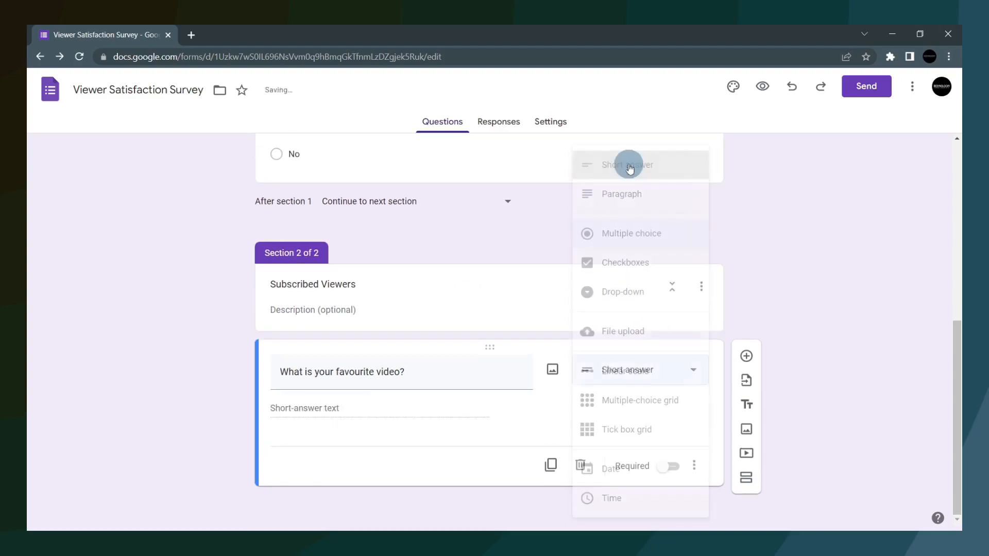
- Add a paragraph question "What is the reason for that?" below the favourite video question
click(744, 361)
click(473, 449)
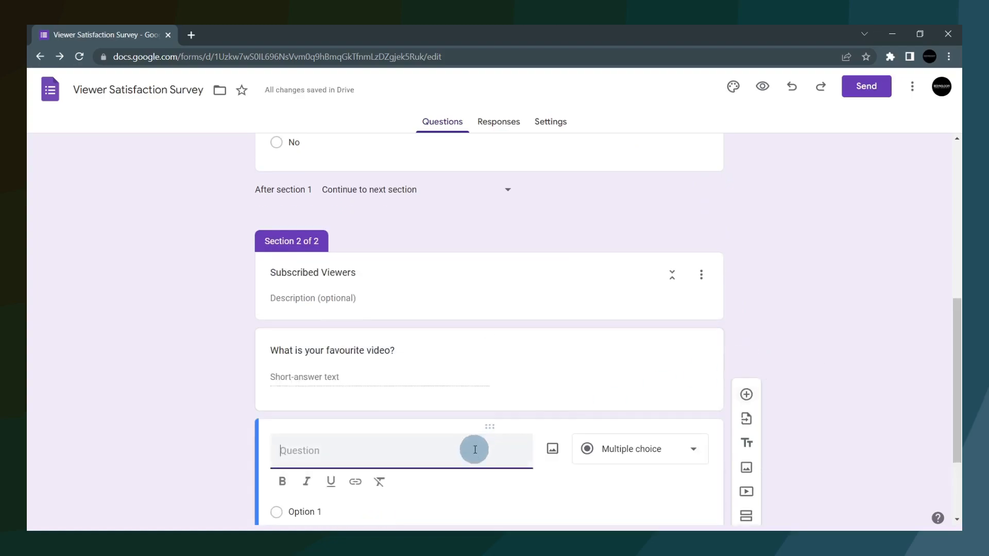
text(What is the reason for that)
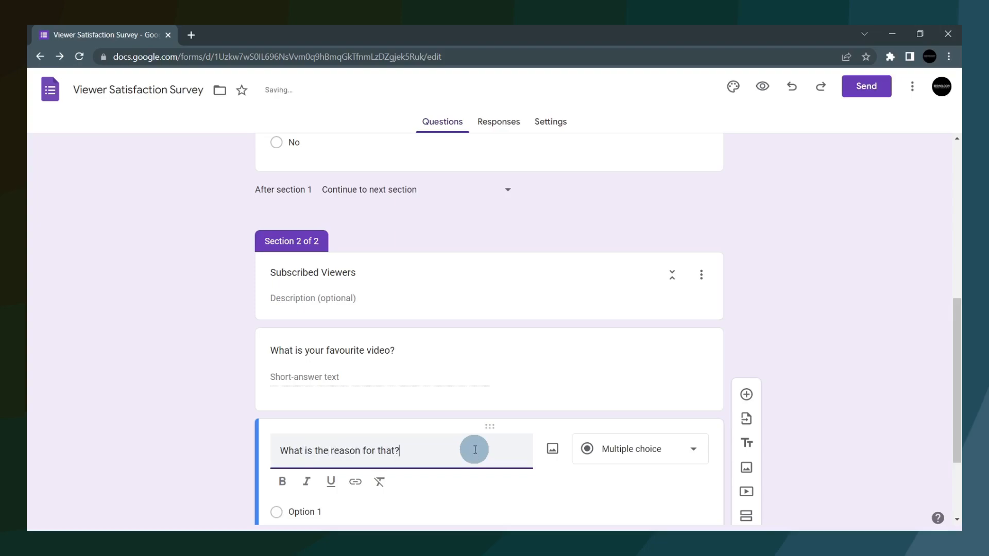
text(?)
scroll(484, 437, down, 2)
click(635, 324)
click(605, 192)
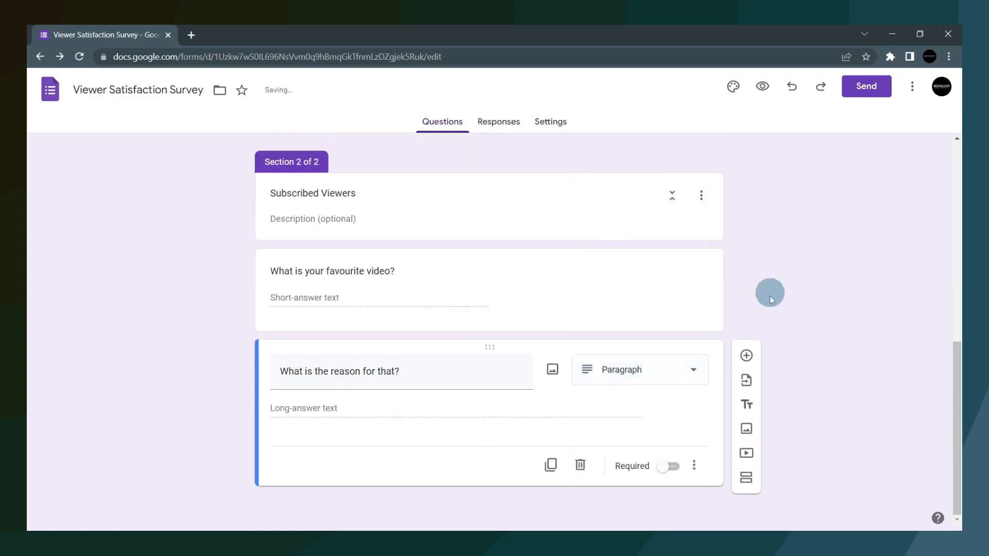
- Add a short-answer question "What is the least favourite video?" at the end of the "Subscribed Viewers" section
click(746, 355)
text(What )
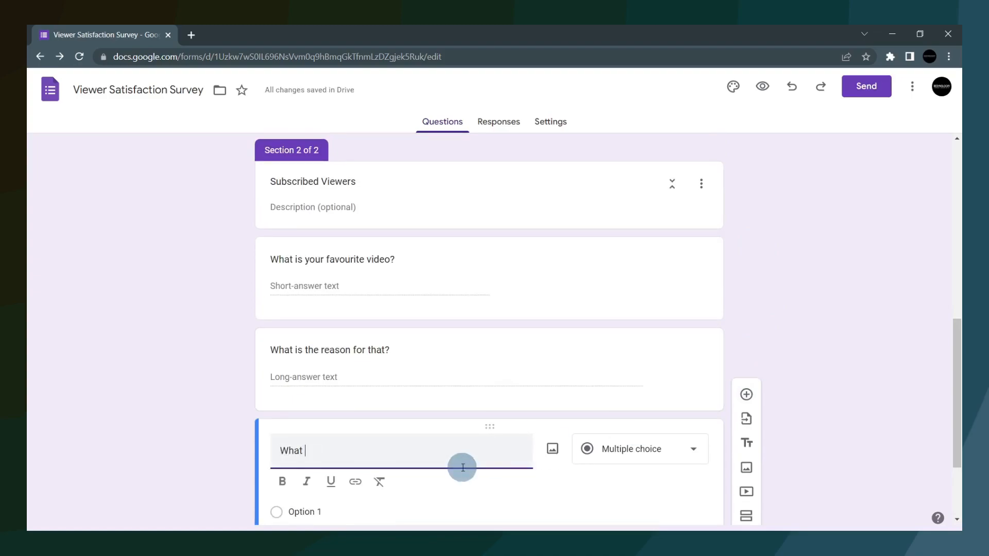
text(is the least favourite video)
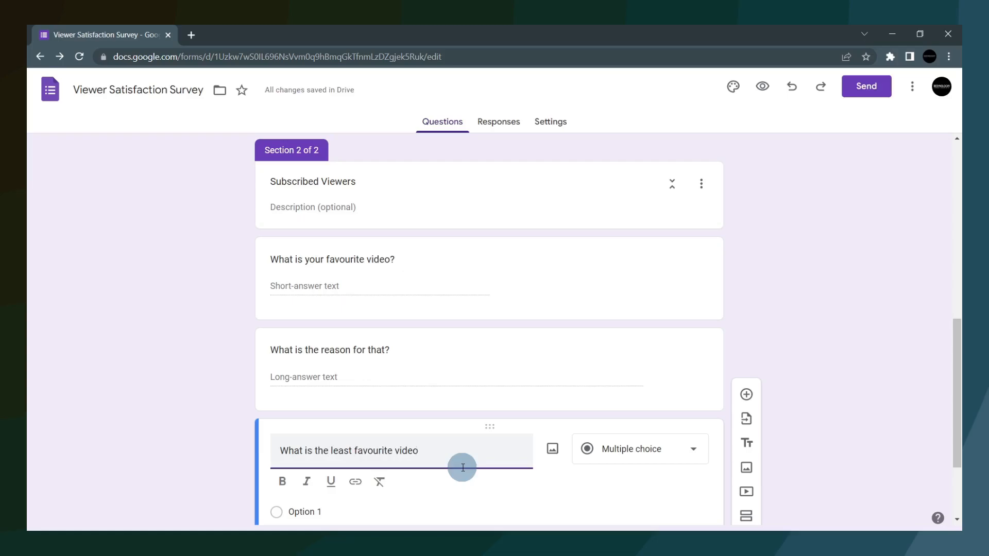
scroll(462, 467, down, 2)
click(644, 329)
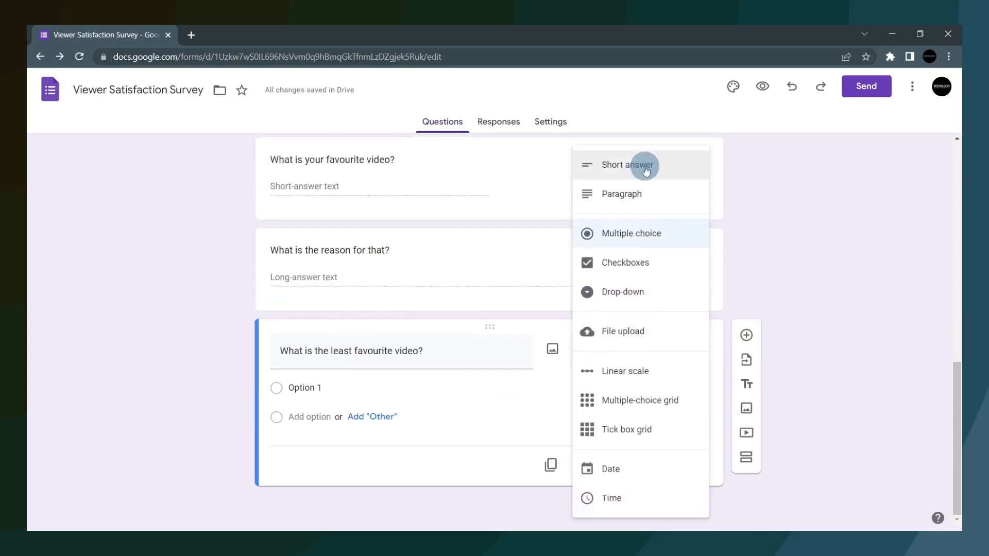
click(644, 166)
- Duplicate the "What is the reason for that?" question and move the copy below the least favourite video question
click(746, 355)
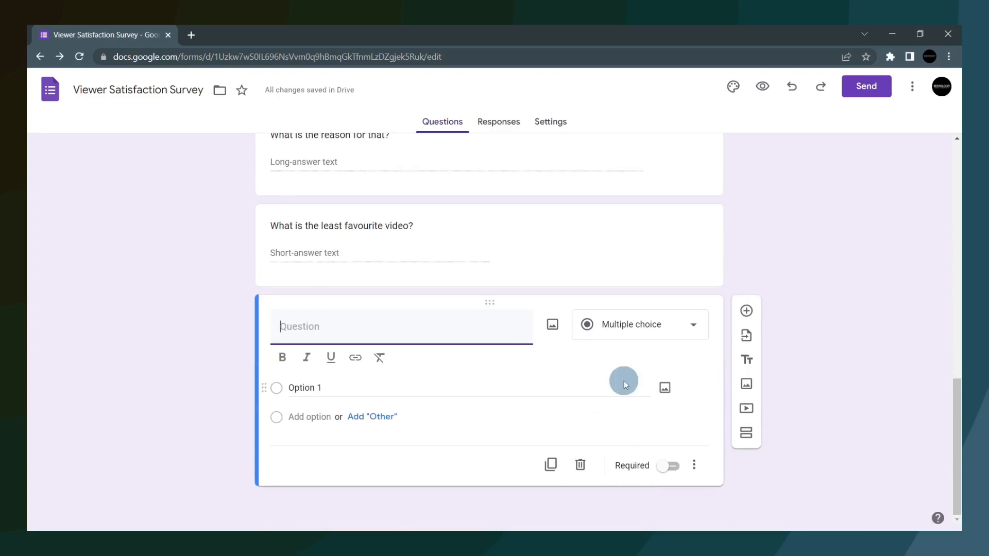
click(580, 465)
click(588, 283)
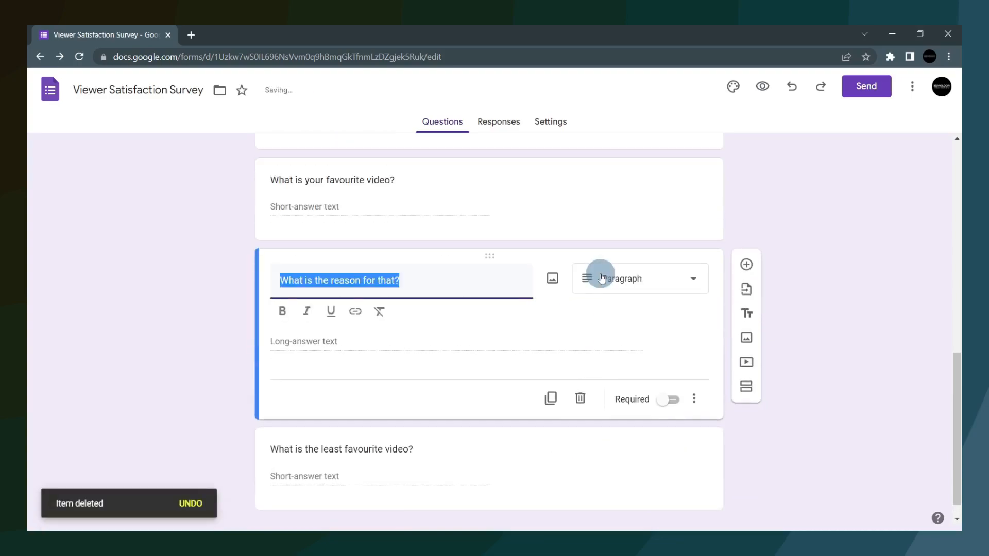
click(551, 398)
drag(484, 233, 488, 386)
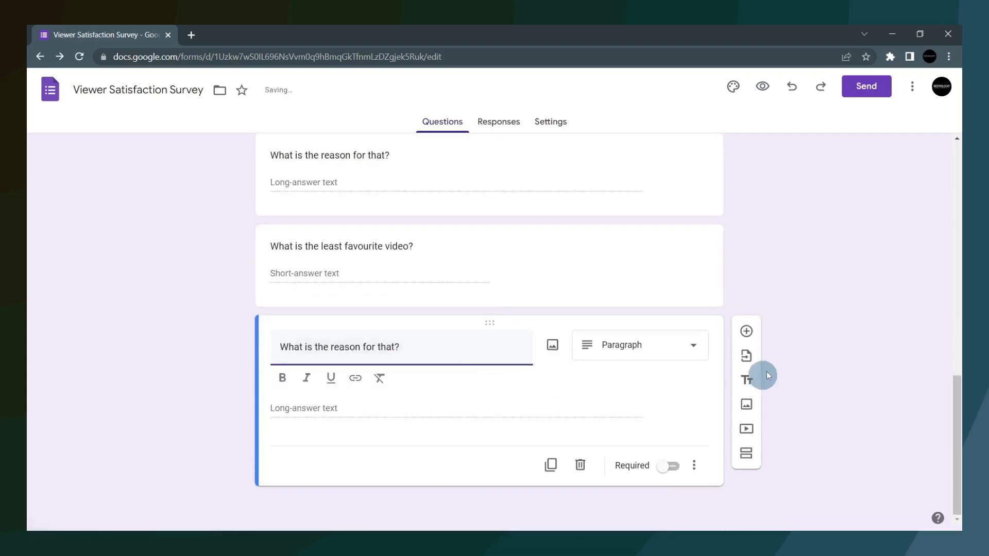
click(805, 373)
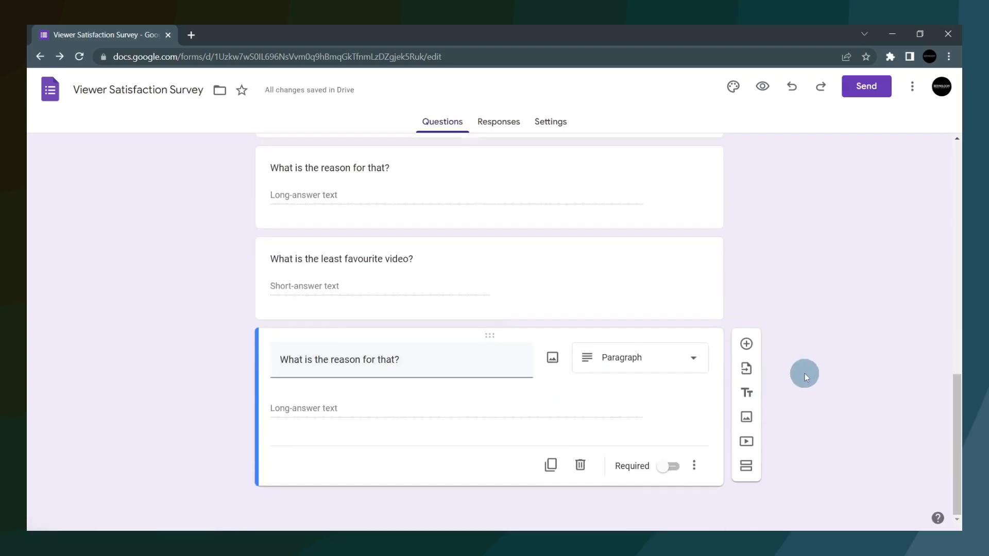
- Preview the form and check which section follows the Yes answer and the No answer, without submitting
click(762, 93)
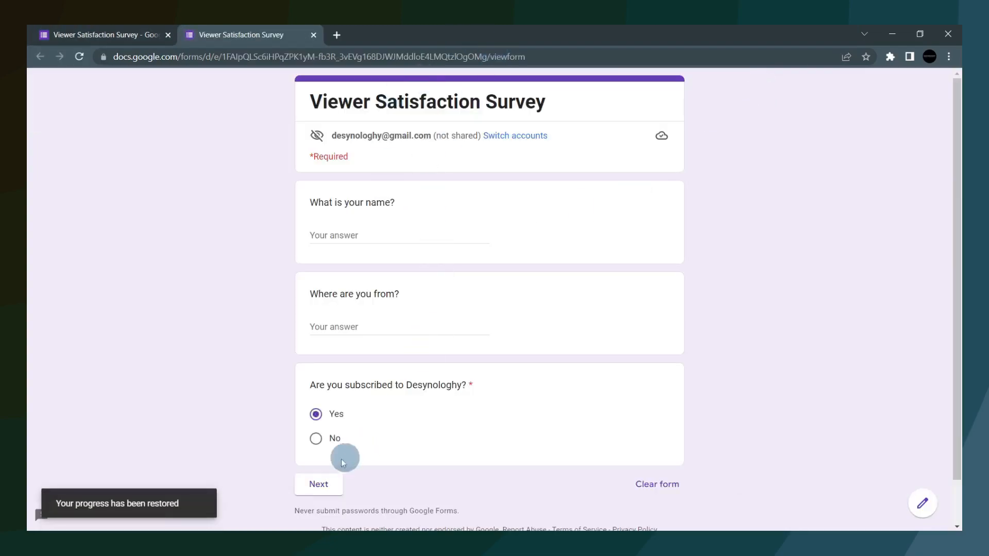
click(314, 486)
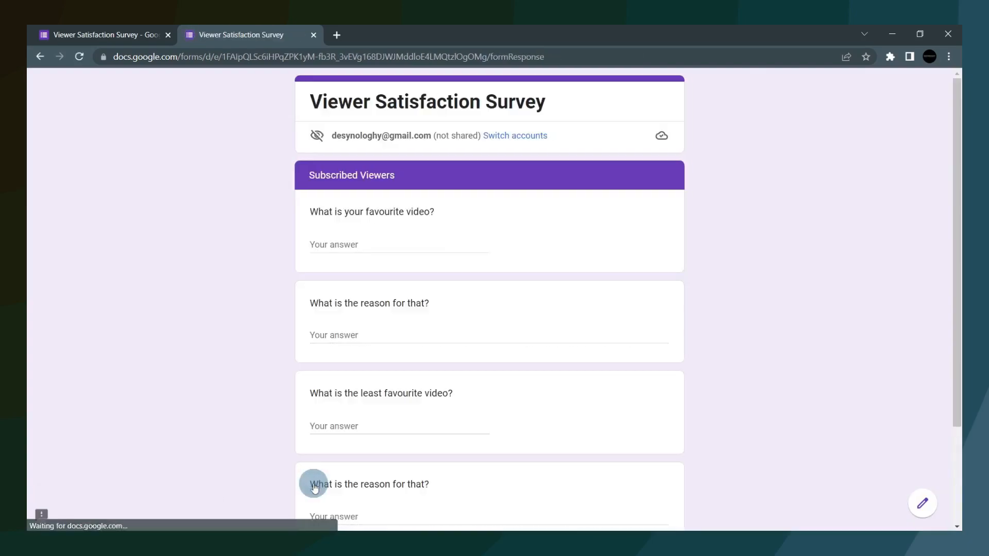
scroll(360, 365, down, 1)
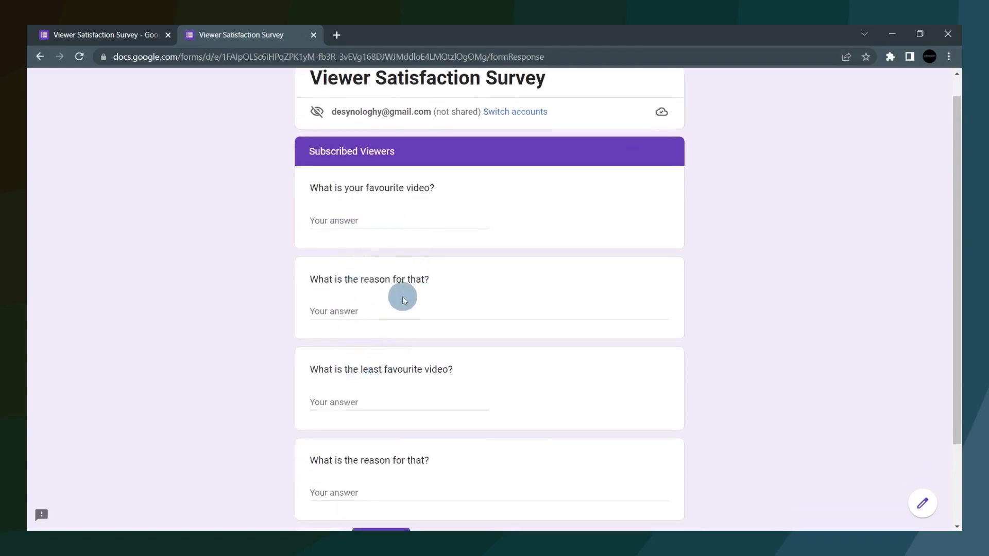
scroll(402, 292, down, 2)
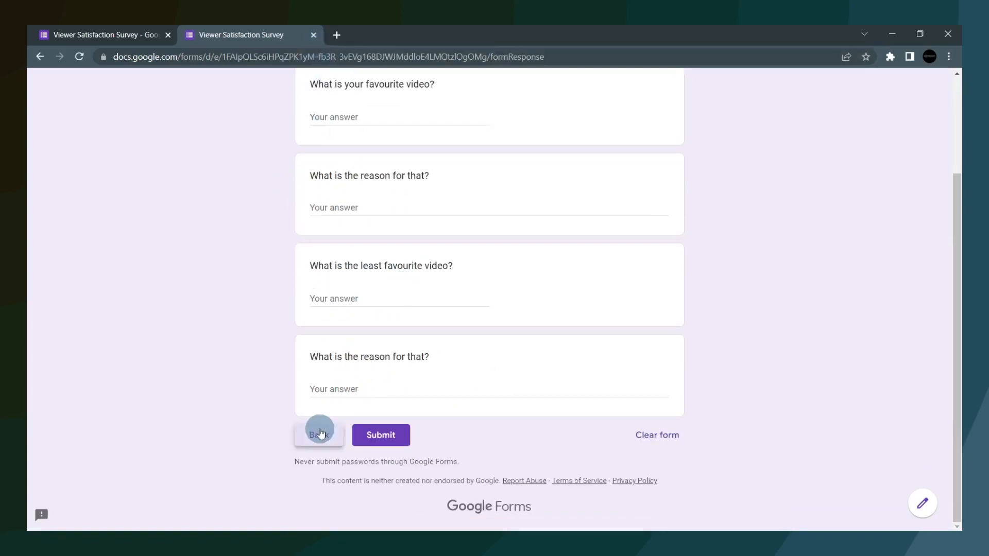
click(319, 433)
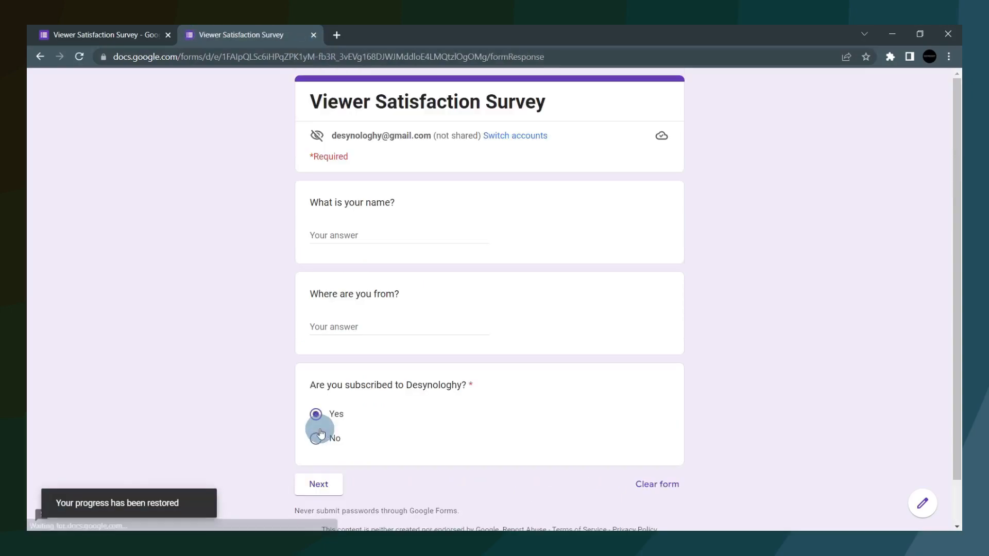
click(319, 442)
click(328, 488)
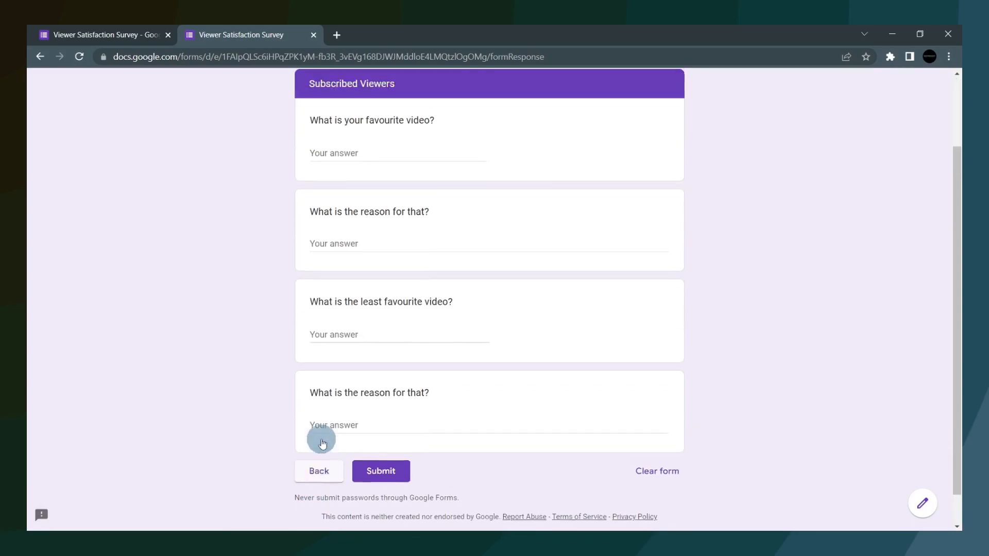
click(321, 439)
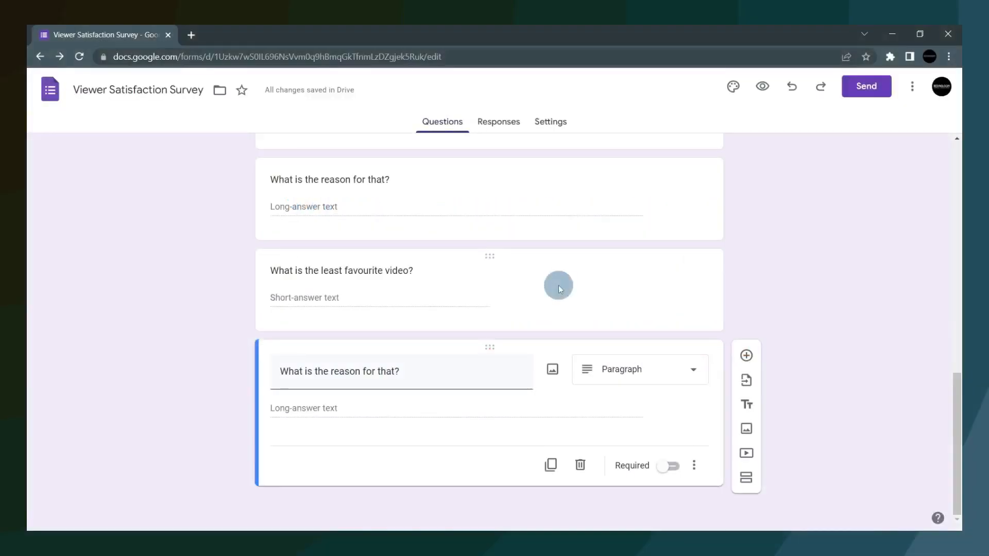
- Enable "Go to section based on answer" for the "Are you subscribed to Desynologhy?" question
scroll(558, 286, up, 4)
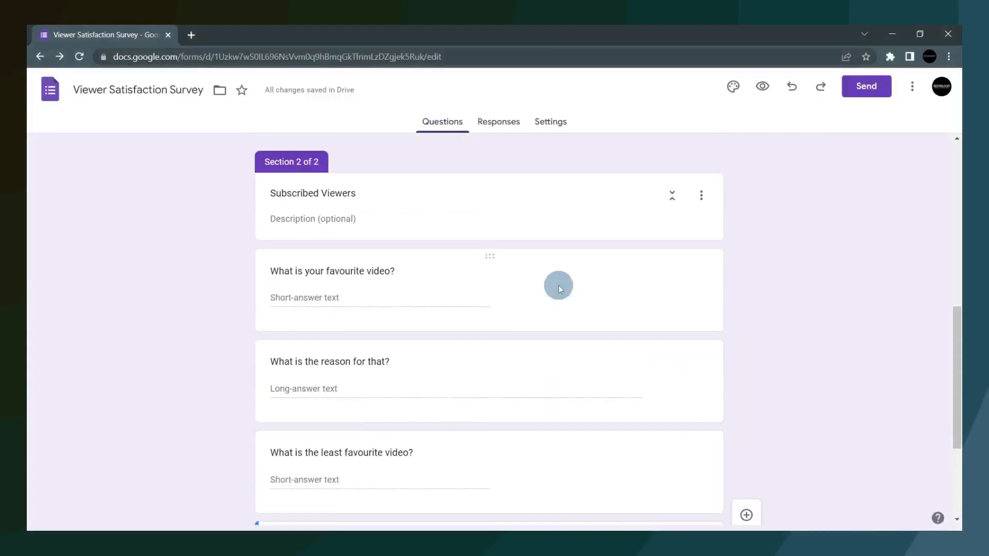
scroll(558, 285, up, 3)
scroll(490, 252, up, 2)
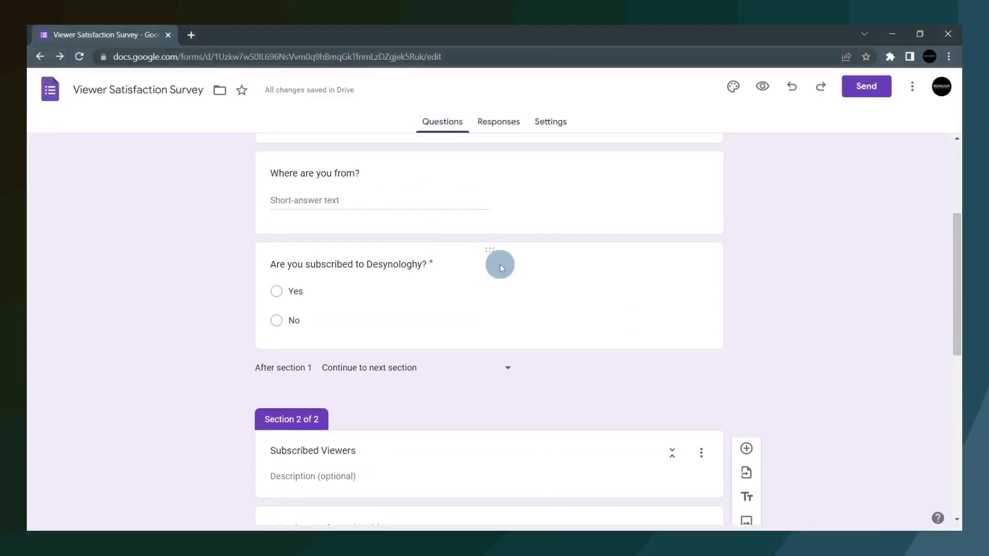
click(517, 293)
click(700, 417)
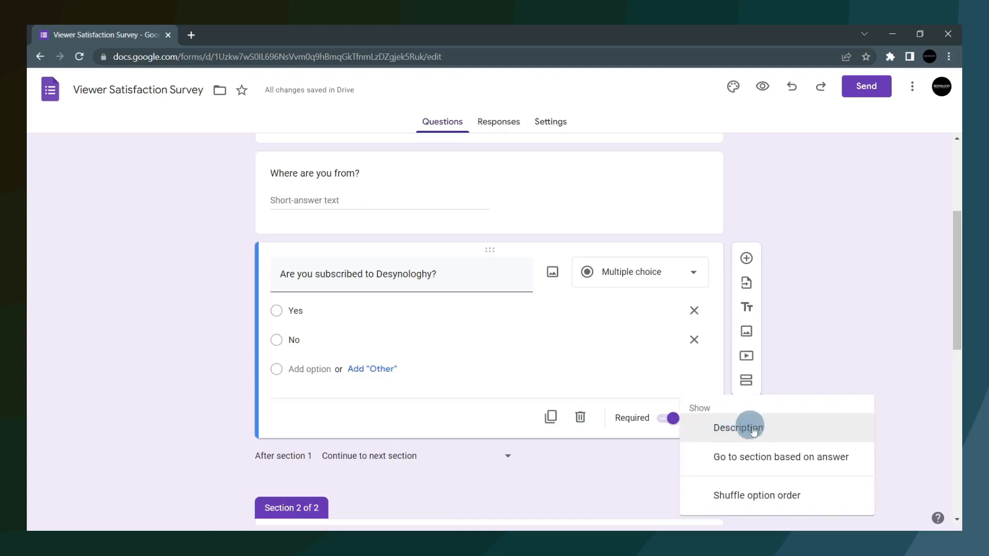
click(701, 456)
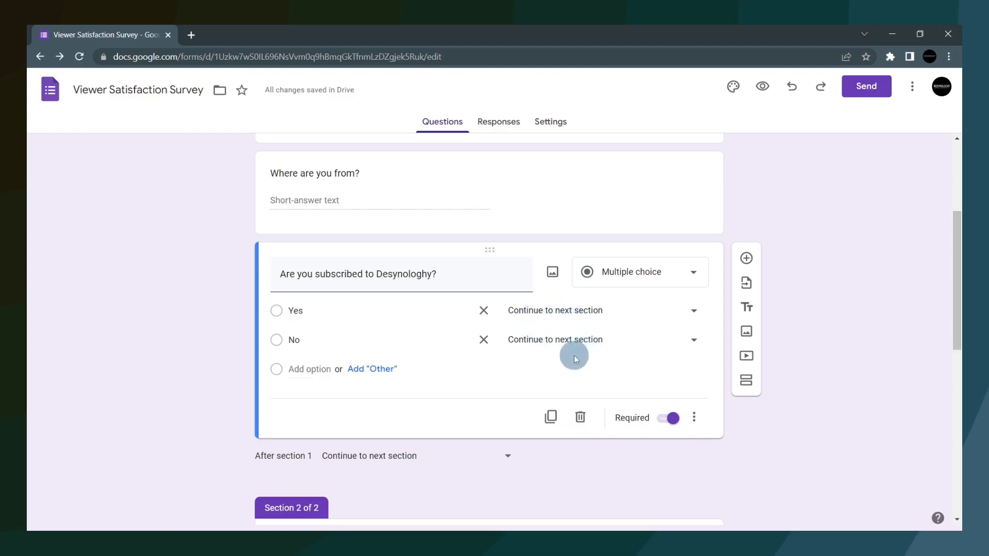
- Route the Yes answer to section 2 (Subscribed Viewers) and the No answer to Submit form
click(593, 312)
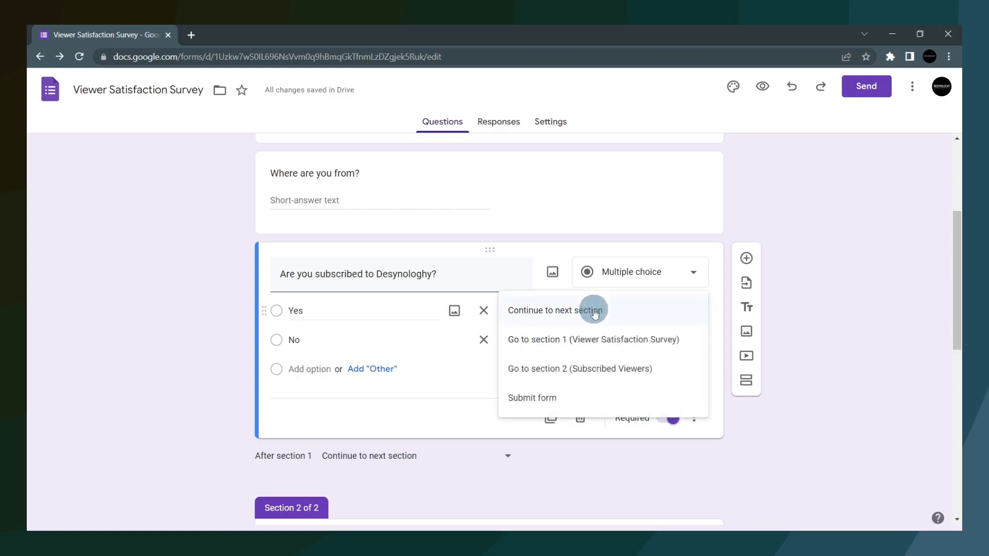
click(592, 372)
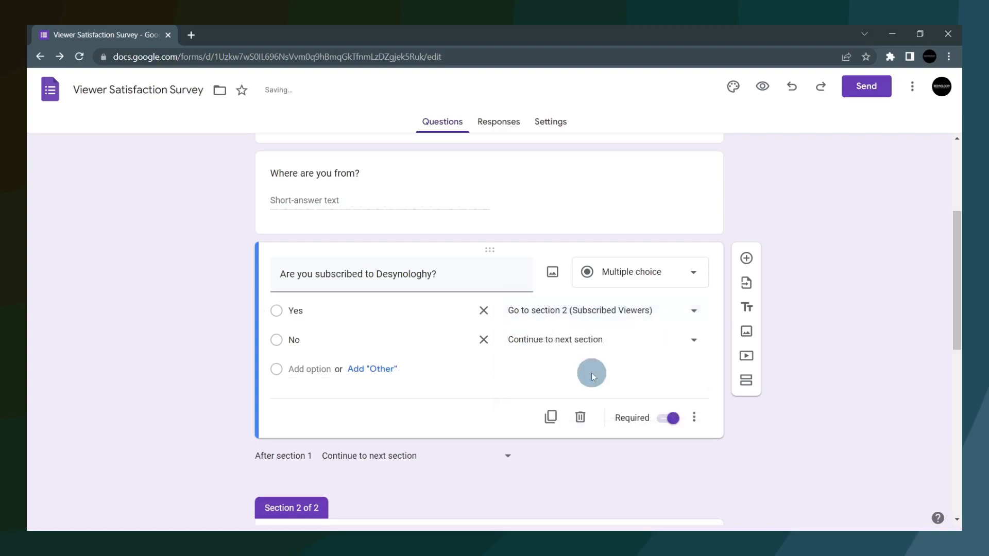
click(629, 349)
click(593, 436)
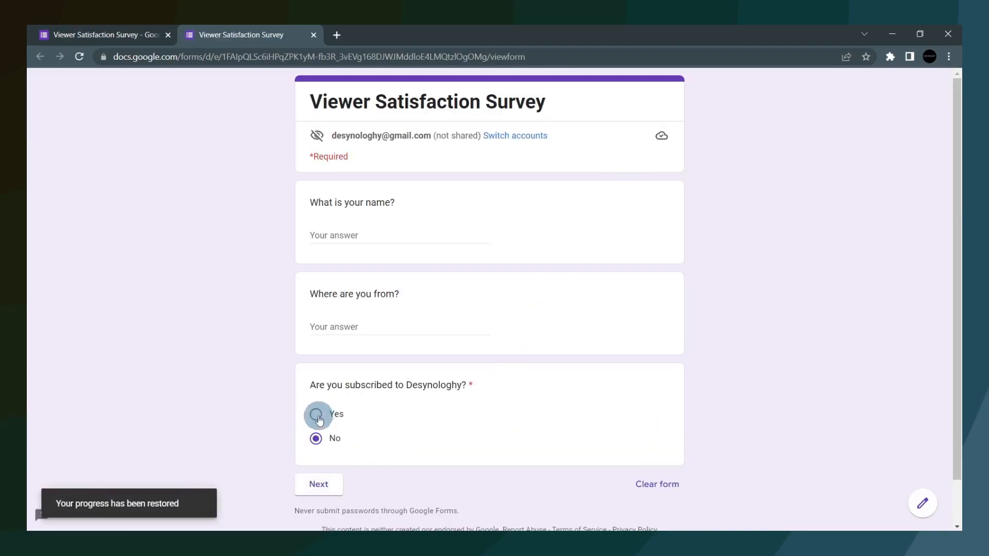
- Test the branching in the preview by continuing with Yes, reviewing the section's questions, going back and continuing with No
click(317, 415)
click(323, 485)
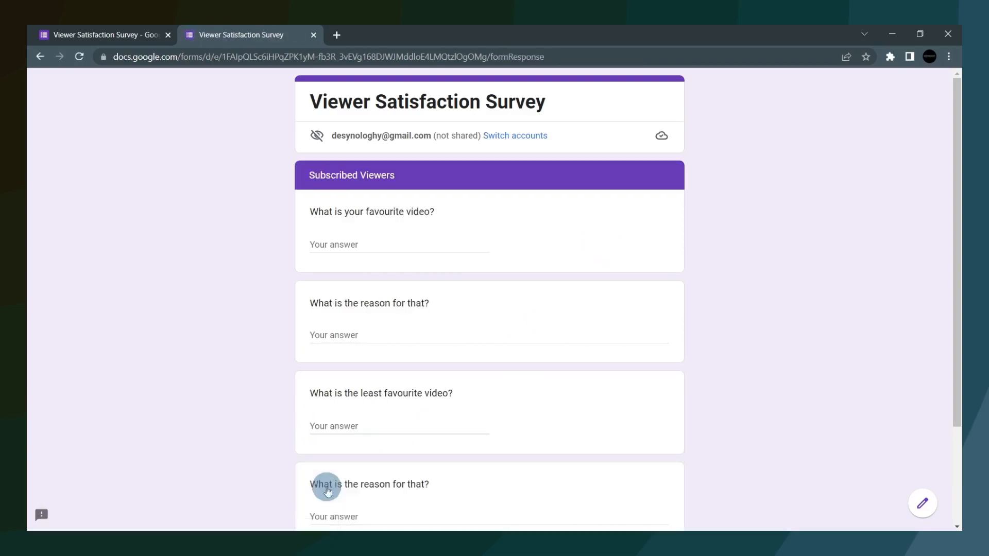
scroll(328, 492, down, 3)
scroll(289, 402, up, 3)
scroll(366, 392, down, 3)
click(327, 433)
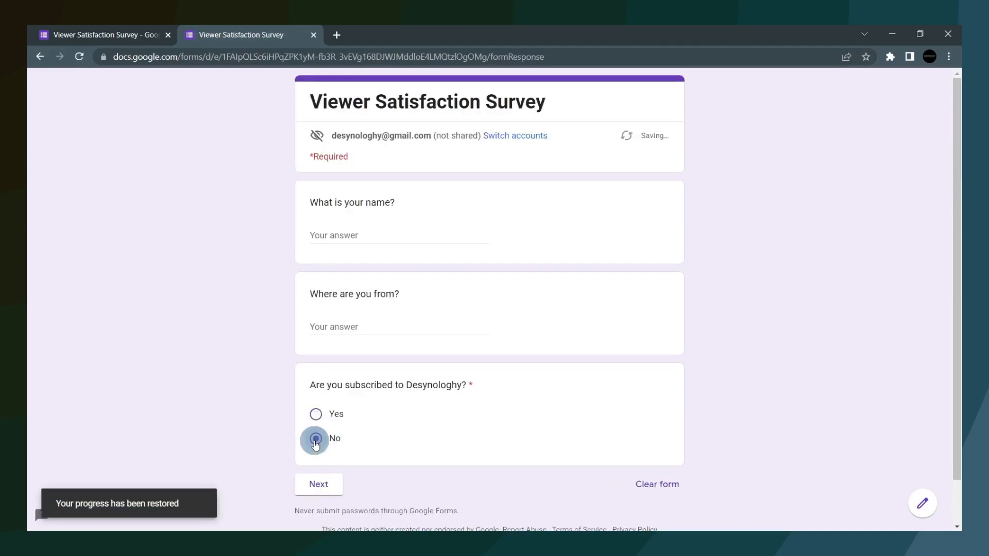
click(330, 485)
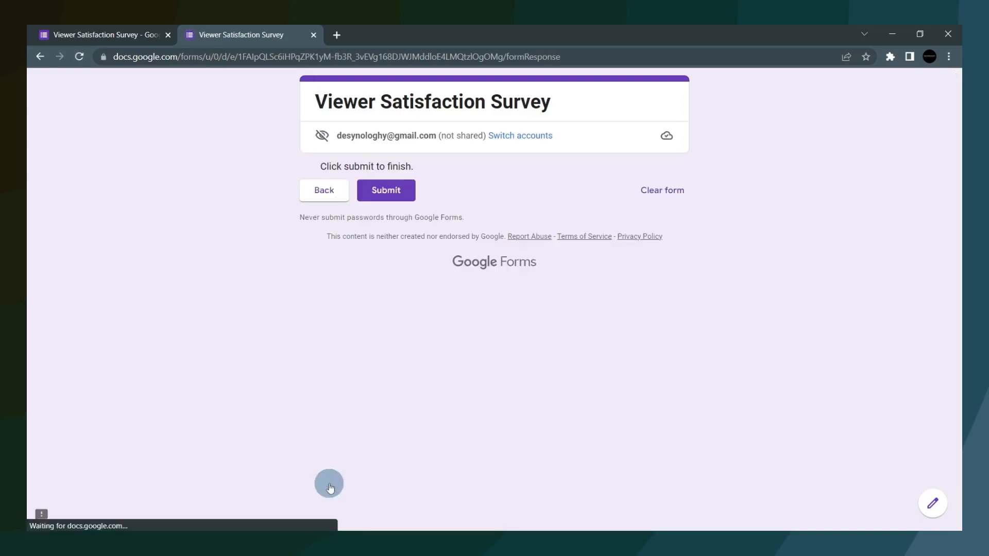
drag(319, 166, 434, 174)
click(435, 176)
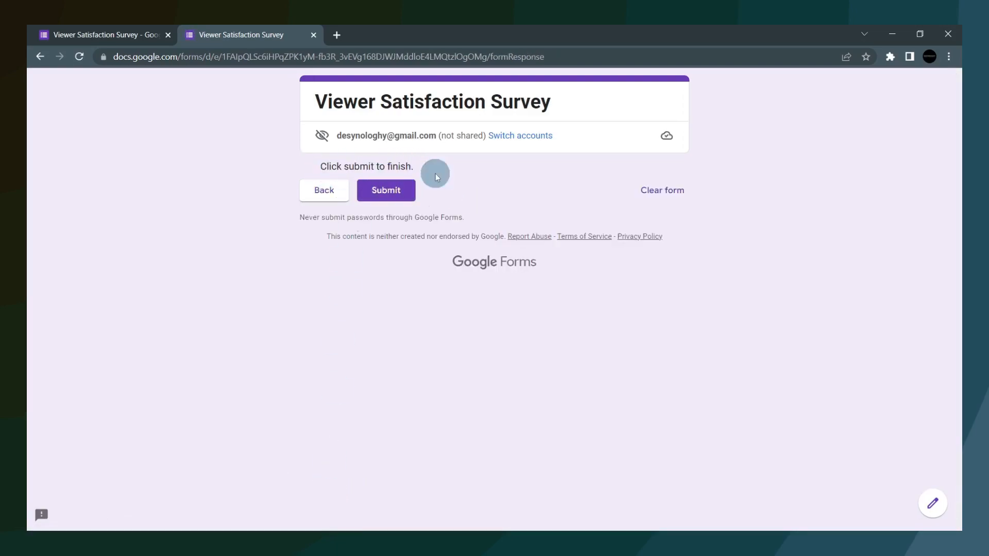
- Return to the form editor and add a linear scale question titled "Rate us" at the end of the Subscribed Viewers section
click(313, 34)
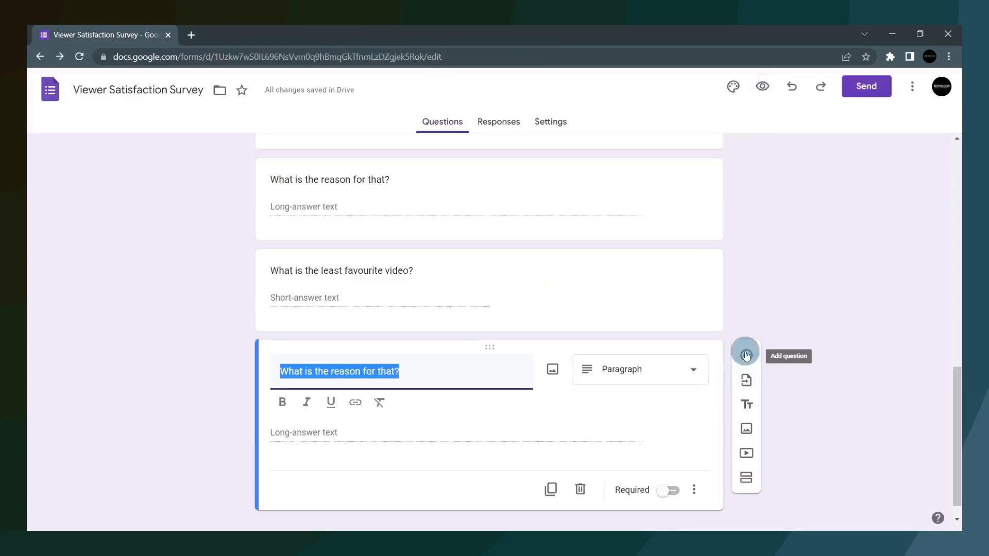
click(744, 353)
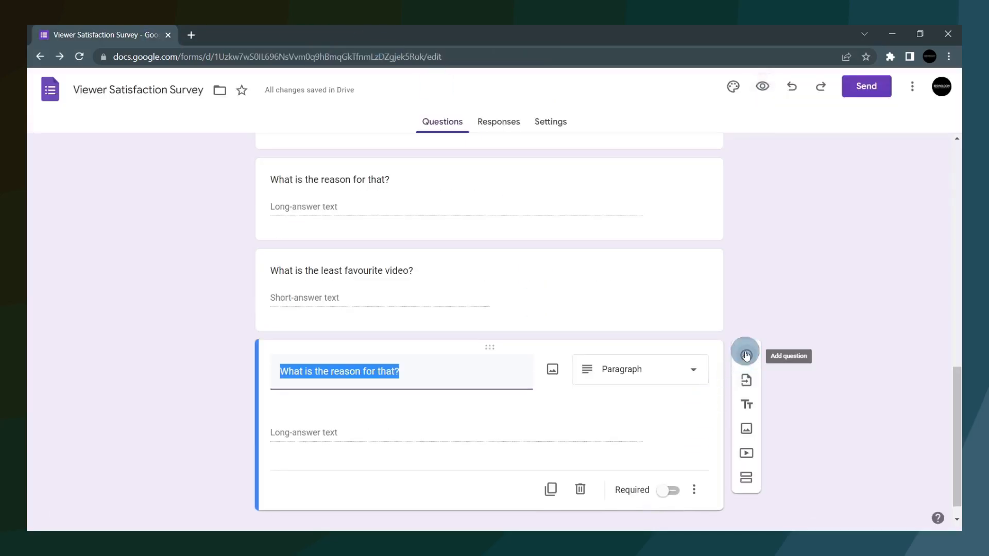
text(Rate us)
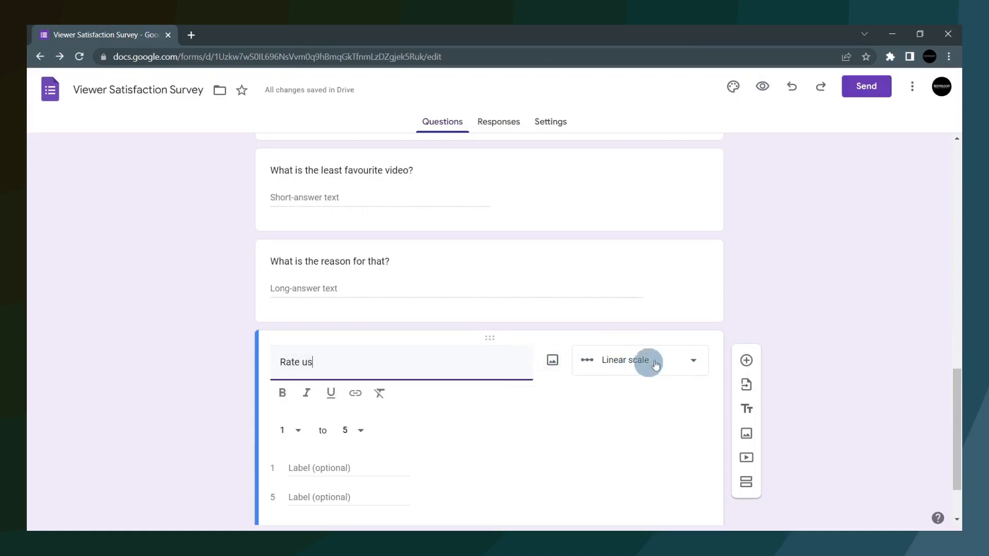
- Set the "Rate us" scale from 1 to 10, label its ends "Average" and "Grate", and make the question required
click(291, 351)
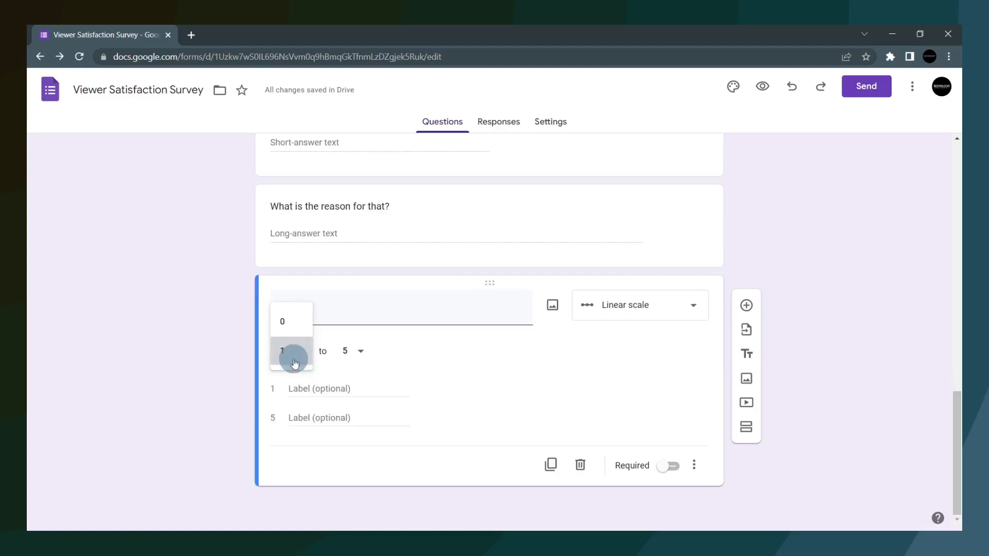
click(293, 354)
click(367, 355)
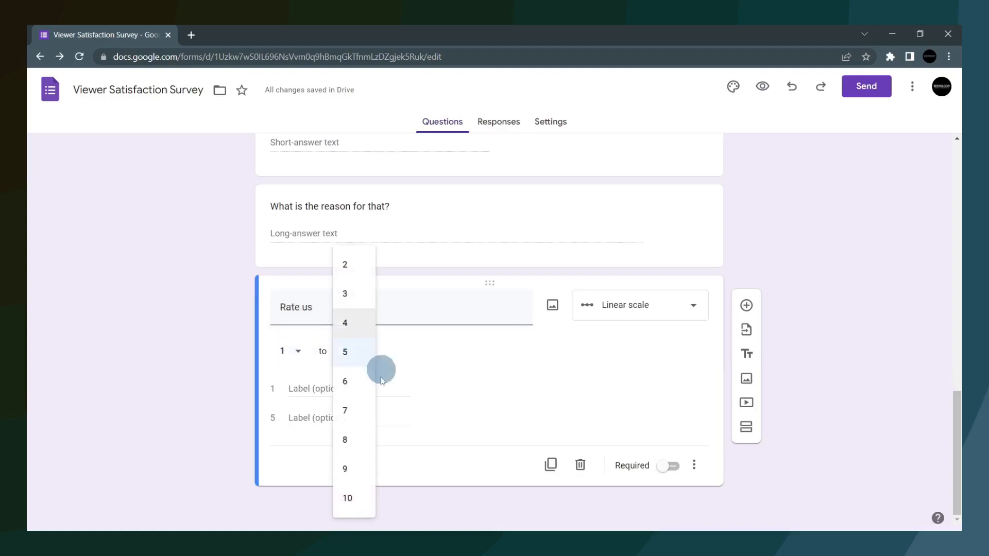
click(353, 496)
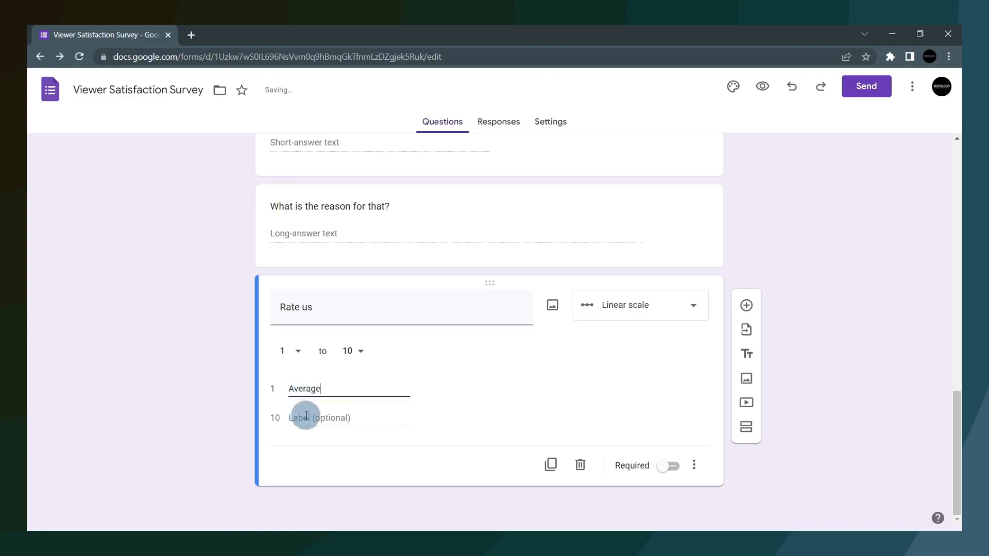
text(rate)
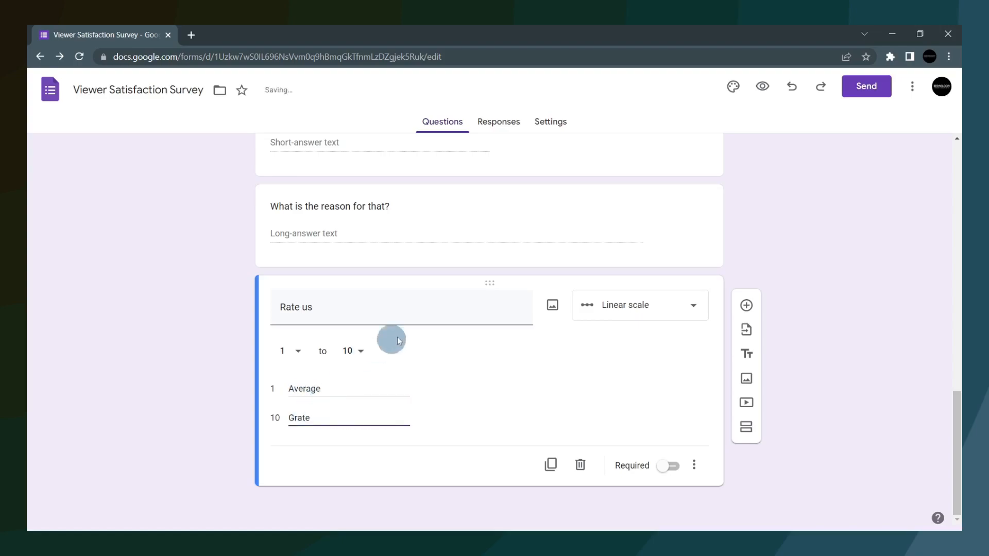
click(671, 466)
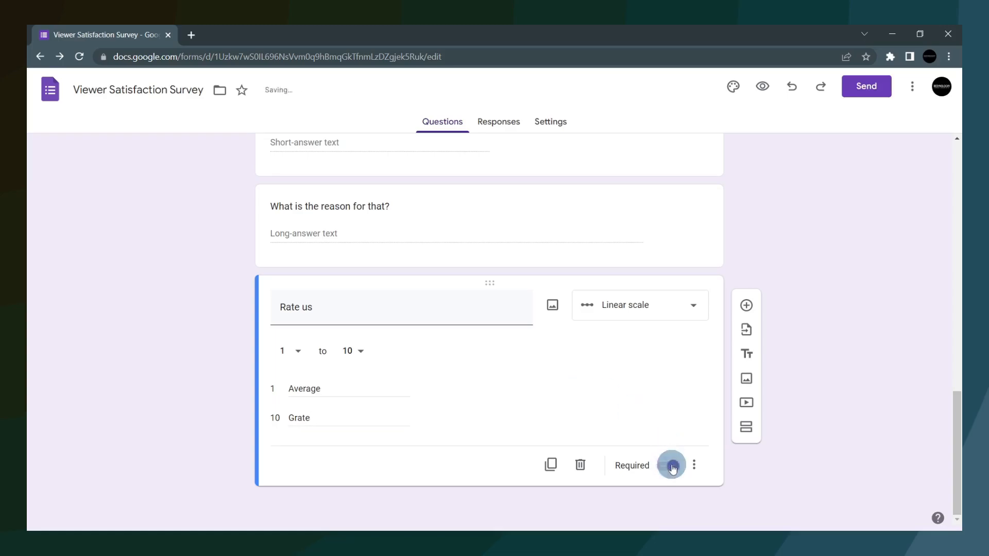
- Preview the form, continue with the Yes answer and try a rating of 10 on the "Rate us" scale
click(761, 86)
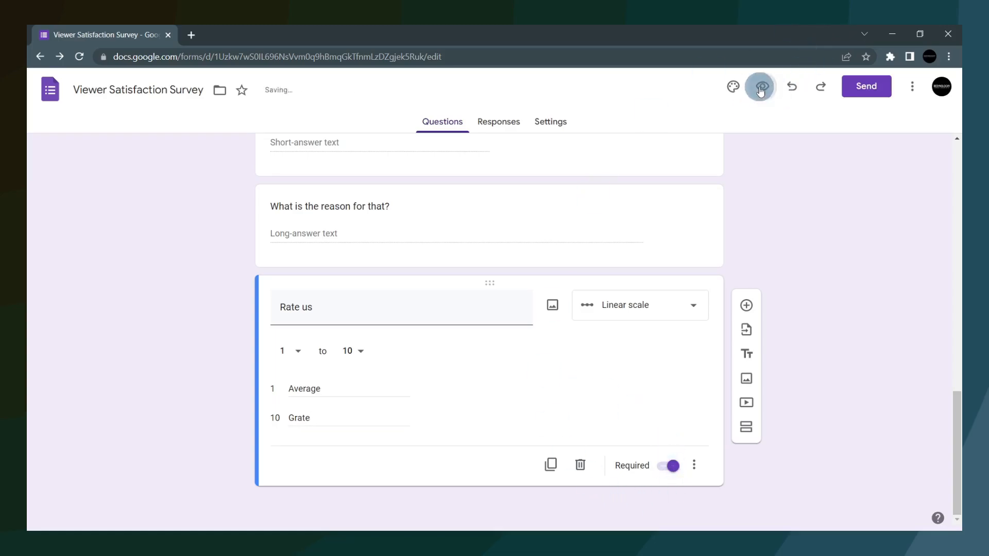
click(315, 414)
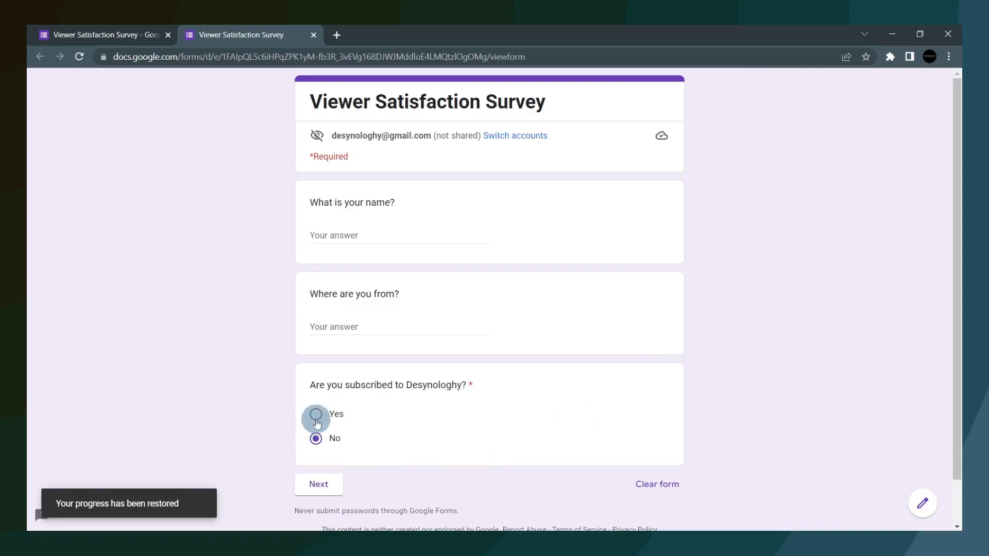
click(321, 484)
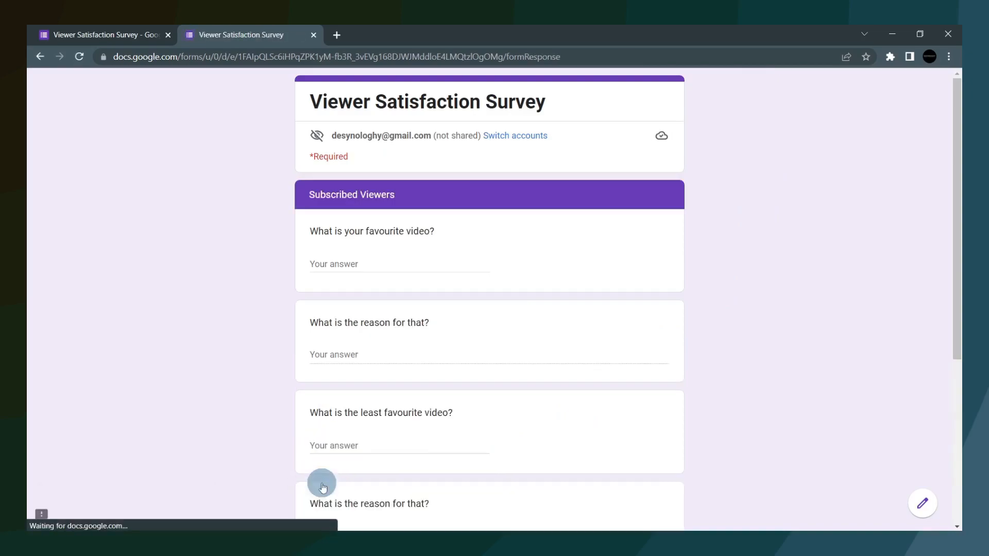
scroll(314, 385, down, 3)
scroll(314, 386, down, 3)
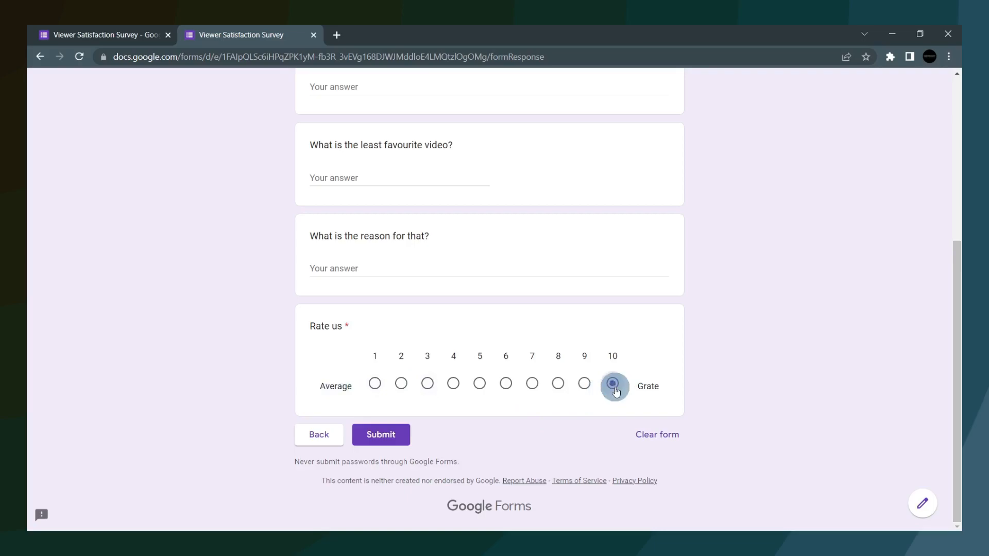
click(393, 440)
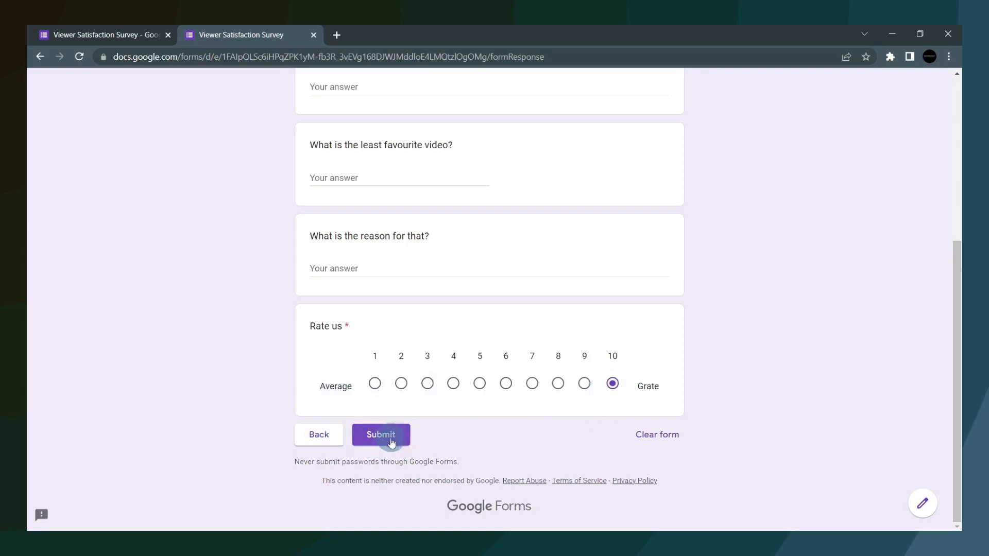
click(313, 36)
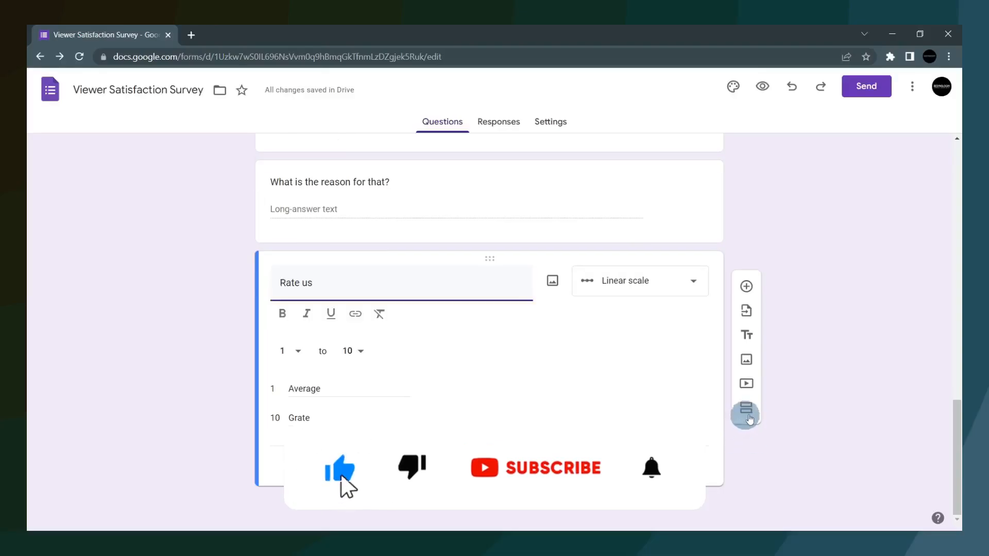
- Add a section titled "Unsubscribed Viewers" containing a paragraph question "Why aren't you subscribed to Desynologhy?"
click(747, 409)
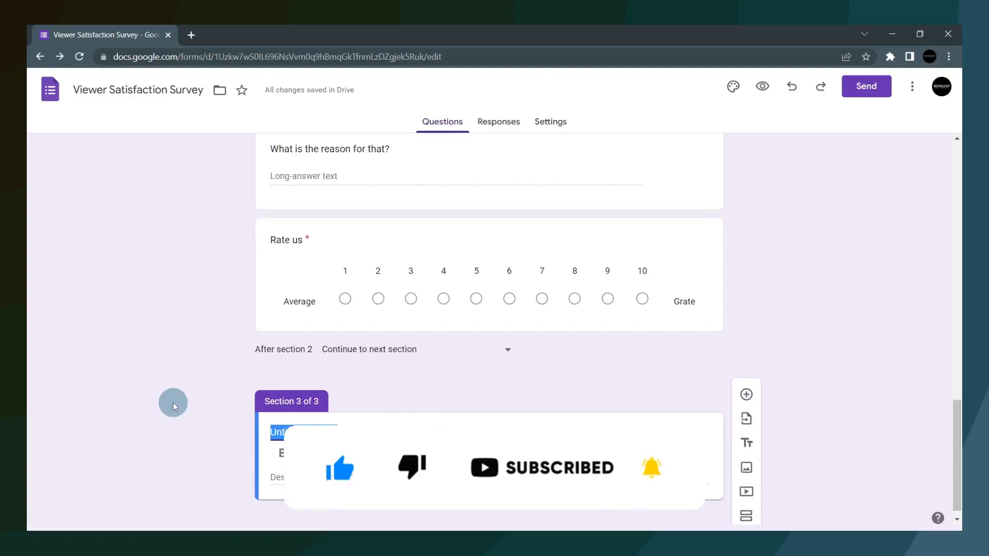
text(Unsubscribed Viewers)
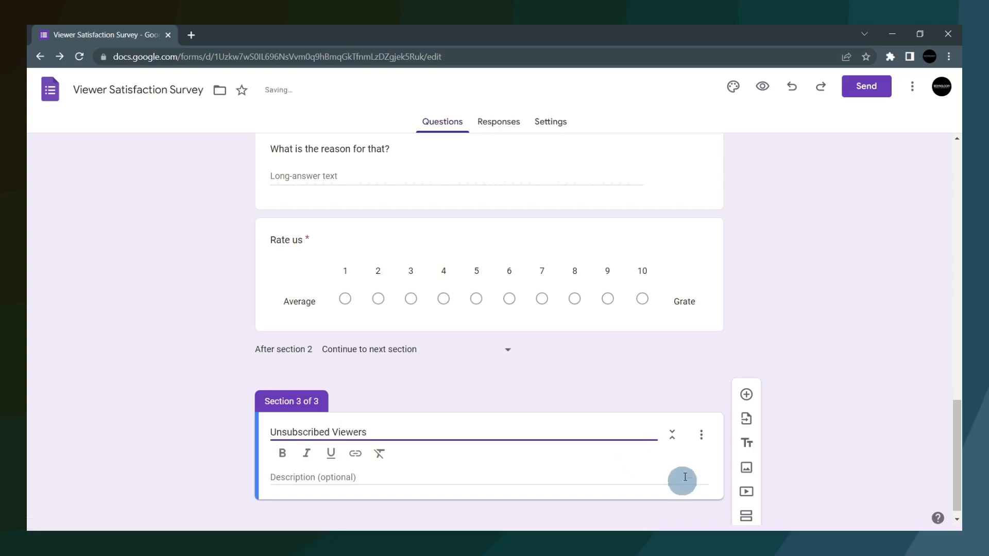
click(746, 396)
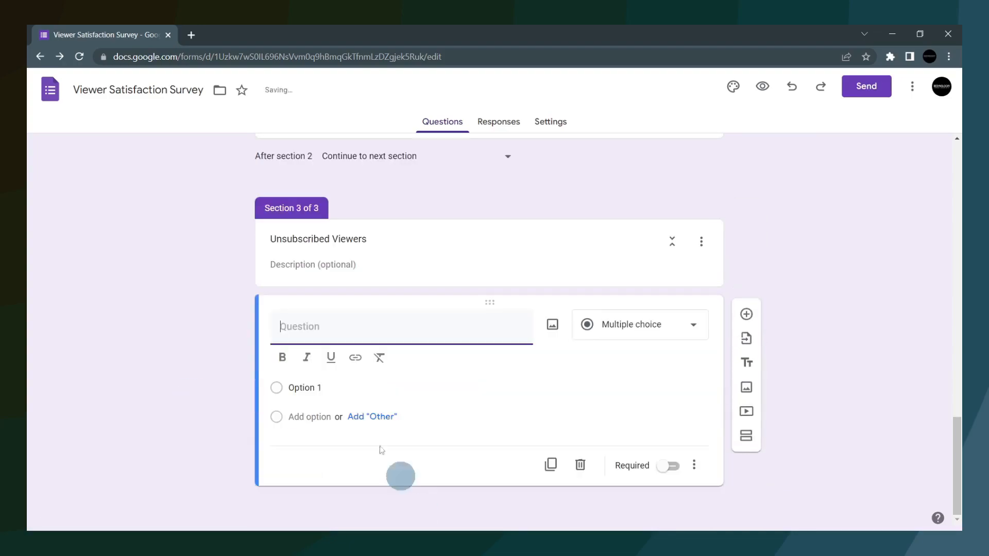
text(Why a)
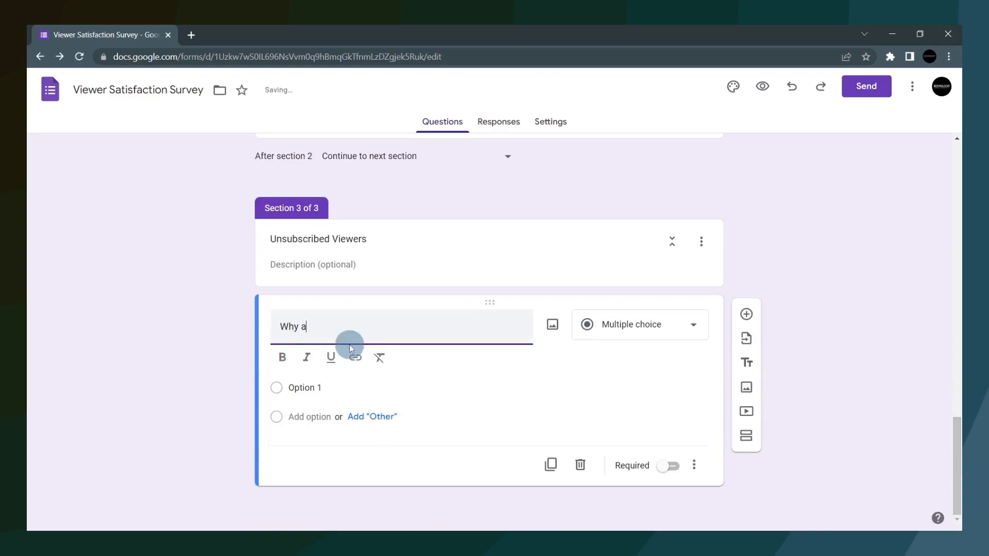
text(ren't you subscribed to Desynologhy?)
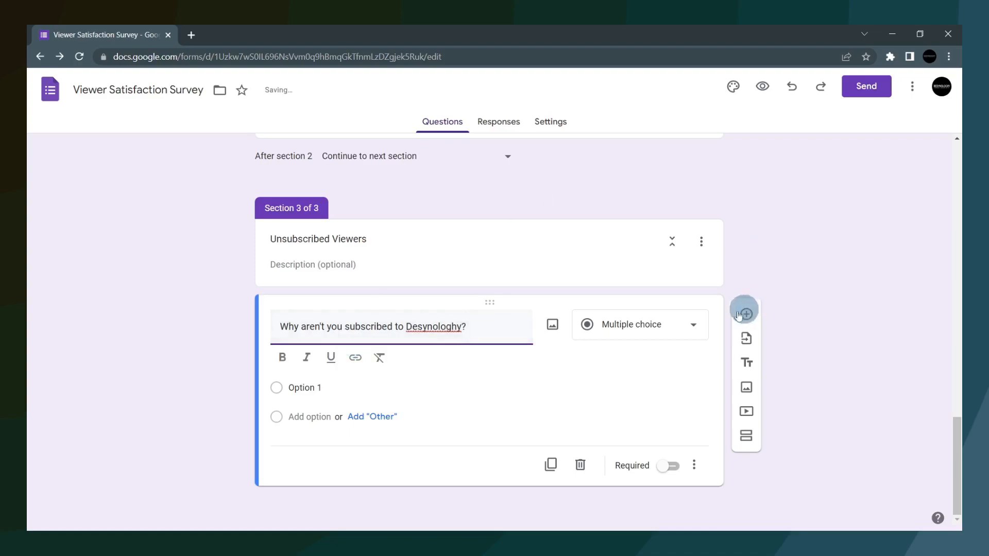
click(662, 323)
click(634, 195)
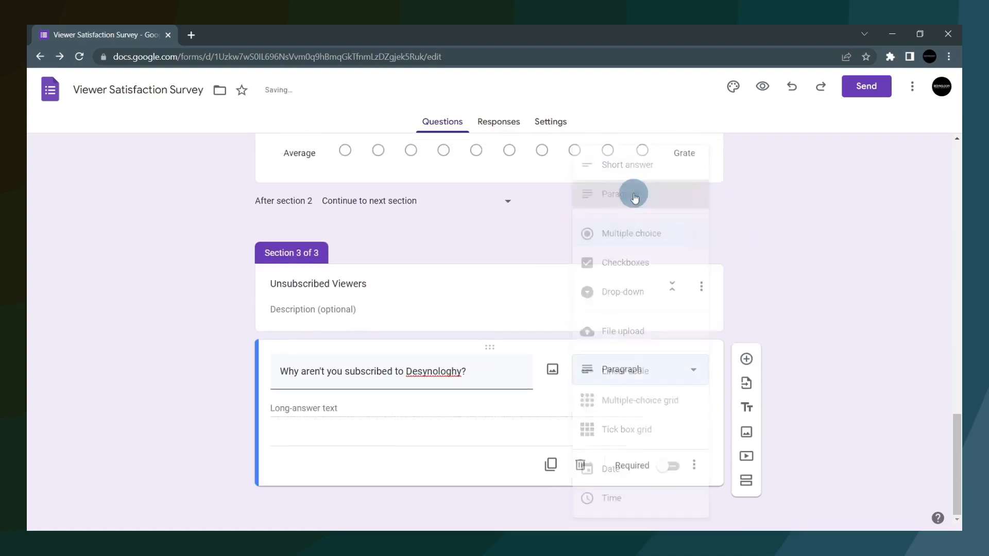
- Add a short-answer question "What is your least favourite video/videos?" to the Unsubscribed Viewers section
click(746, 359)
text(Wh)
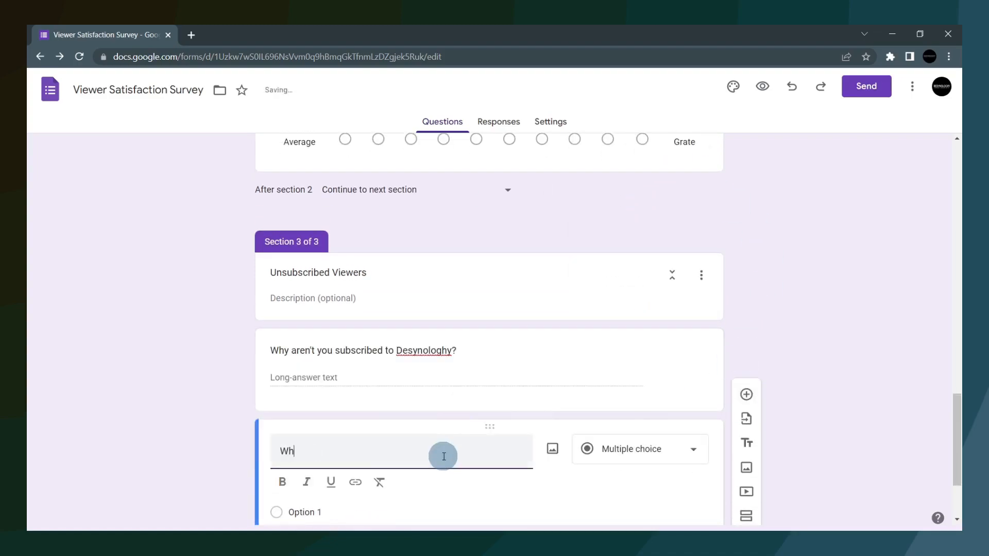
text(at is your least favourite video/videos?)
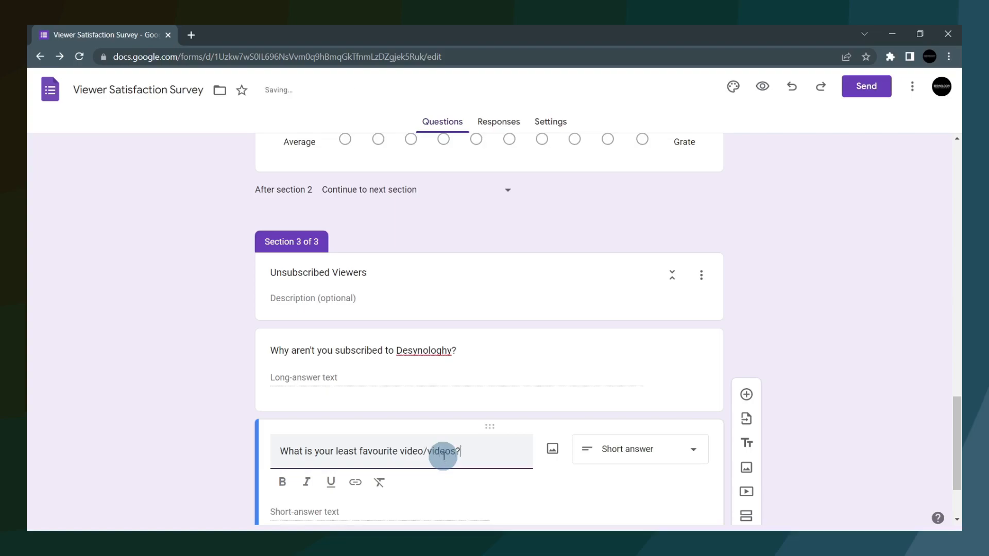
- Add a paragraph question "What is the reason for that?" at the end of the Unsubscribed Viewers section
click(744, 366)
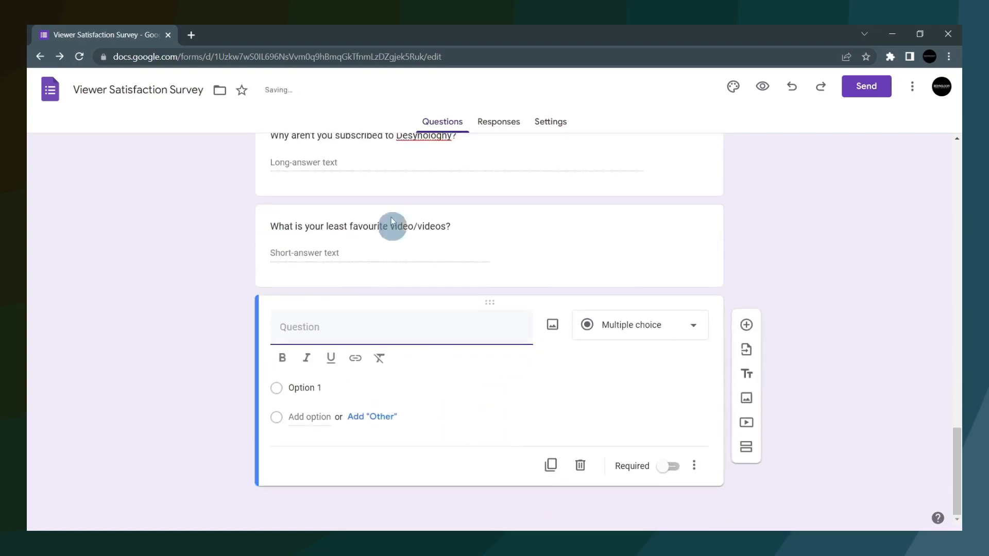
text(What is the reason for that?)
key(Return)
scroll(569, 453, up, 2)
click(640, 439)
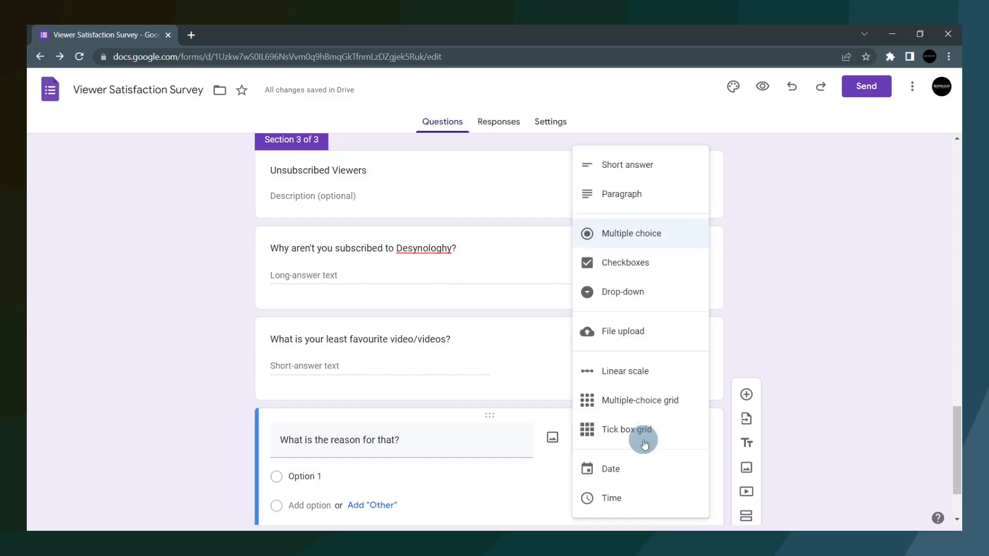
click(652, 200)
- Route the No answer of "Are you subscribed to Desynologhy?" to section 3 (Unsubscribed Viewers)
scroll(669, 452, up, 10)
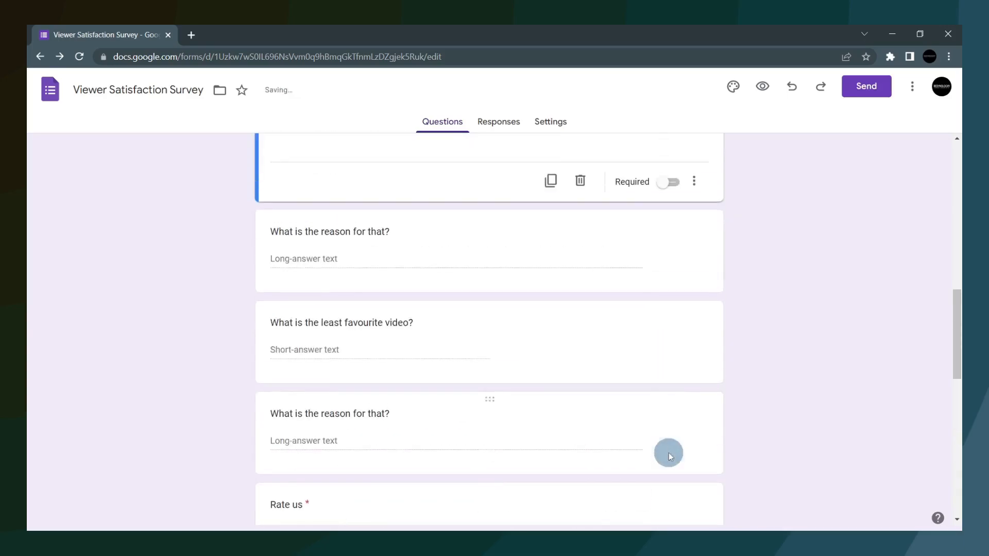
scroll(668, 452, up, 5)
scroll(592, 453, down, 3)
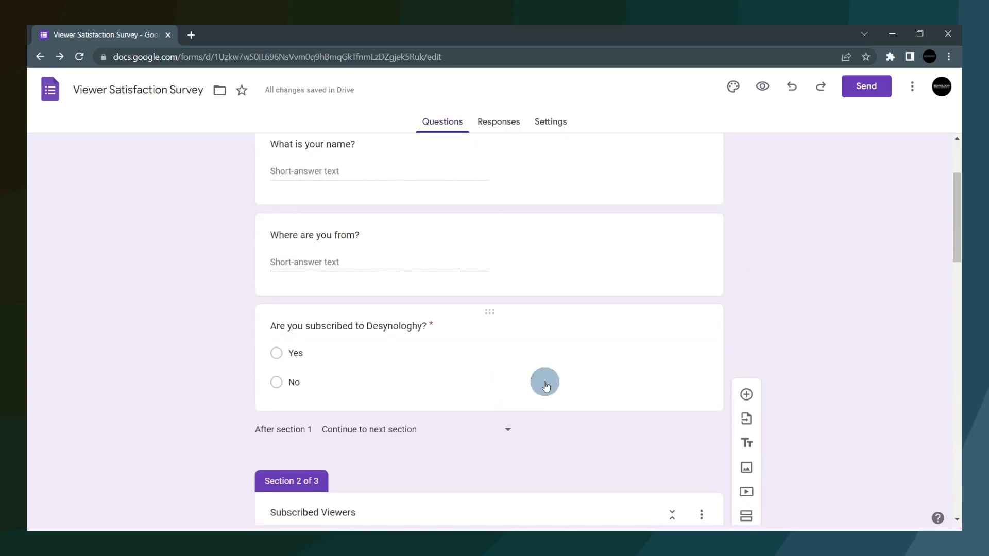
click(546, 386)
click(662, 400)
click(625, 415)
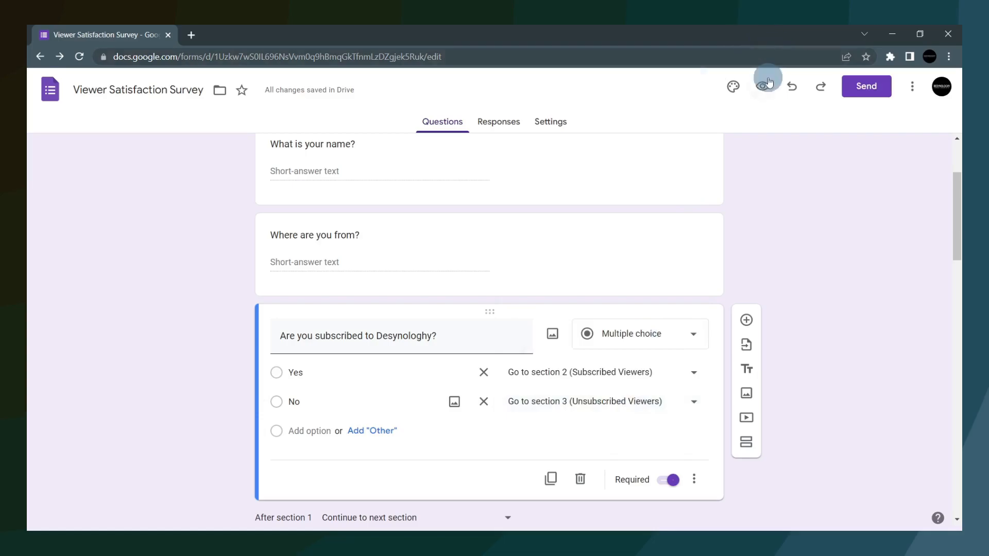
- Test the No branch in the preview, review the Unsubscribed Viewers questions and go back to the first page
click(764, 85)
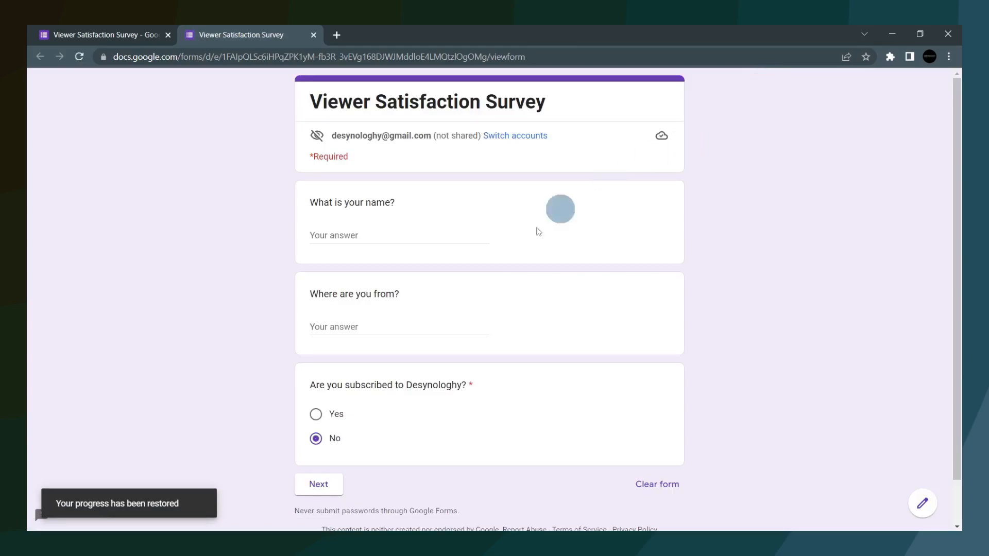
click(320, 479)
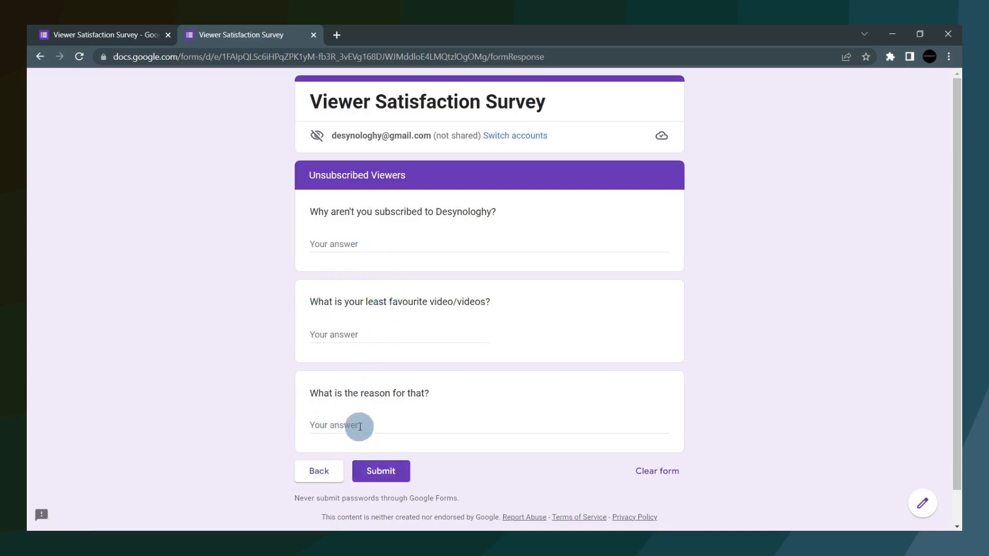
click(327, 470)
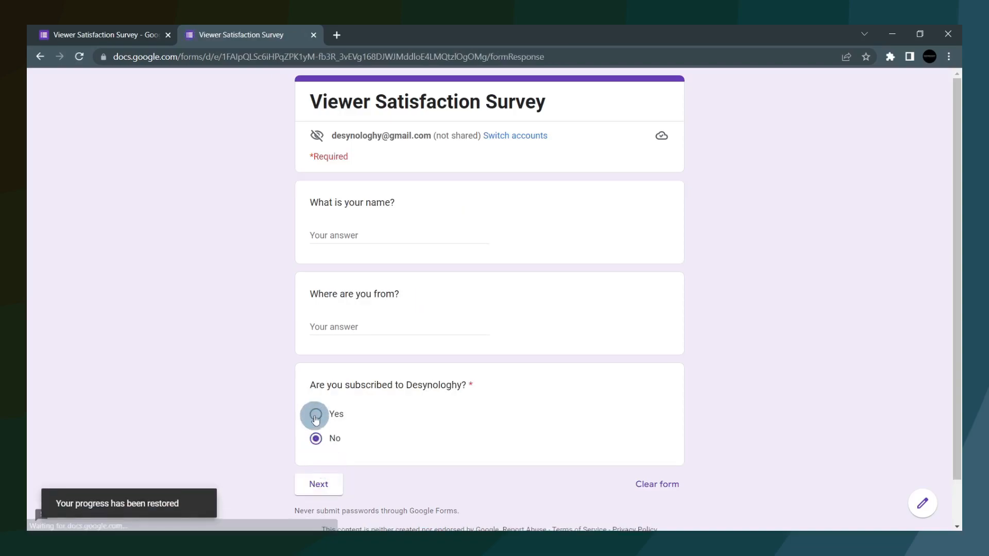
click(313, 34)
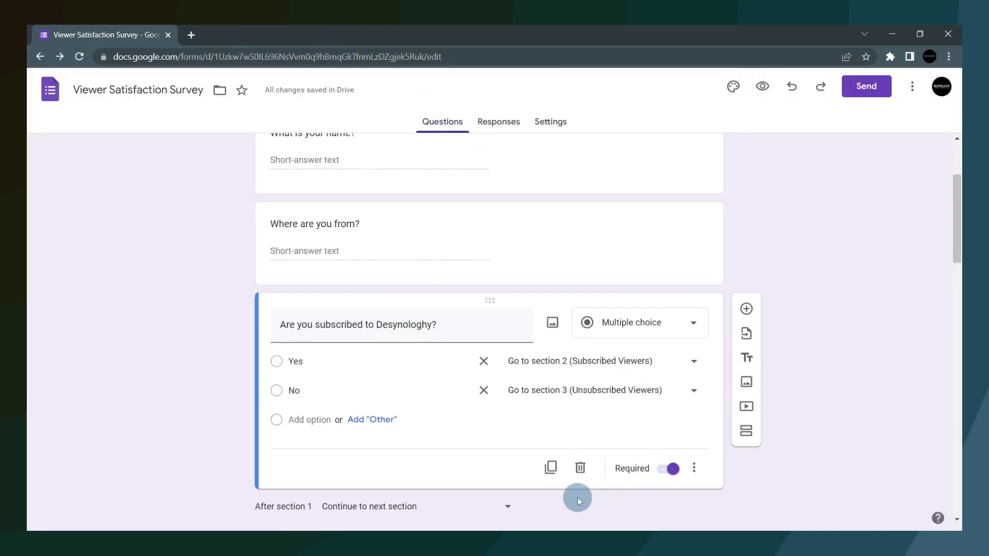
- Add a File upload question after "Are you subscribed to Desynologhy?" and allow respondents to upload files to Drive
scroll(576, 498, down, 1)
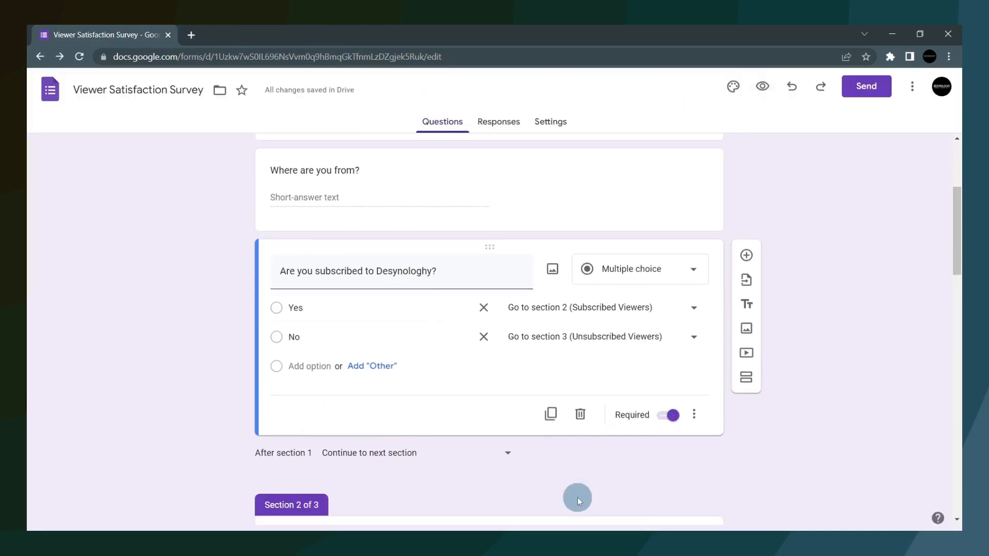
click(748, 255)
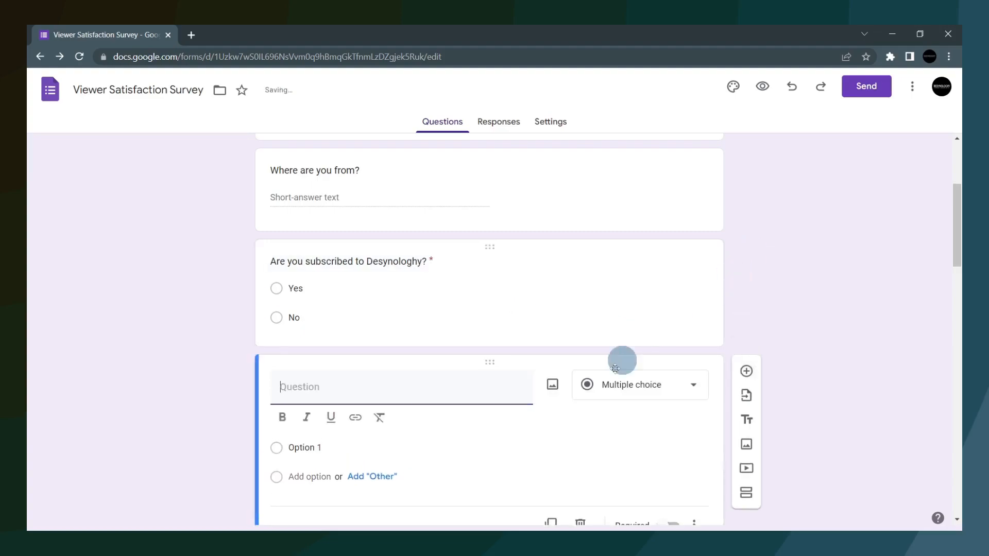
click(590, 278)
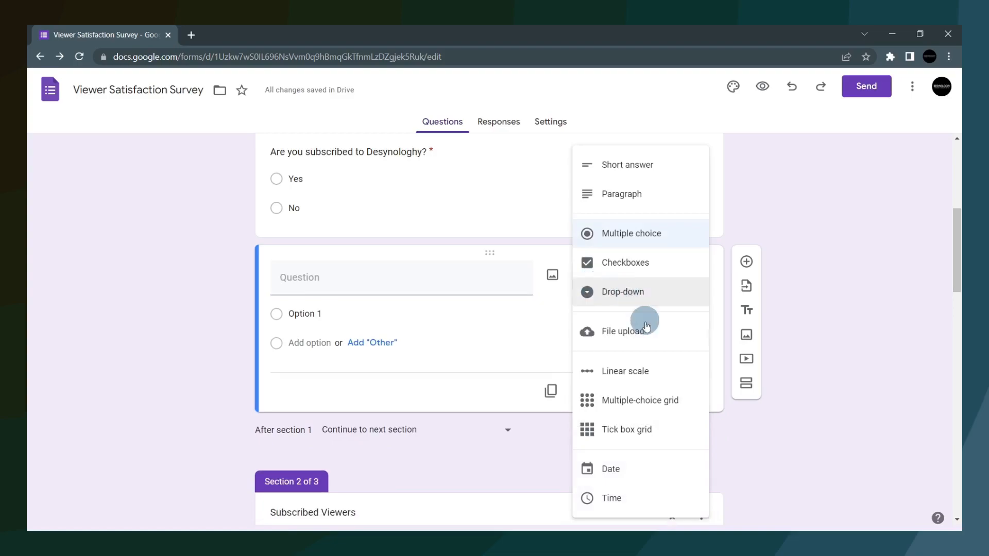
click(627, 328)
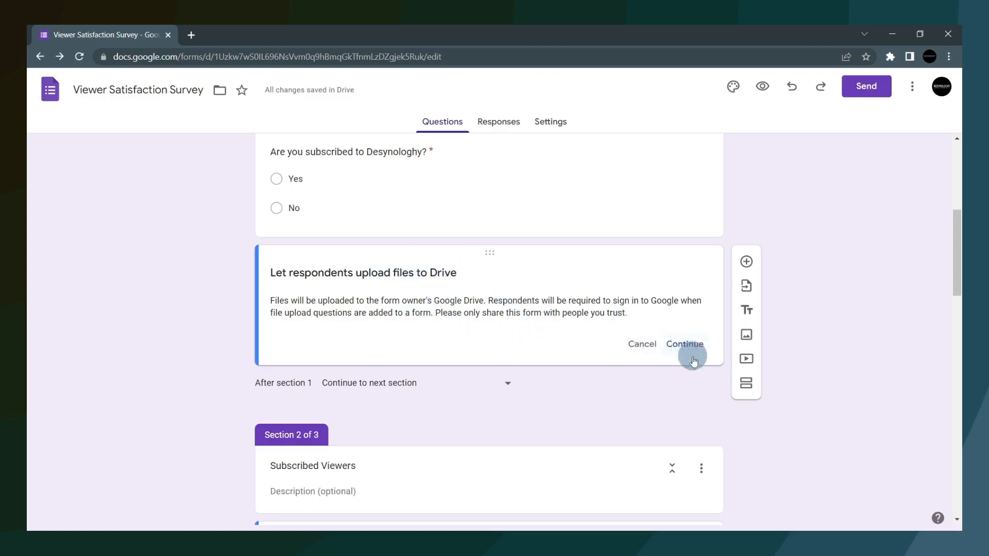
click(683, 345)
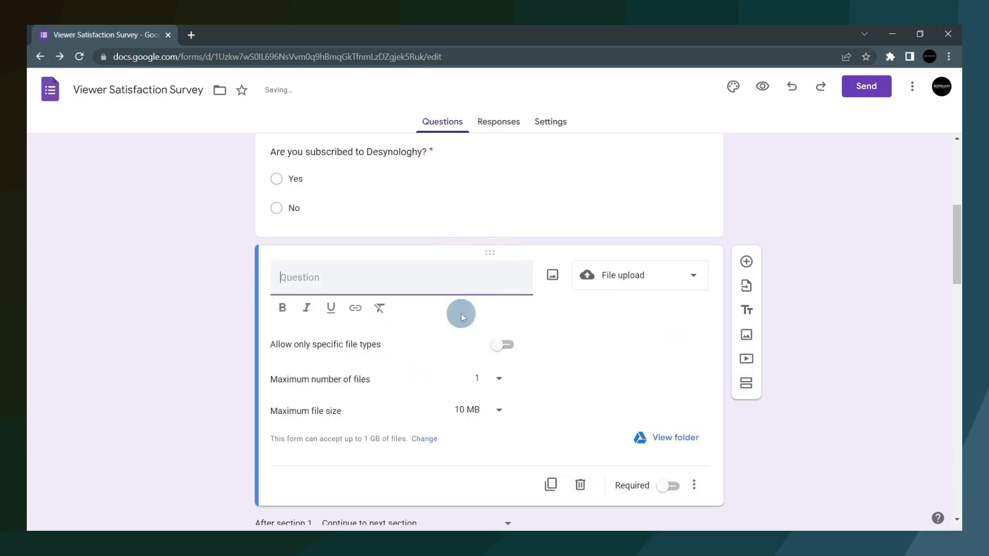
- Try restricting the uploads to Document, Presentation, PDF and Image files, and switch the file type restriction off again
click(508, 349)
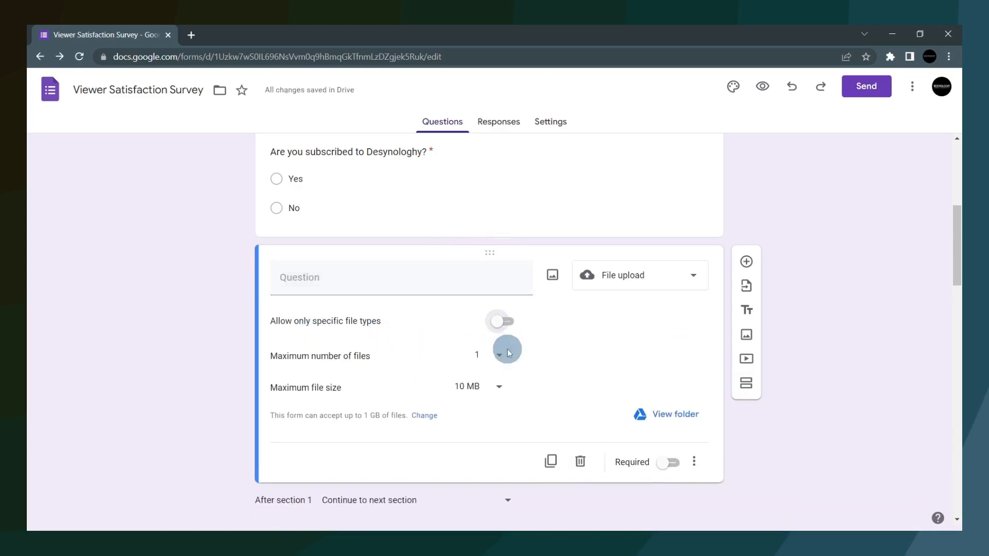
click(283, 344)
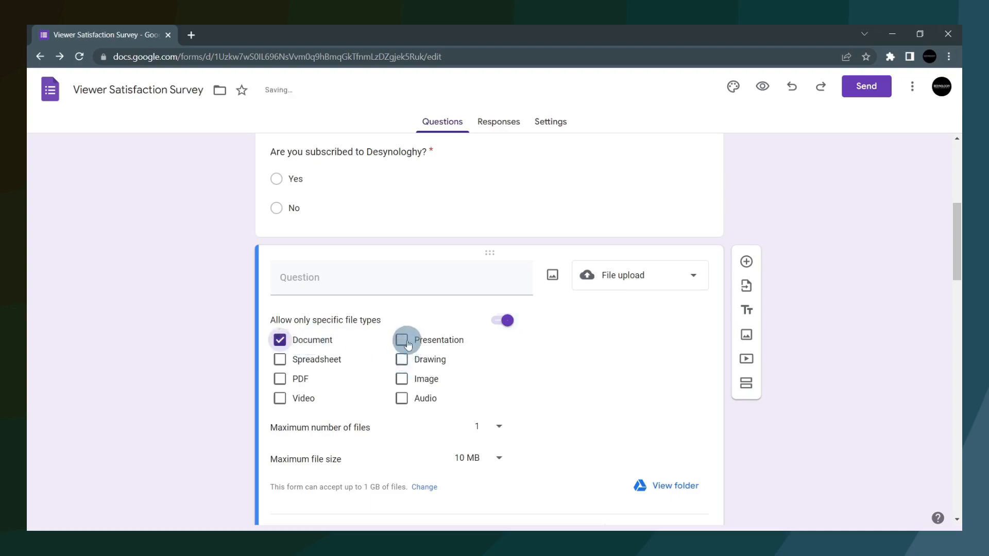
click(402, 380)
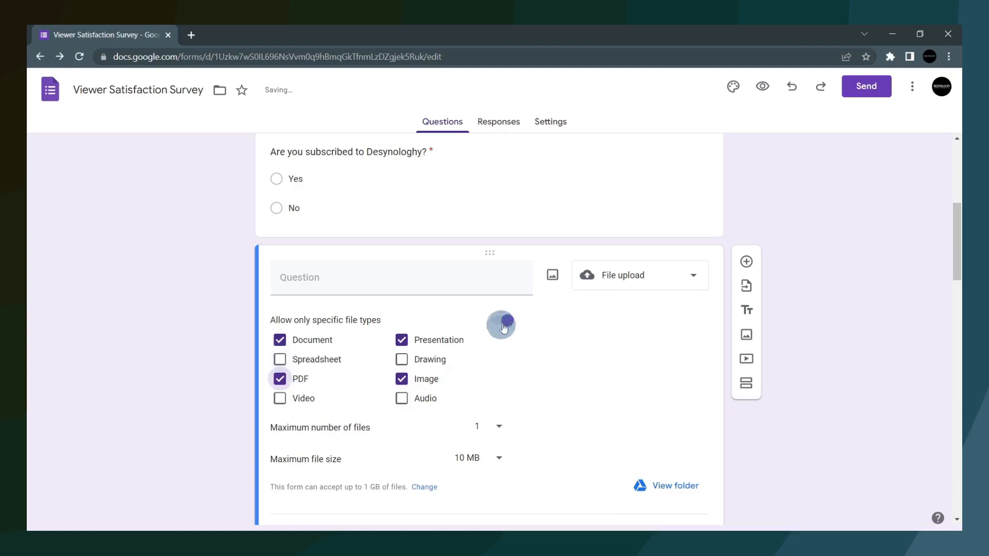
click(515, 318)
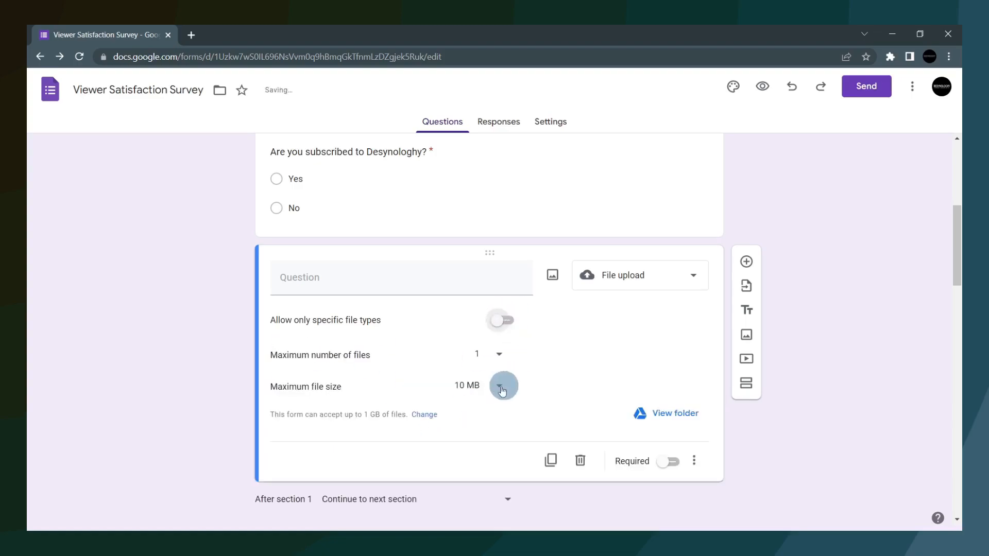
- Check the choices for maximum number of files and maximum file size, and delete the file upload question
click(500, 356)
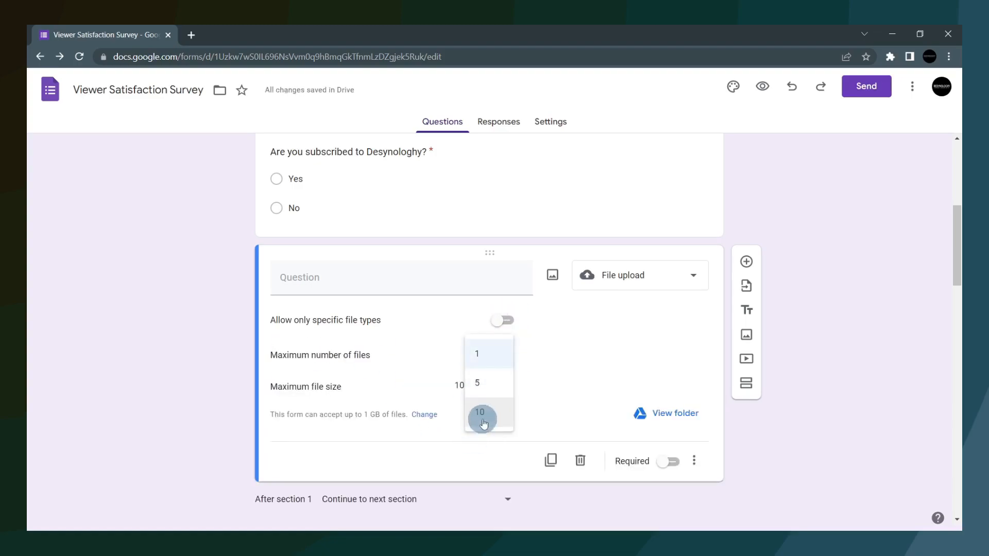
click(502, 350)
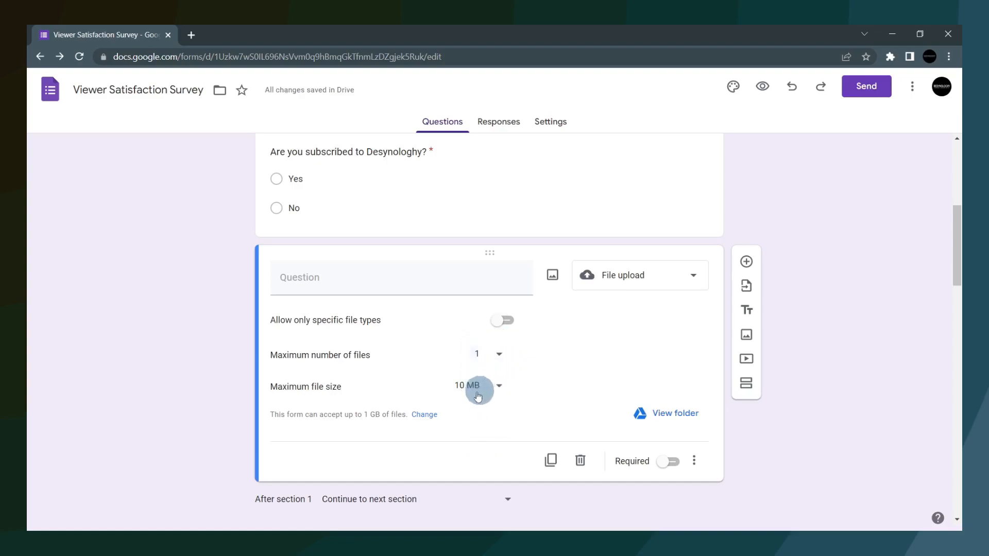
click(489, 394)
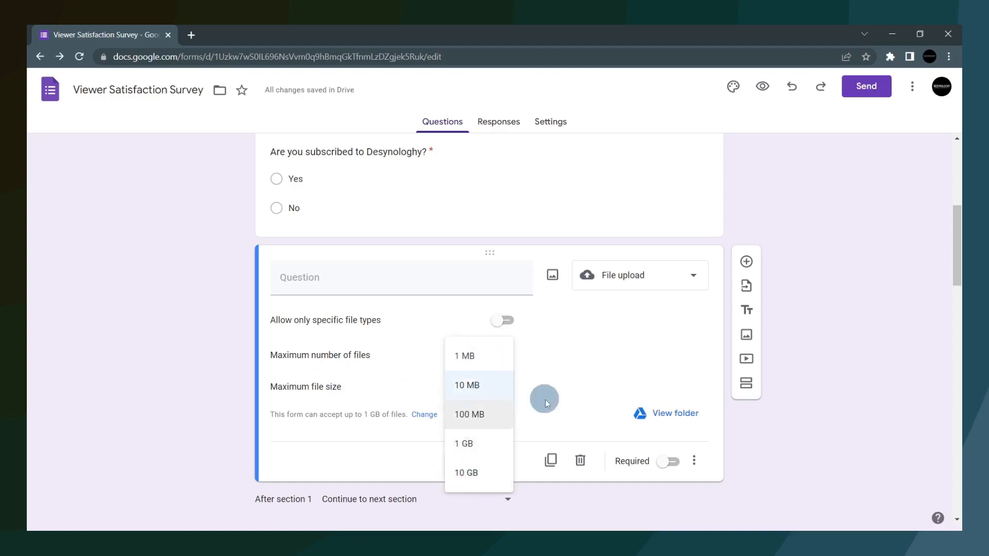
click(540, 379)
click(580, 460)
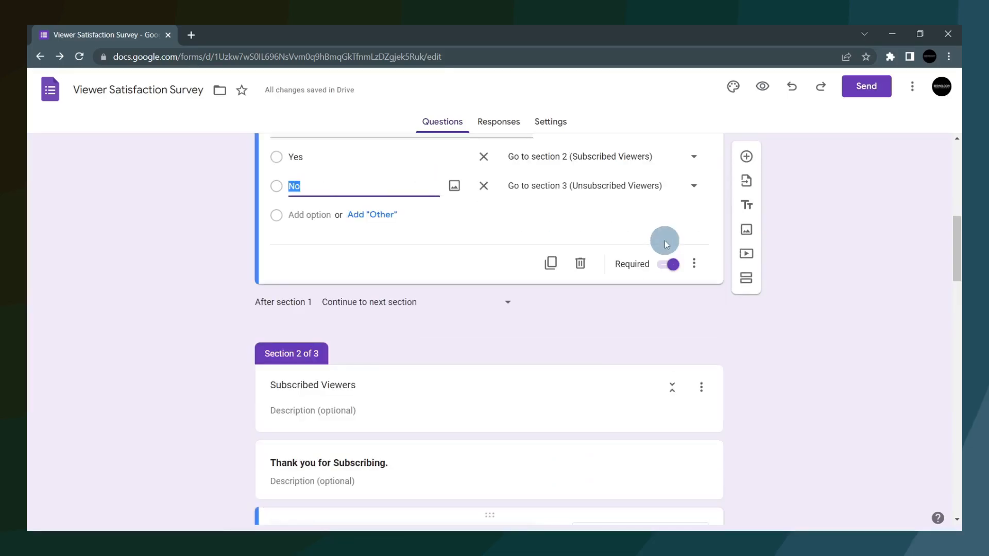
- Start inserting an image and look through the Webcam, By URL, Photos and Google Images sources
click(746, 231)
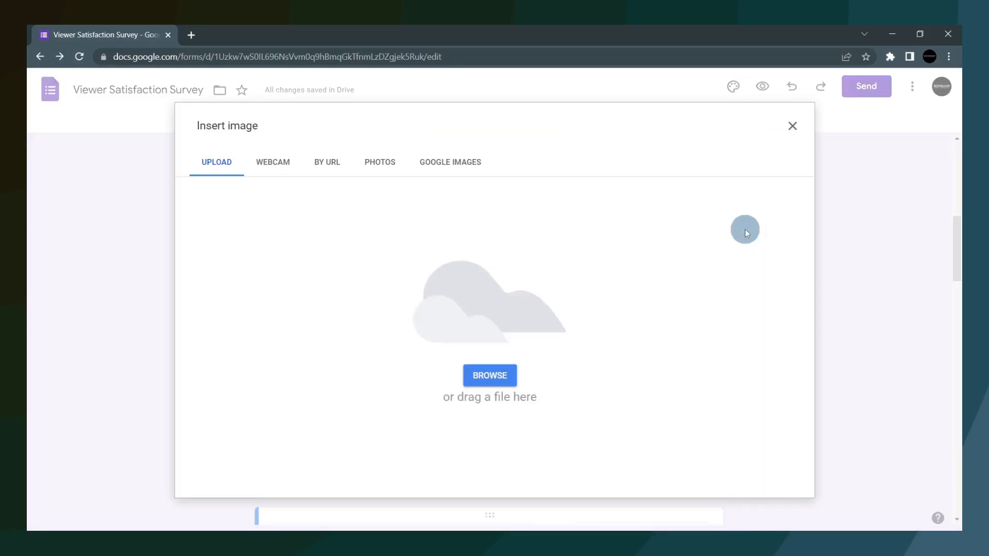
click(270, 164)
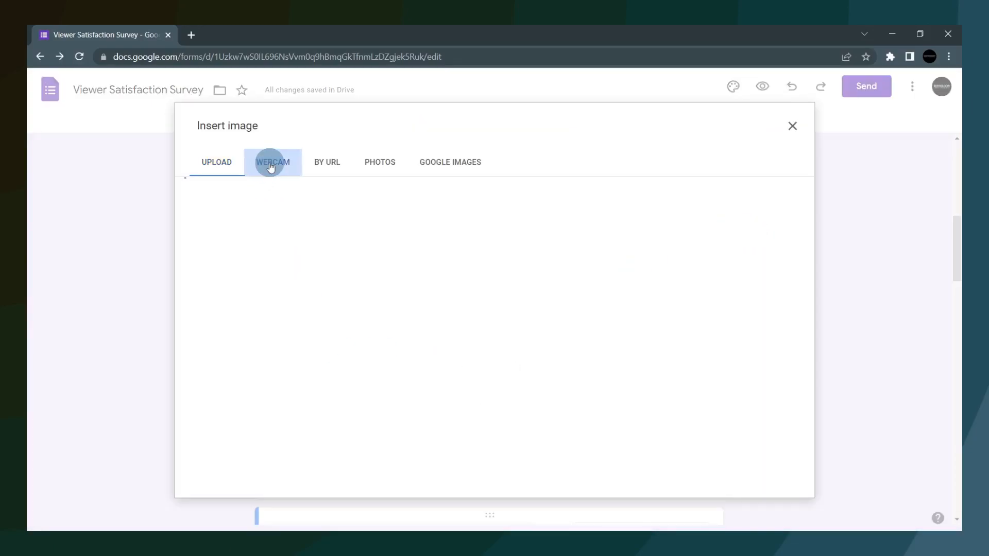
click(319, 166)
click(376, 165)
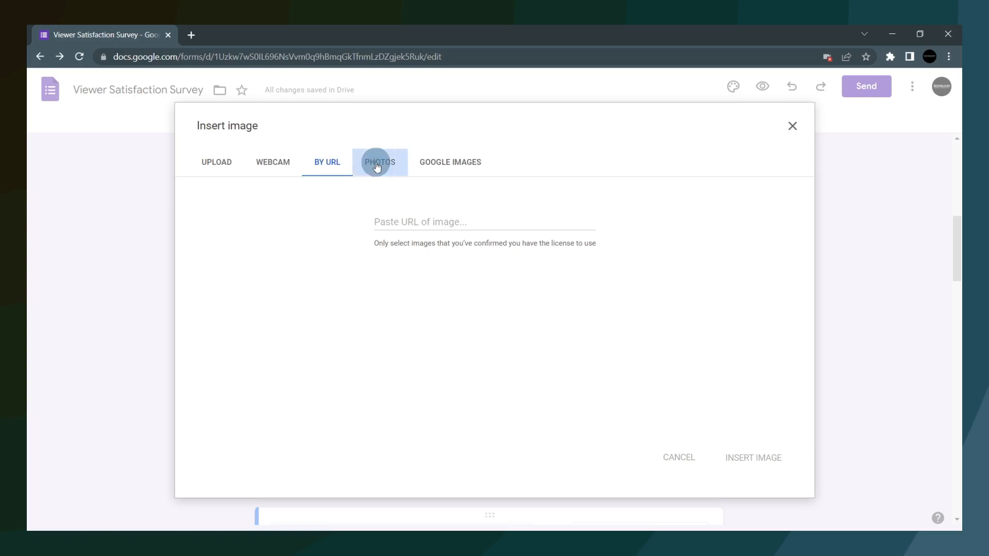
click(442, 165)
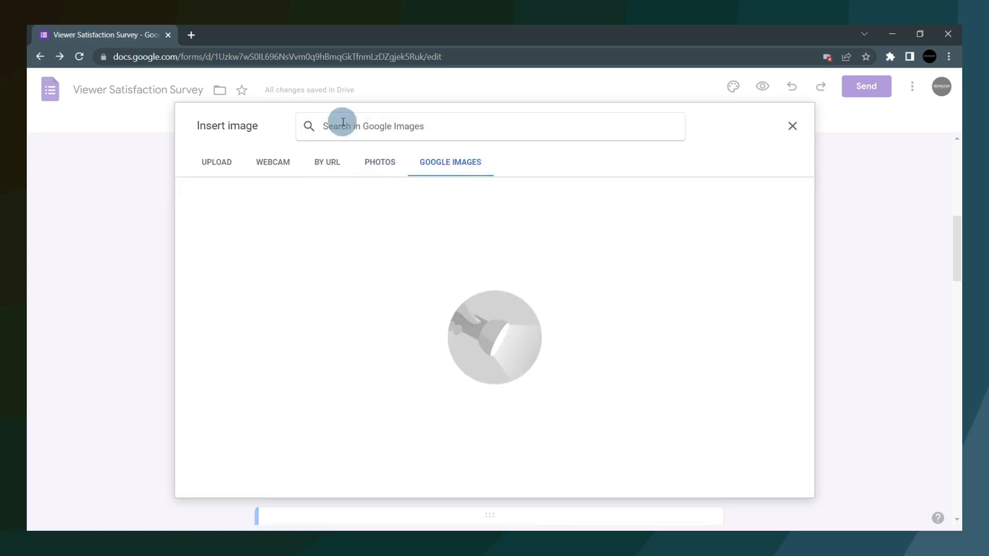
- Search Google Images for "cat" and insert the photo of the calico cat sleeping on a cat tree
text(Cat)
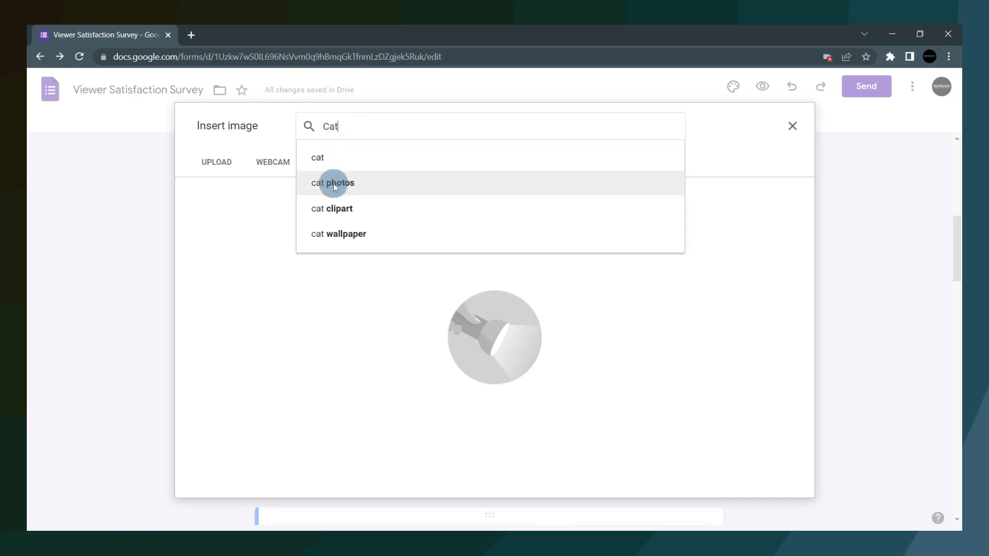
click(347, 156)
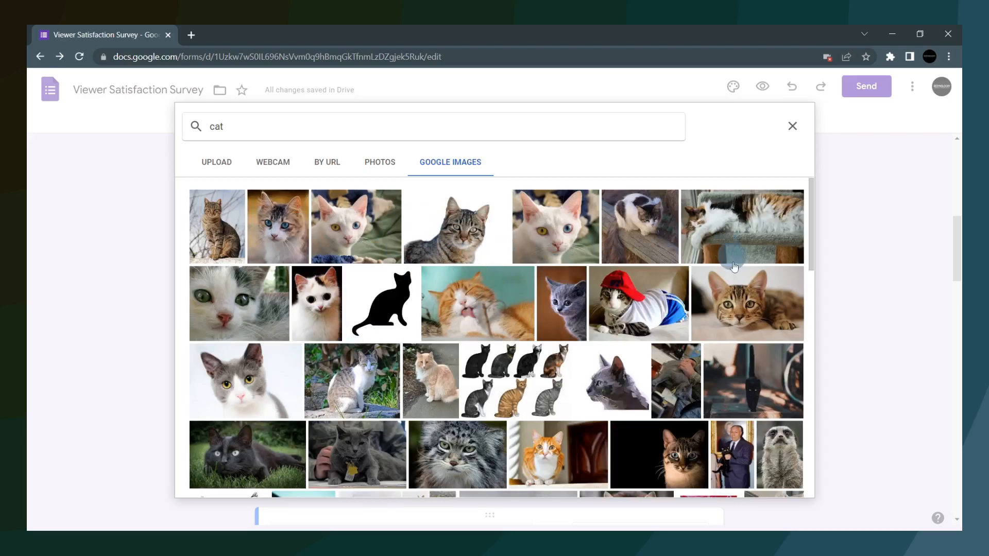
click(720, 235)
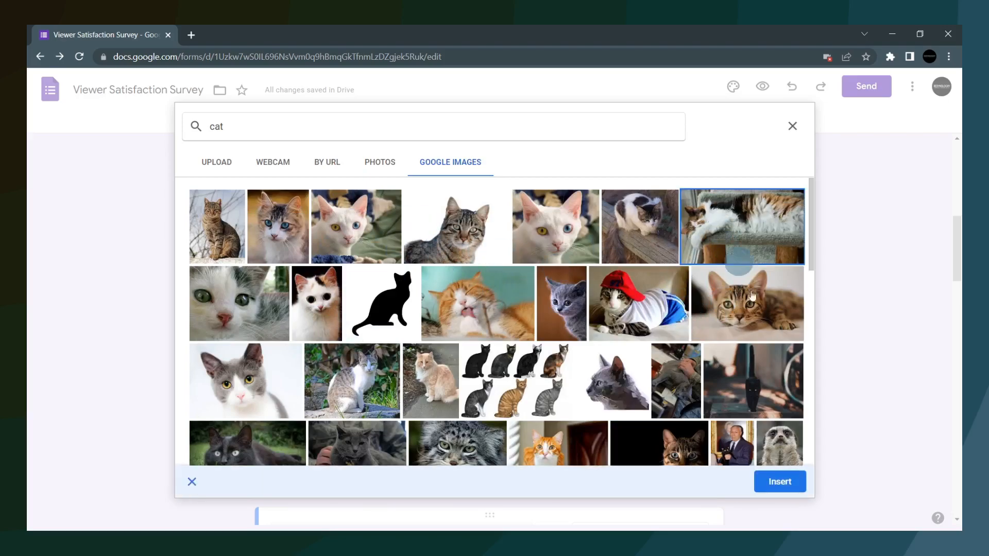
click(780, 483)
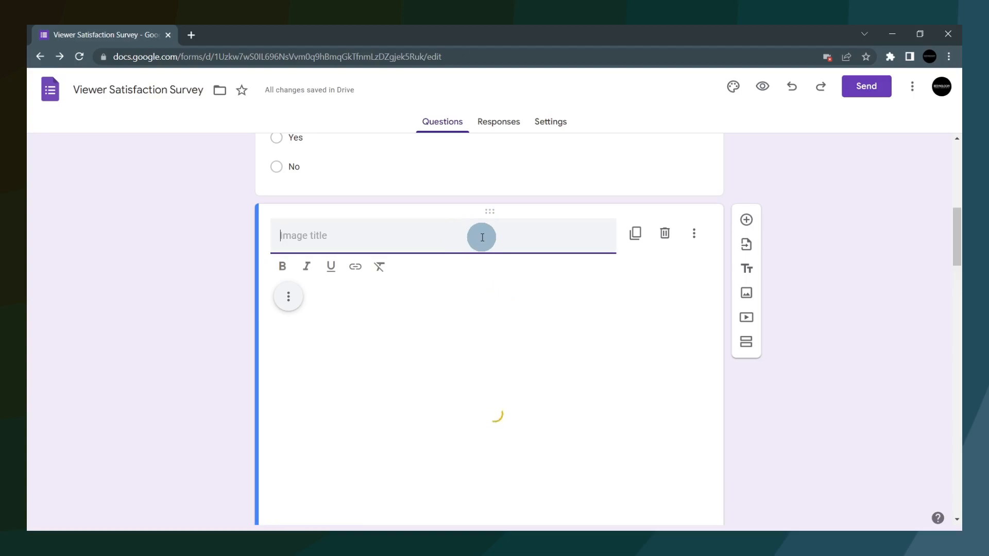
- Title the inserted image "A cat", look it over and delete the image item from the form
text(A cat)
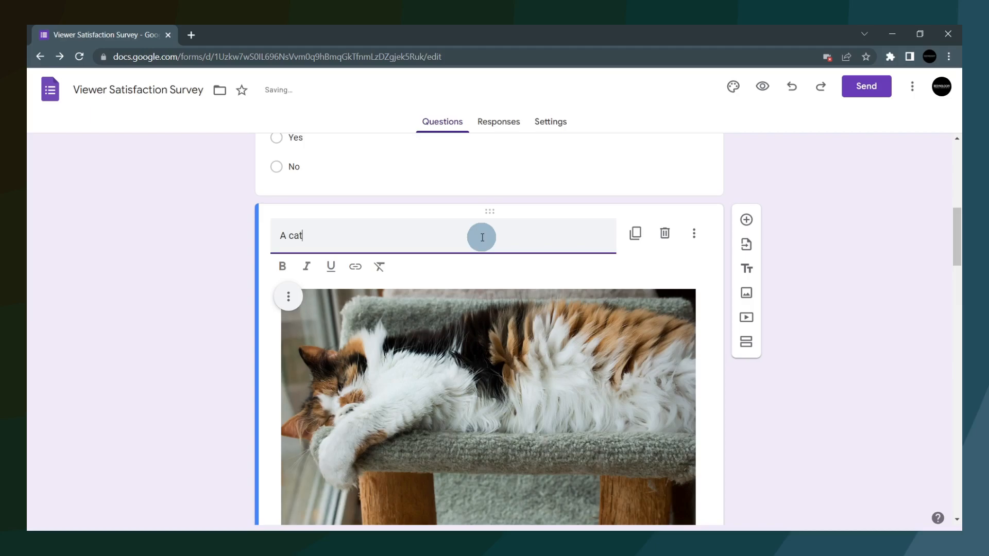
scroll(431, 303, down, 3)
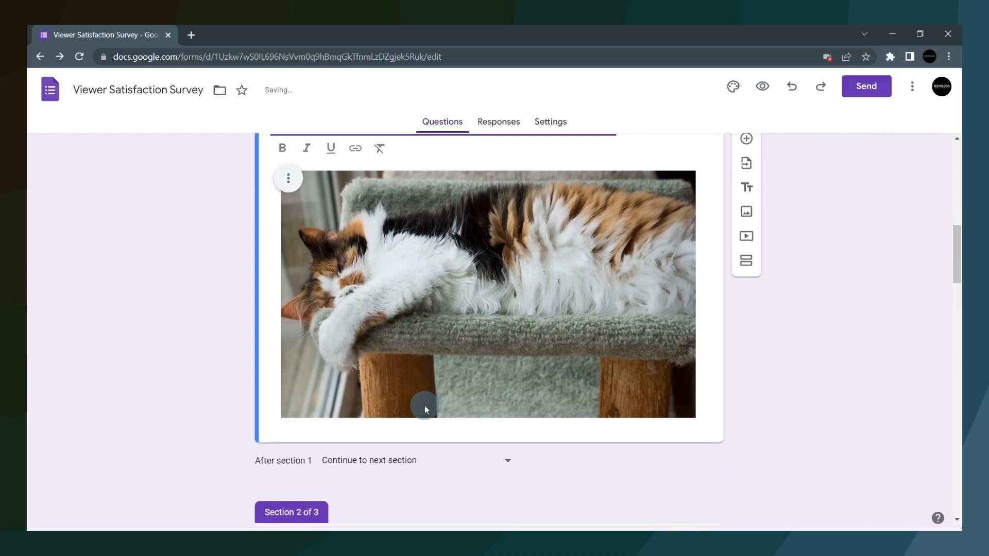
text(cat)
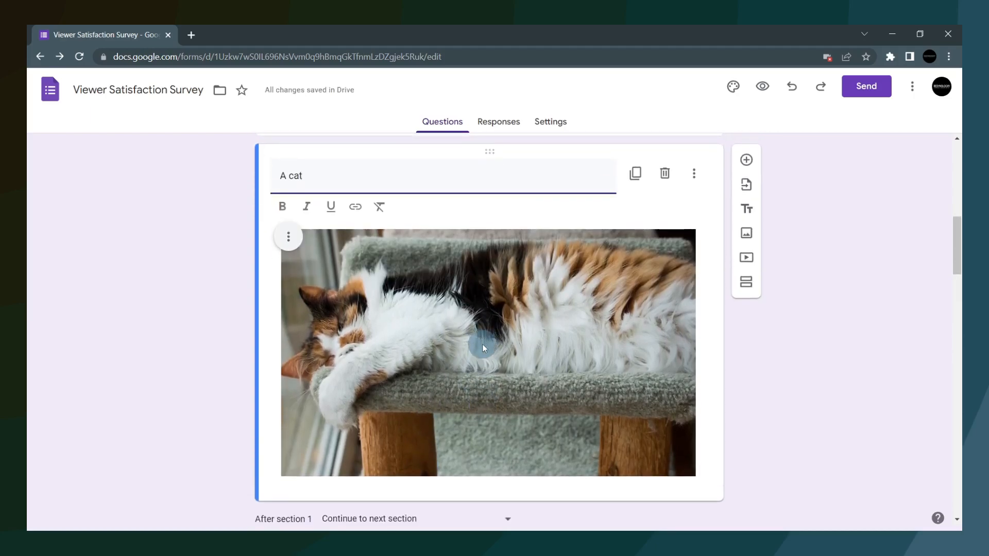
click(663, 173)
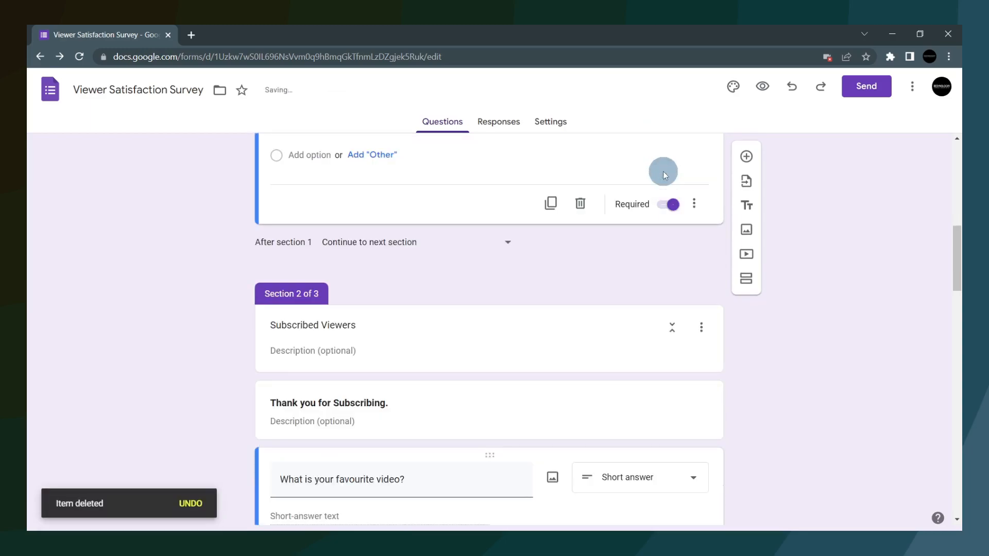
click(747, 255)
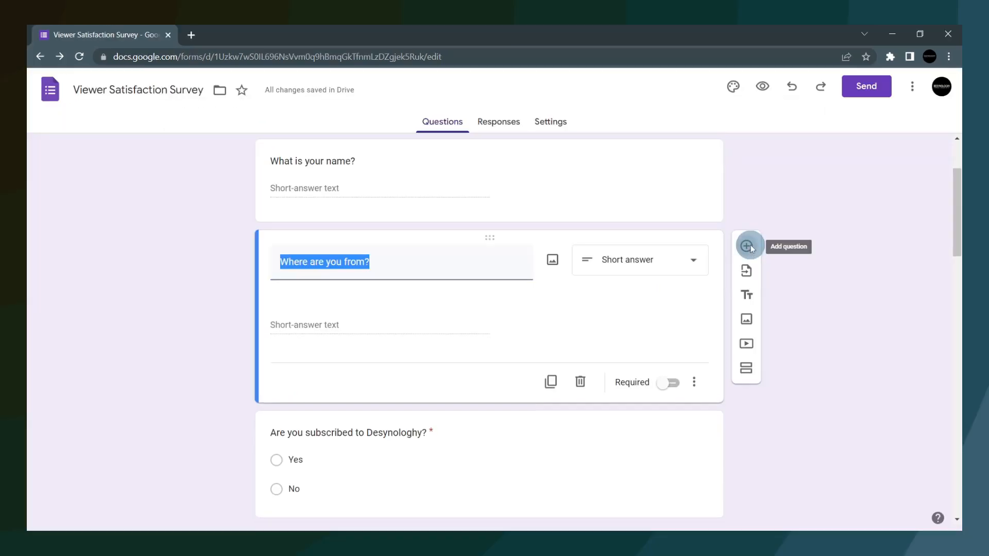
- Add a required short-answer question "How old are you?" after "Where are you from?"
click(749, 245)
text(How old )
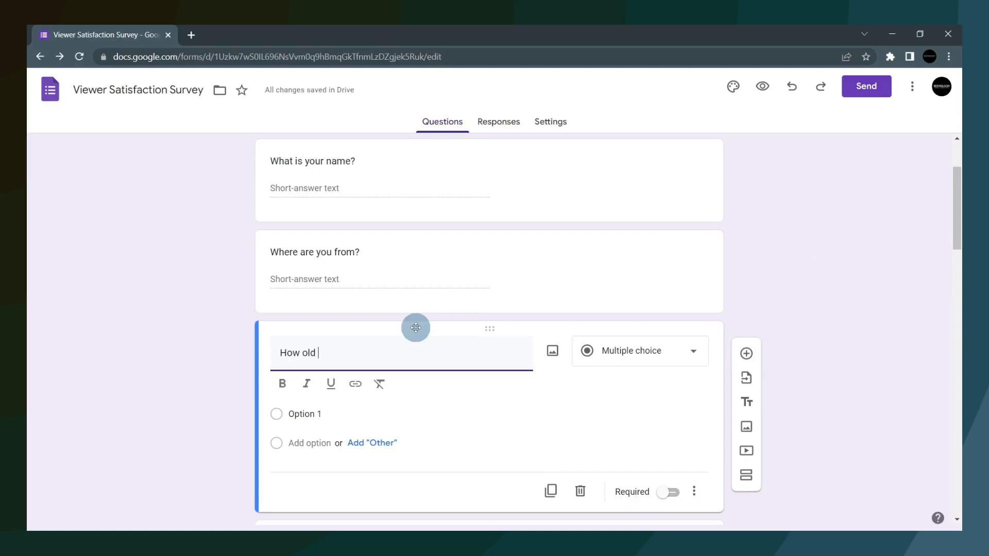
text(are you)
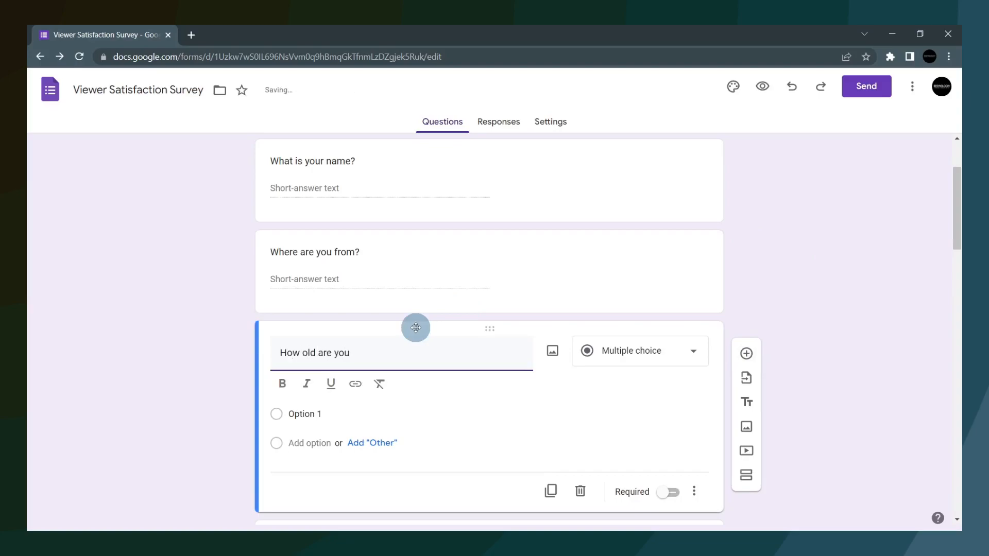
text(?)
click(586, 342)
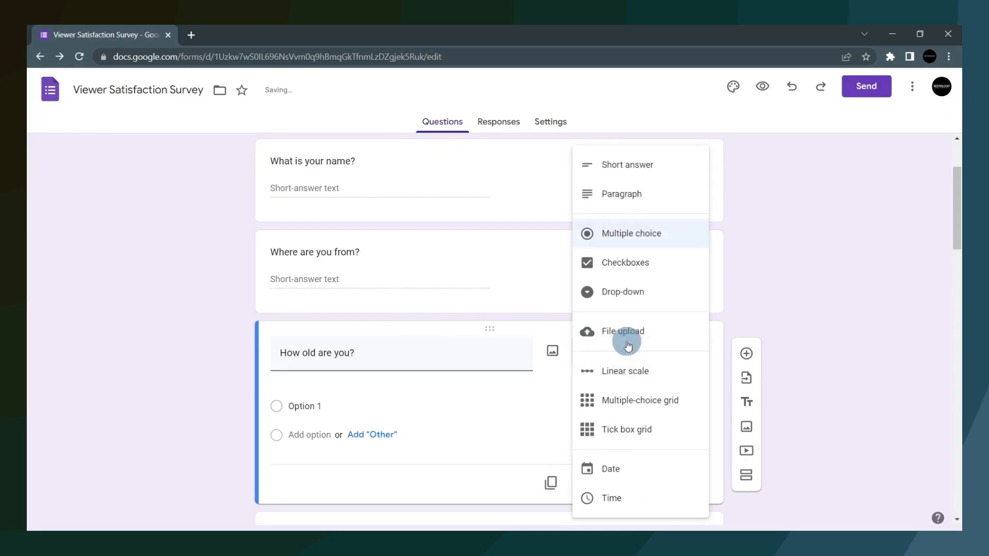
click(643, 179)
click(667, 447)
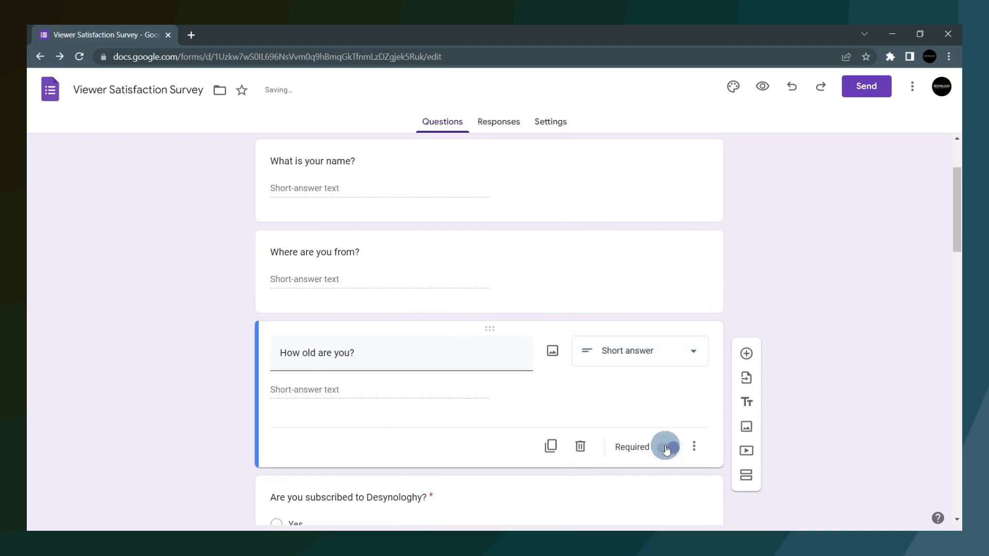
- Add a multiple-choice question "How did you find us" below the Rate us scale in the Subscribed Viewers section
scroll(852, 446, down, 15)
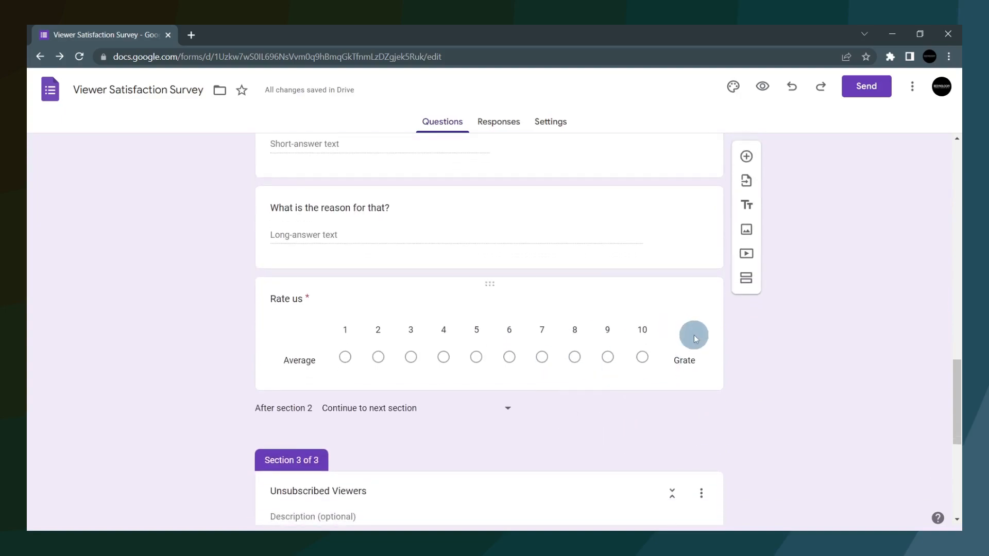
click(693, 335)
click(746, 230)
click(402, 367)
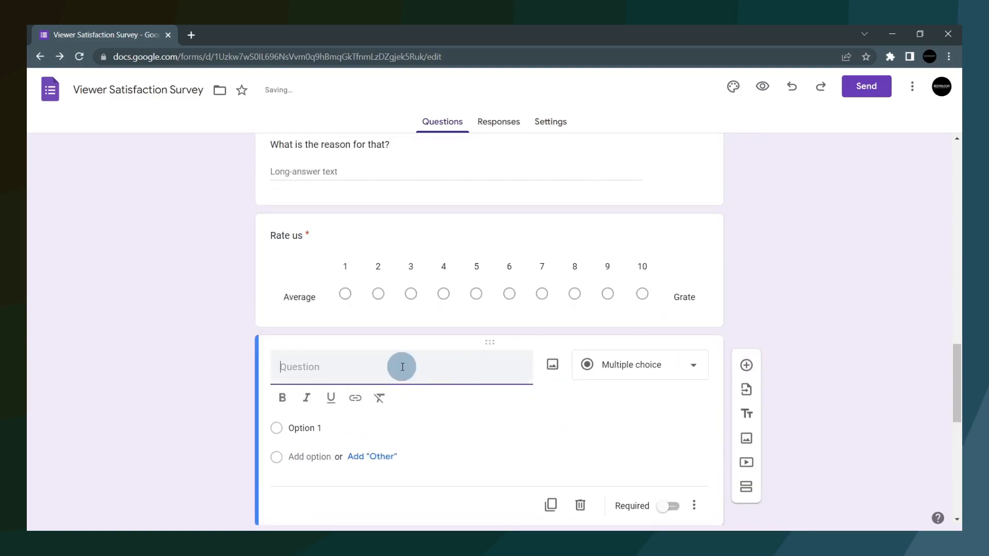
text(How did you find us)
- Enter the options "Youtube Search" and "Youtube suggession" for the "How did you find us" question
click(324, 428)
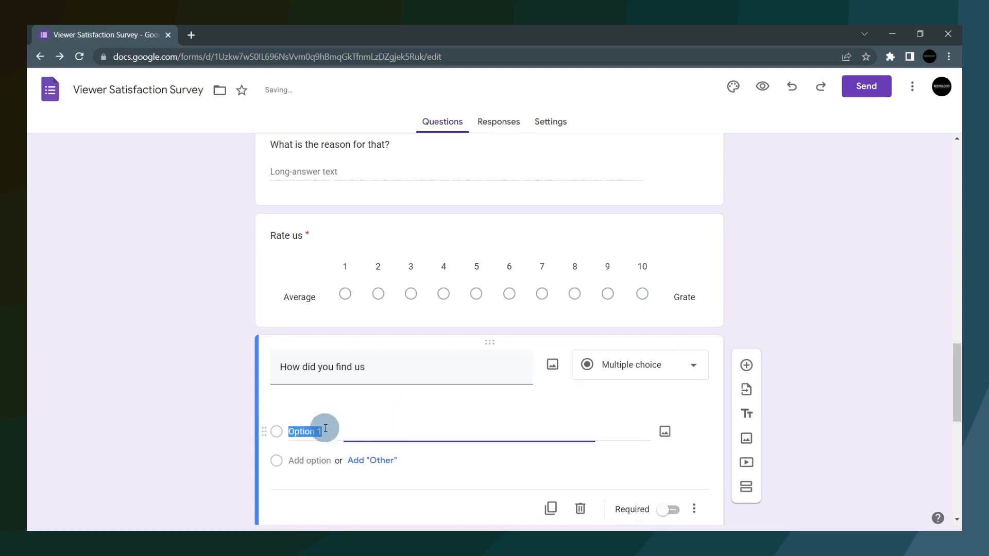
text(Youtube Search)
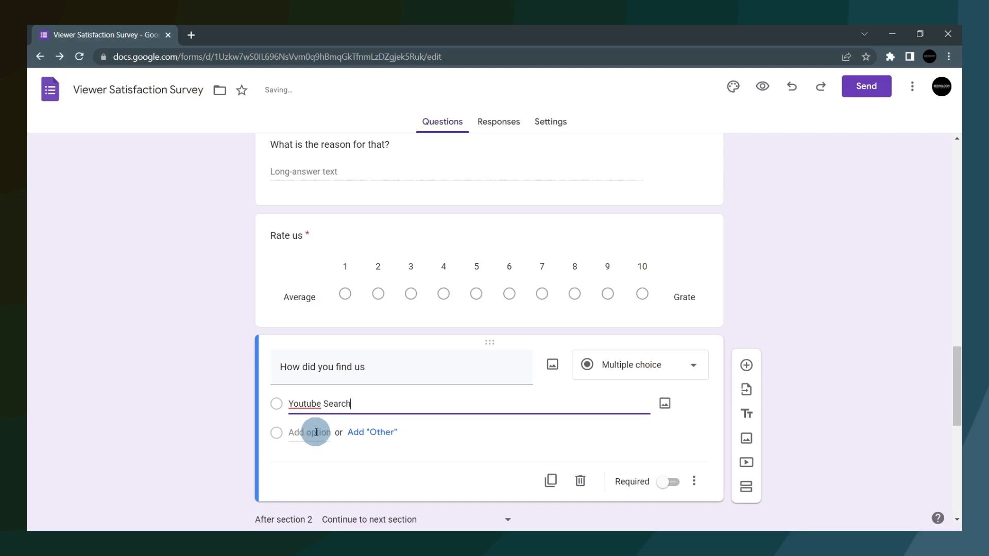
click(316, 432)
text(Youtube suggession)
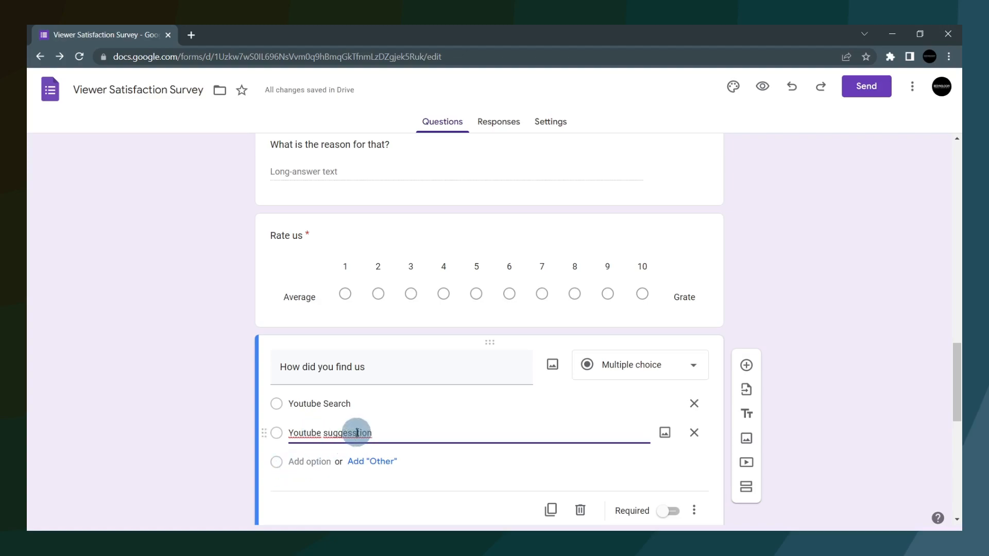
- Add "Web Browser" as the third option of the "How did you find us" question
click(315, 462)
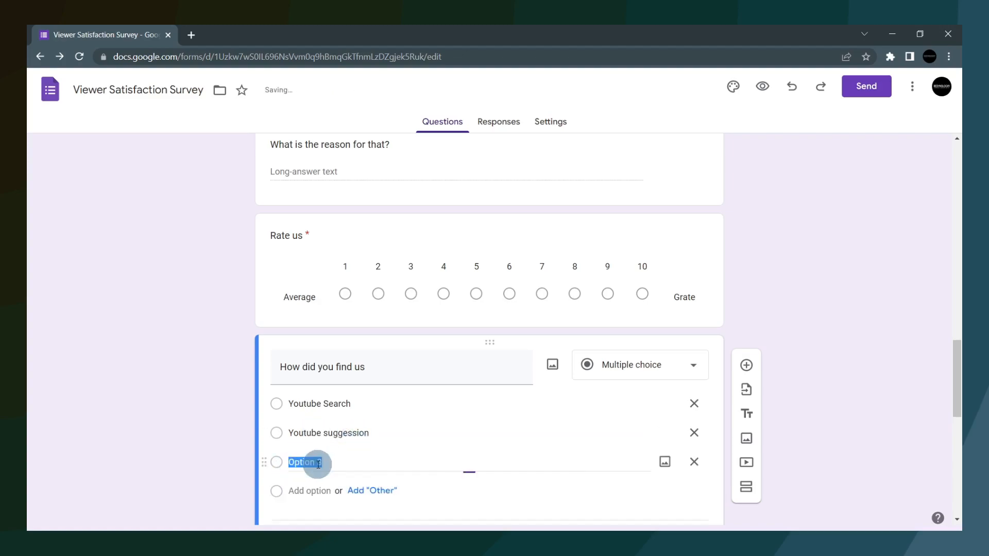
text(We)
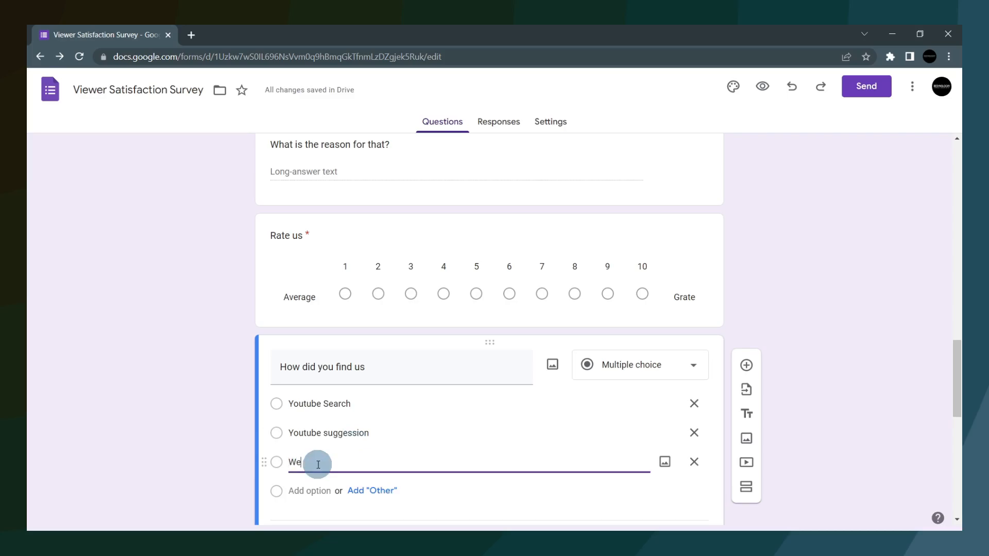
text(b Browser)
scroll(386, 423, down, 5)
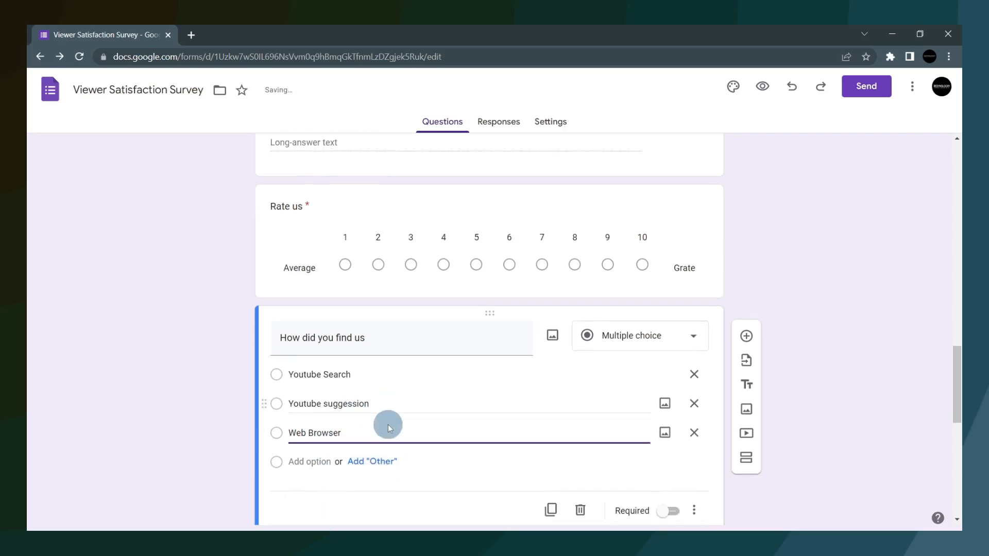
scroll(571, 456, down, 2)
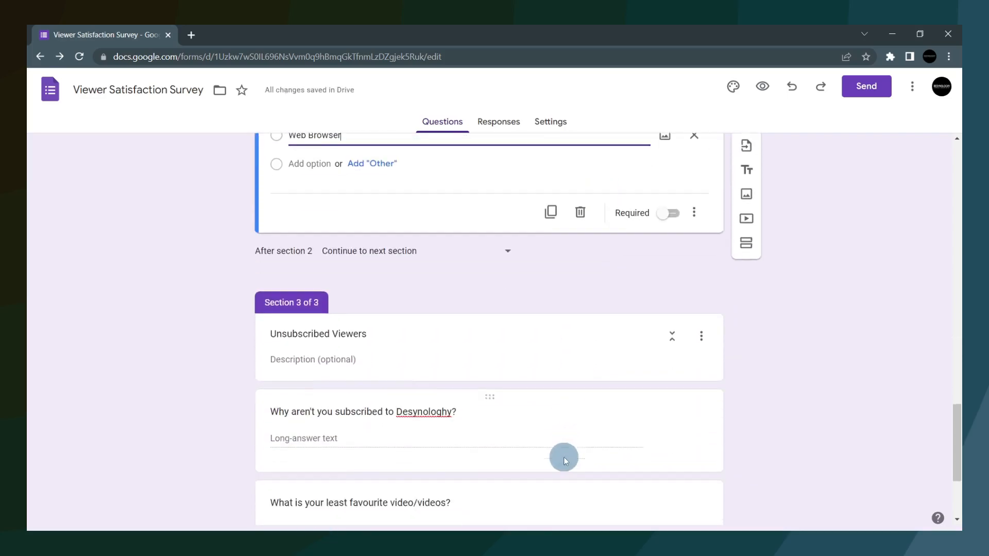
scroll(563, 457, up, 3)
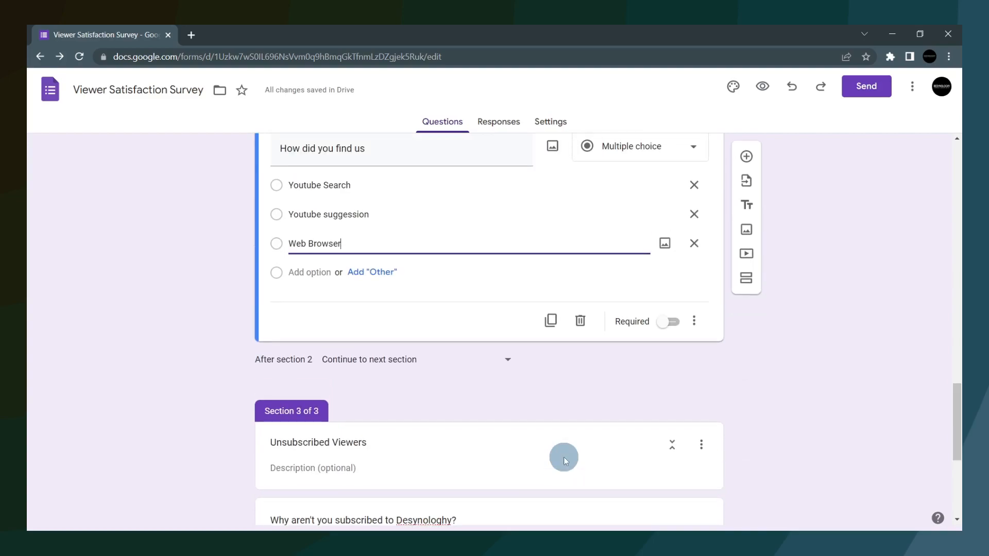
scroll(706, 254, up, 3)
- Add a paragraph question "What do you want to see next through Desynologhy?" directly after the Rate us scale
click(701, 193)
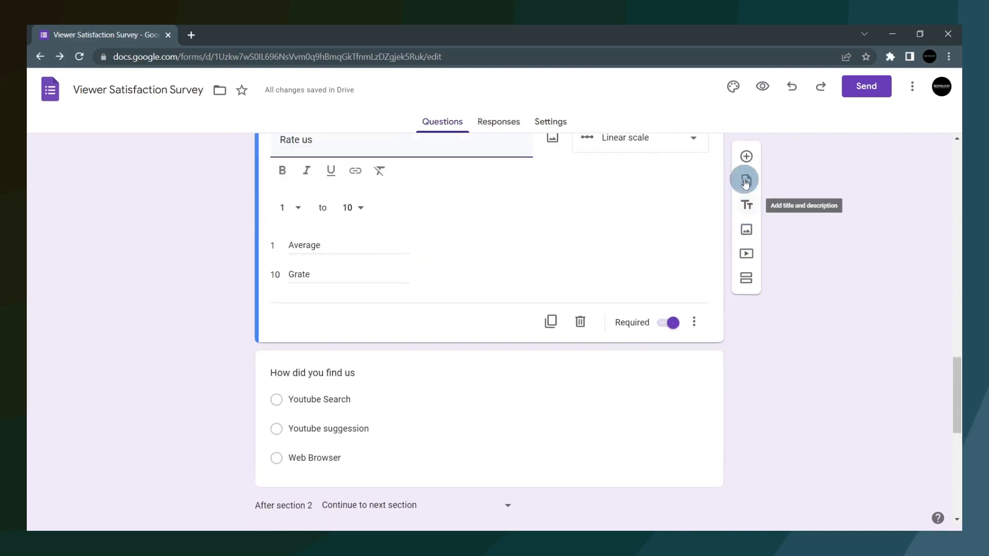
click(746, 157)
text(What )
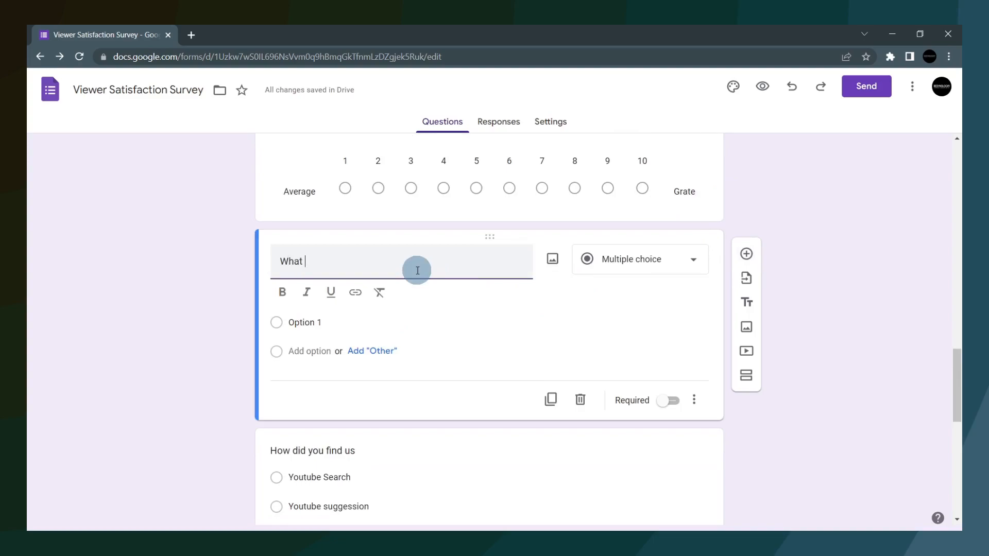
text(do you want to)
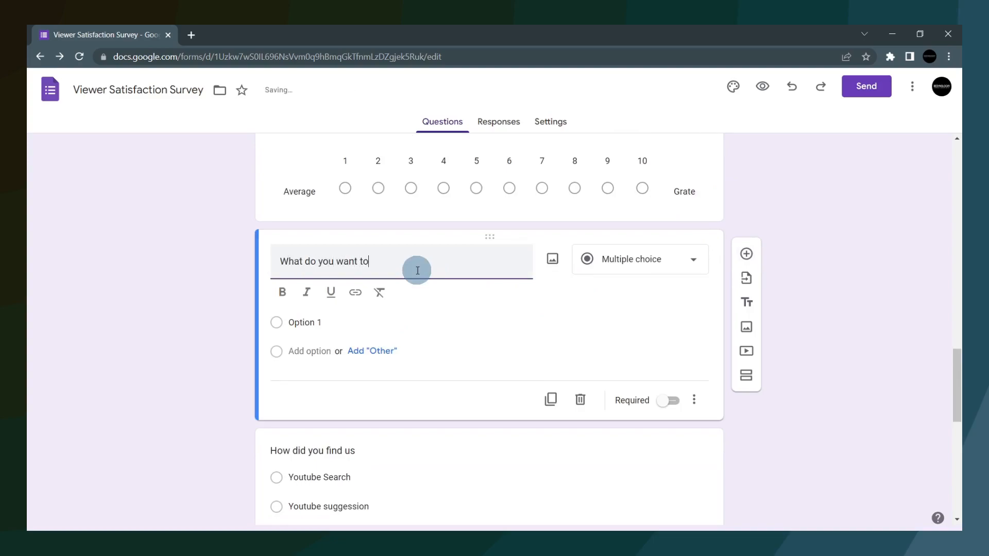
text( see next through desynologhy)
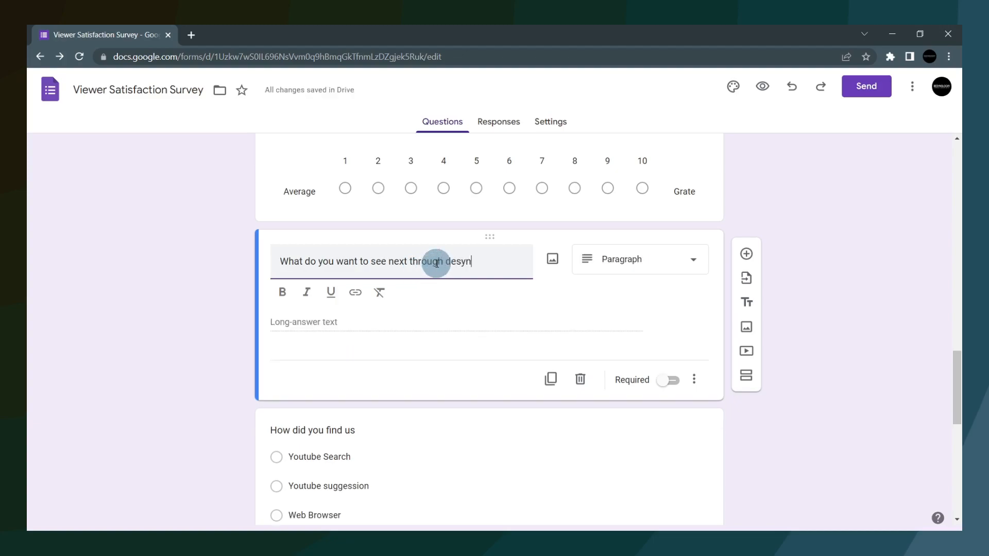
text(D)
click(512, 264)
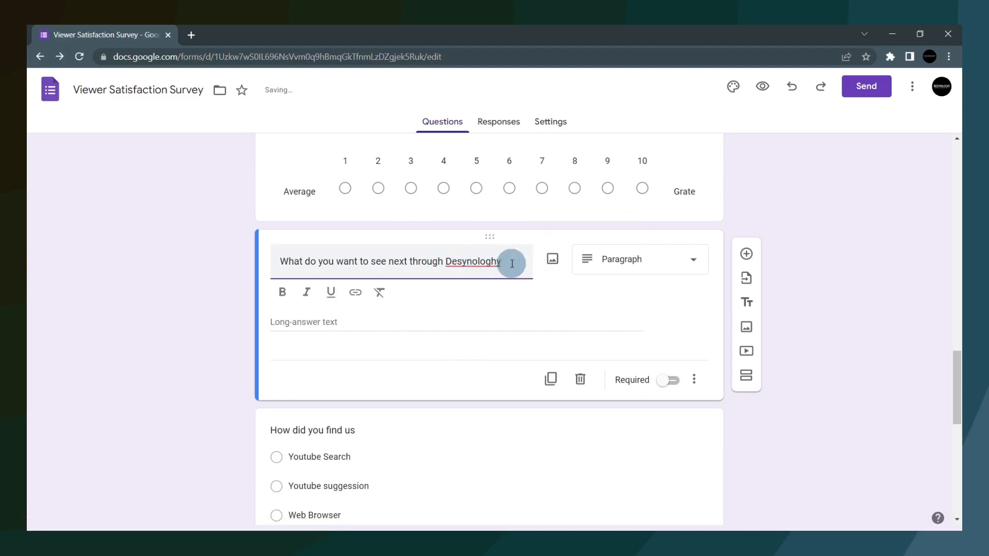
- Add a question mark to the end of the "How did you find us" question title
click(382, 432)
click(408, 389)
text(?)
- Add a paragraph question "If you were me how you improve my channel?" after "How did you find us?" in the Subscribed Viewers section
scroll(521, 311, up, 5)
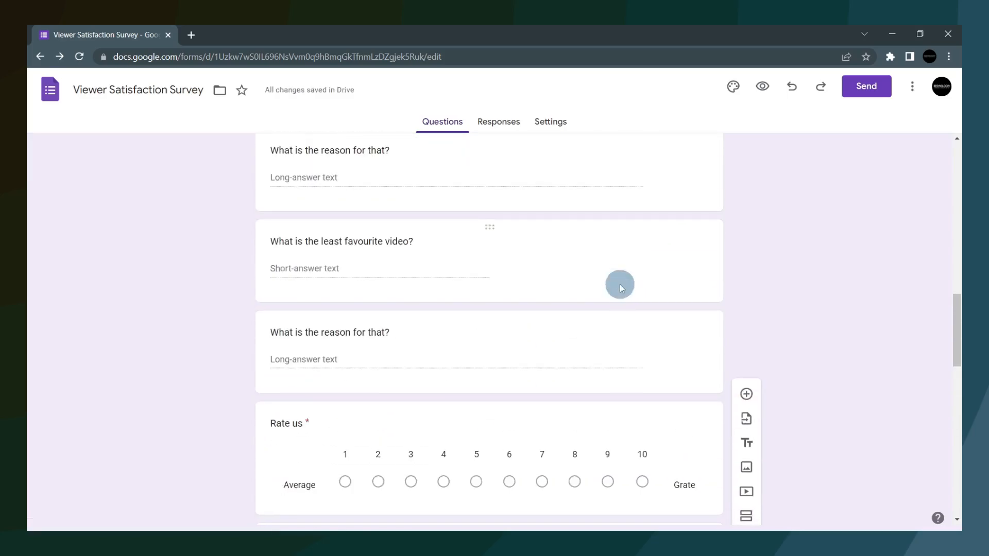
scroll(620, 309, down, 5)
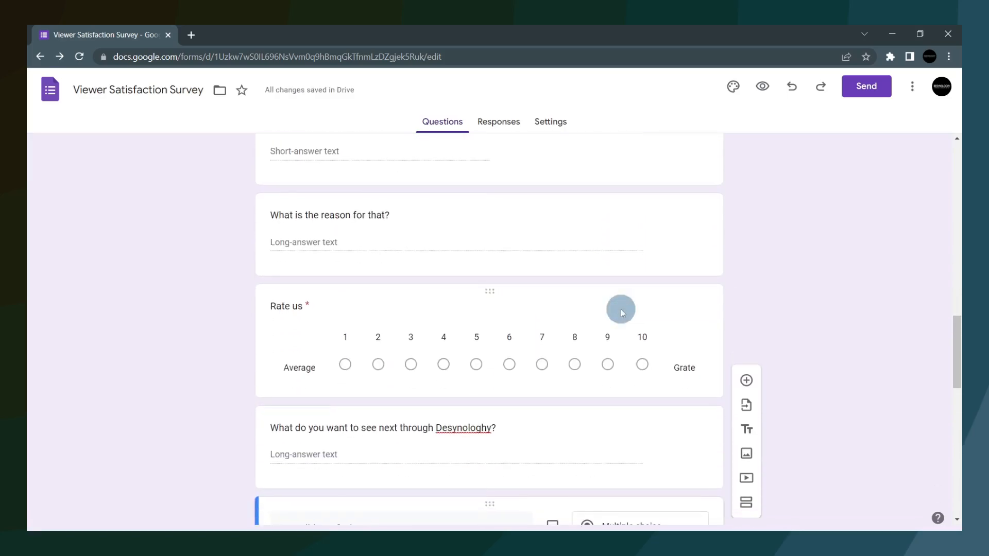
scroll(604, 318, down, 5)
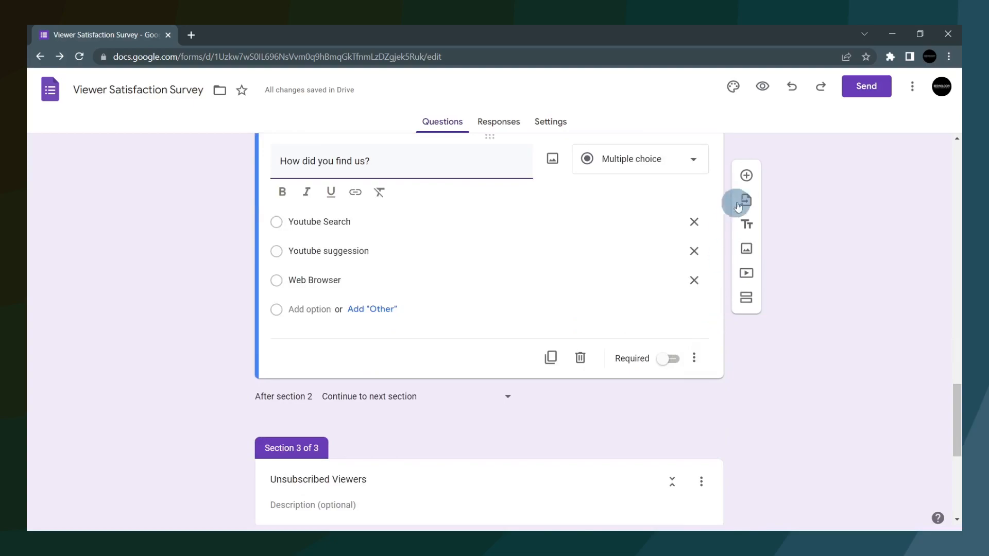
click(749, 170)
text(If you w)
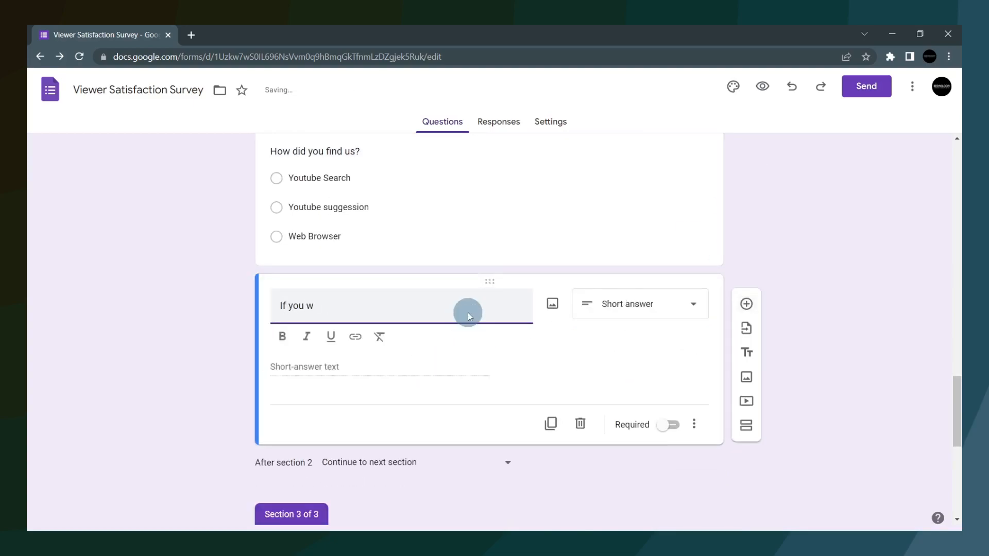
text(ere me how)
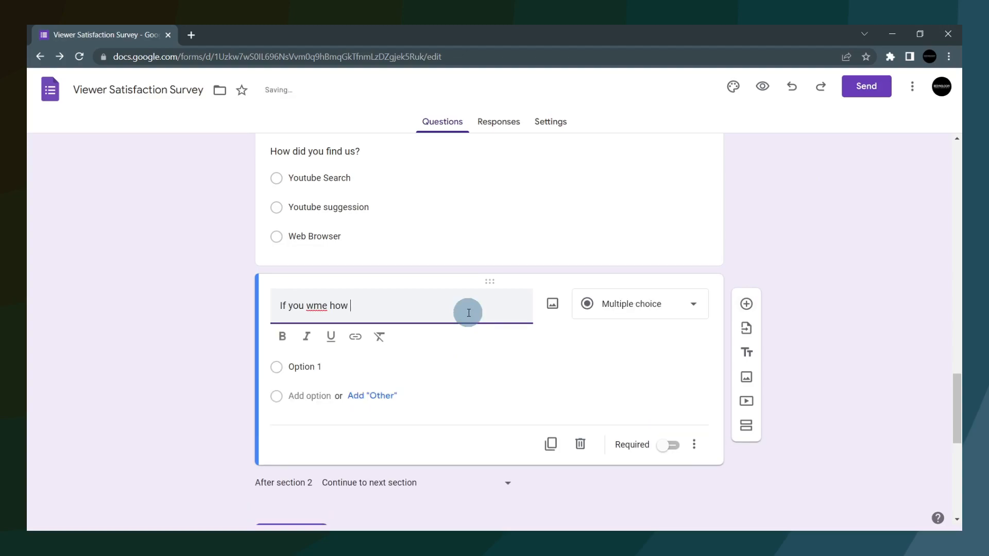
click(313, 308)
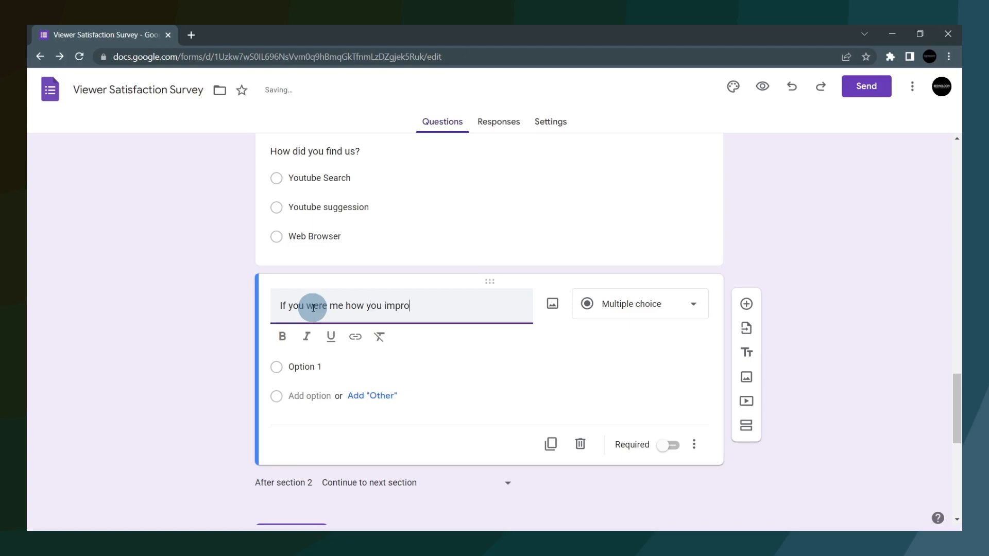
text(channel?)
click(549, 431)
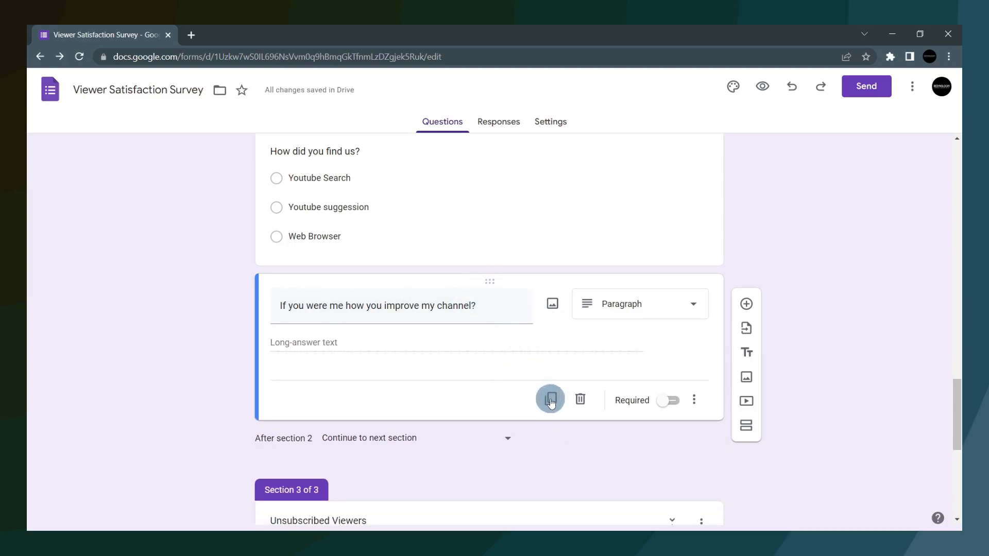
- Duplicate the "If you were me how you improve my channel?" question and move the copy to the end of the Unsubscribed Viewers section
scroll(550, 401, down, 1)
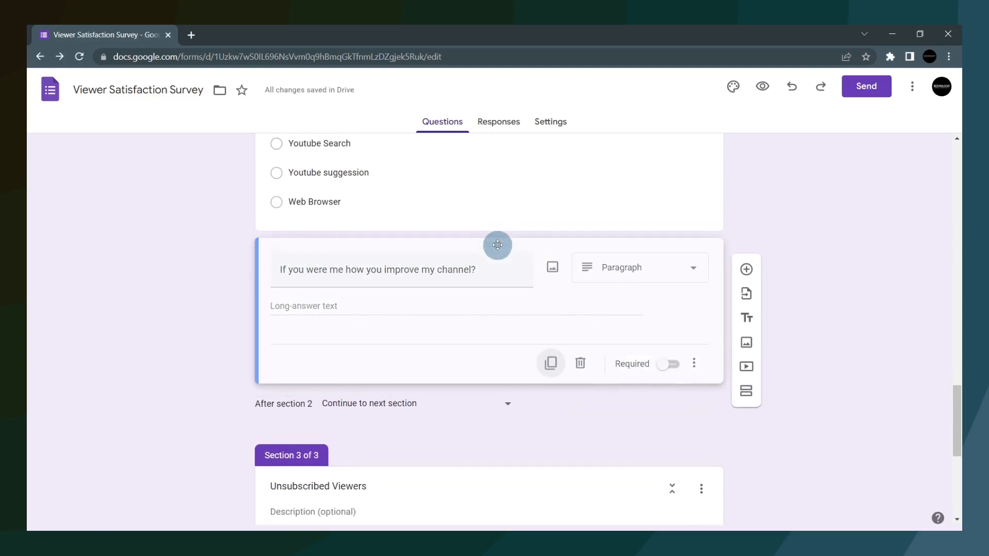
click(550, 371)
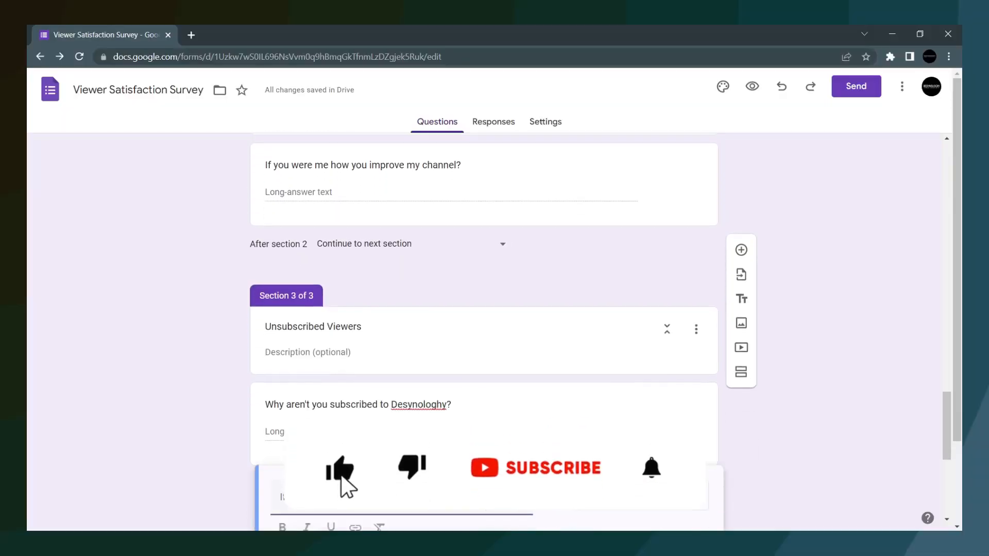
drag(459, 452, 458, 390)
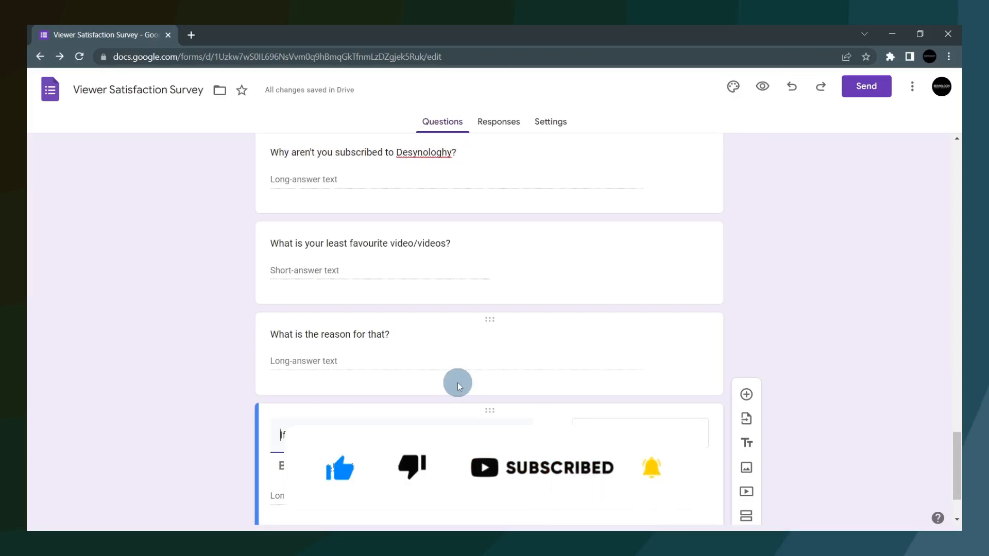
- Add a title and description block at the end of the form and delete the stray blank question above it
scroll(457, 384, up, 20)
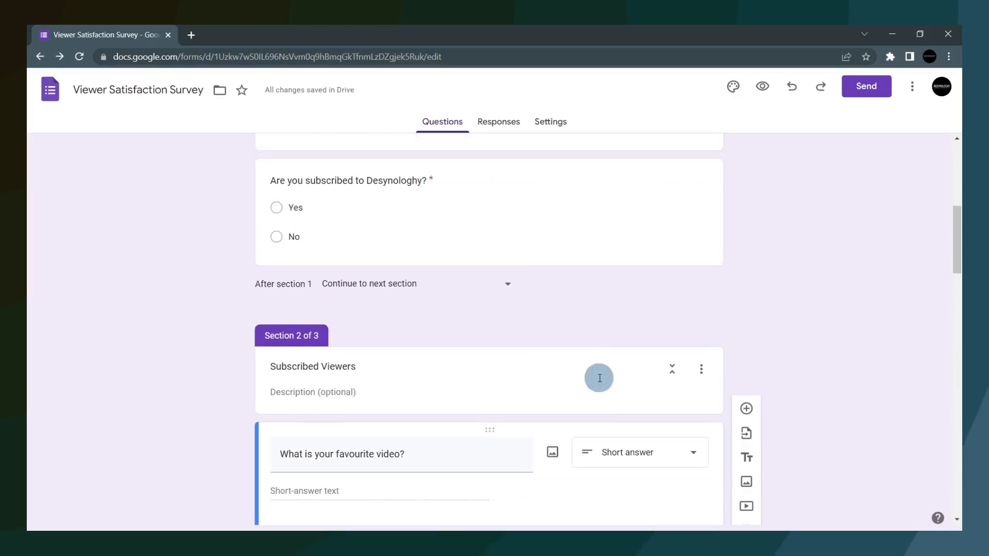
click(746, 393)
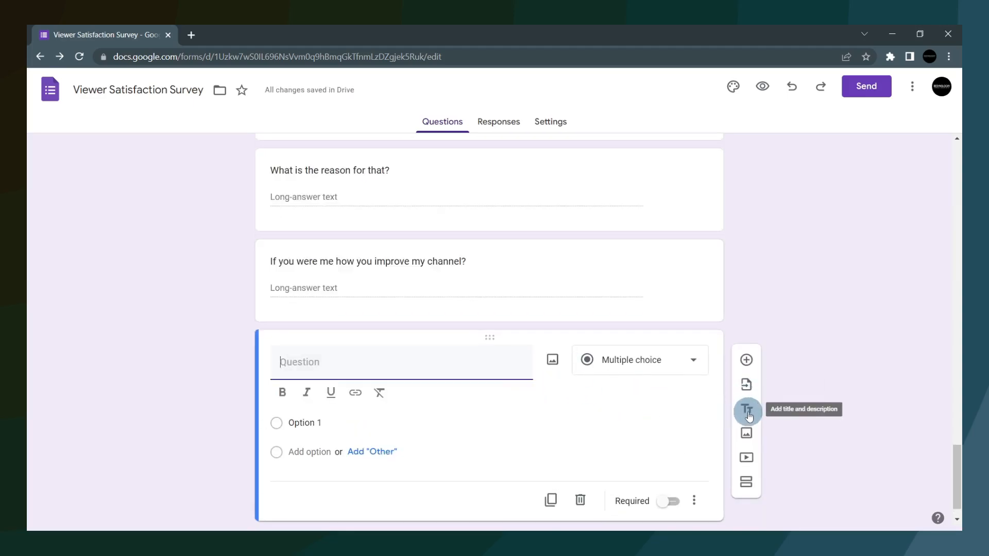
click(748, 412)
click(521, 325)
click(580, 470)
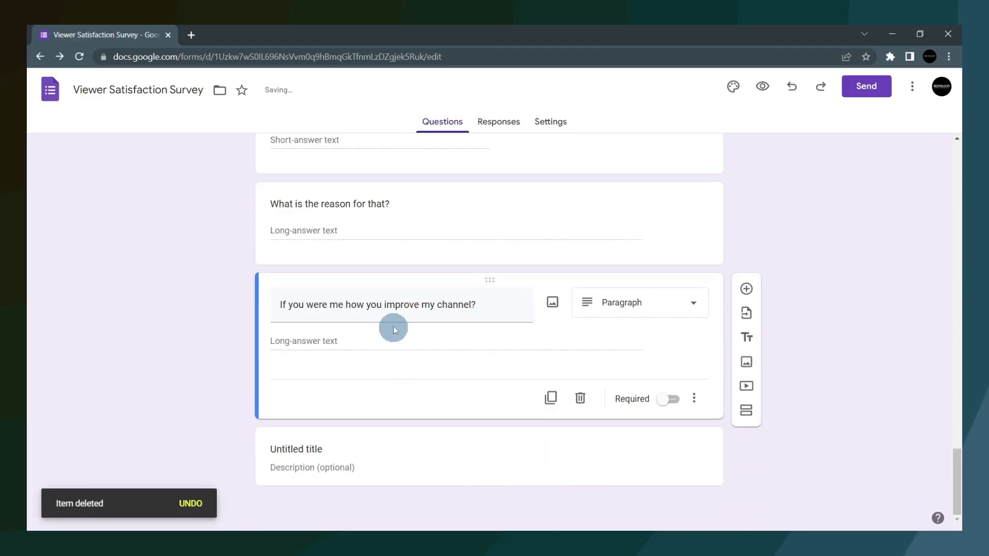
- Title the new block "Thank you for Subscribing." and make the text bold
click(393, 451)
text(Th)
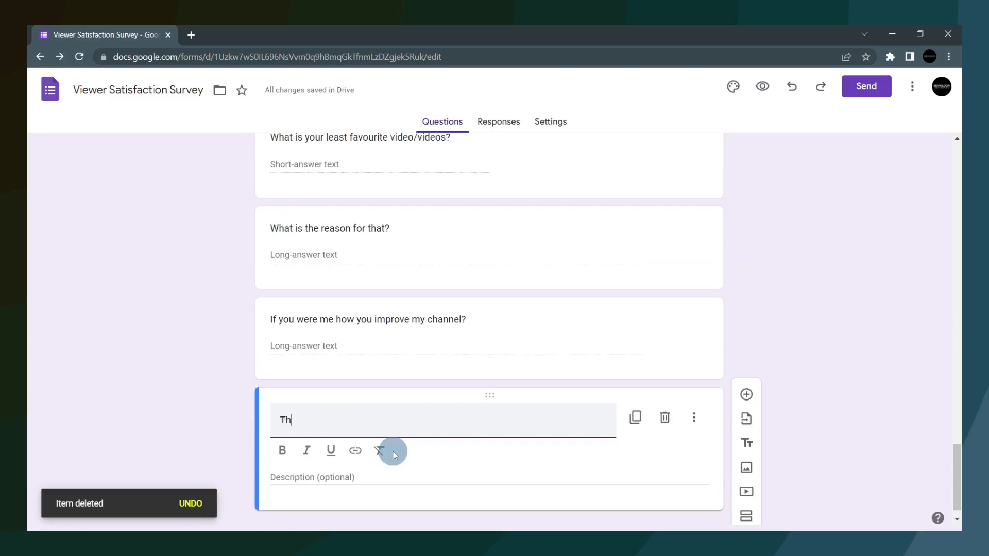
text(ank you for Su)
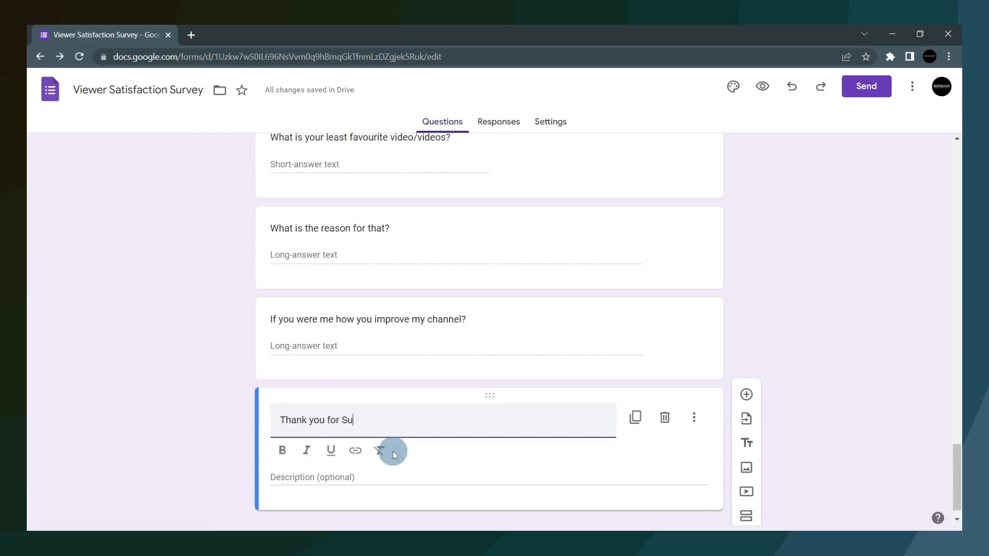
text(bscribing.)
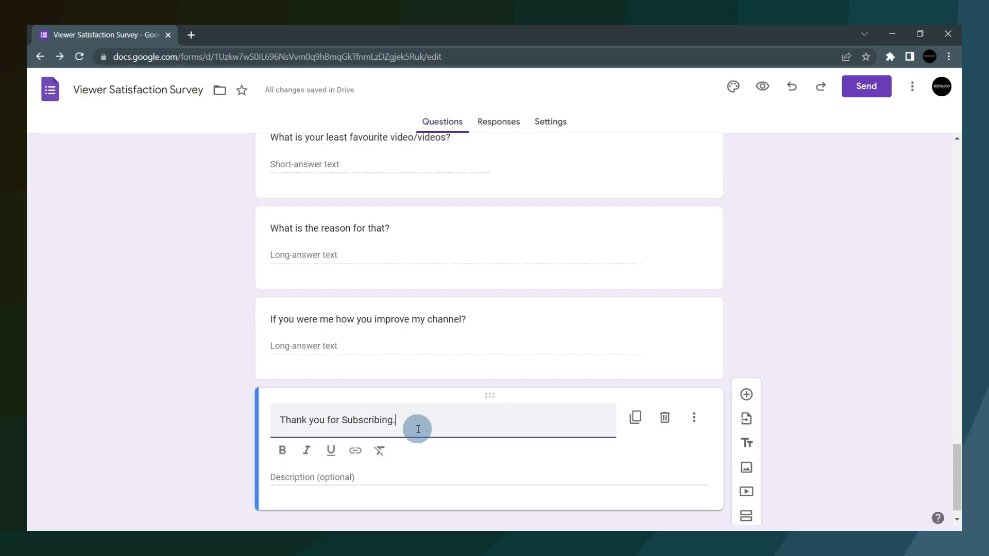
drag(418, 429, 283, 441)
click(282, 450)
- Move the "Thank you for Subscribing." block up from the end of the form, above the "Why aren't you subscribed to Desynologhy?" question
drag(490, 395, 459, 289)
scroll(455, 379, down, 2)
scroll(455, 379, up, 5)
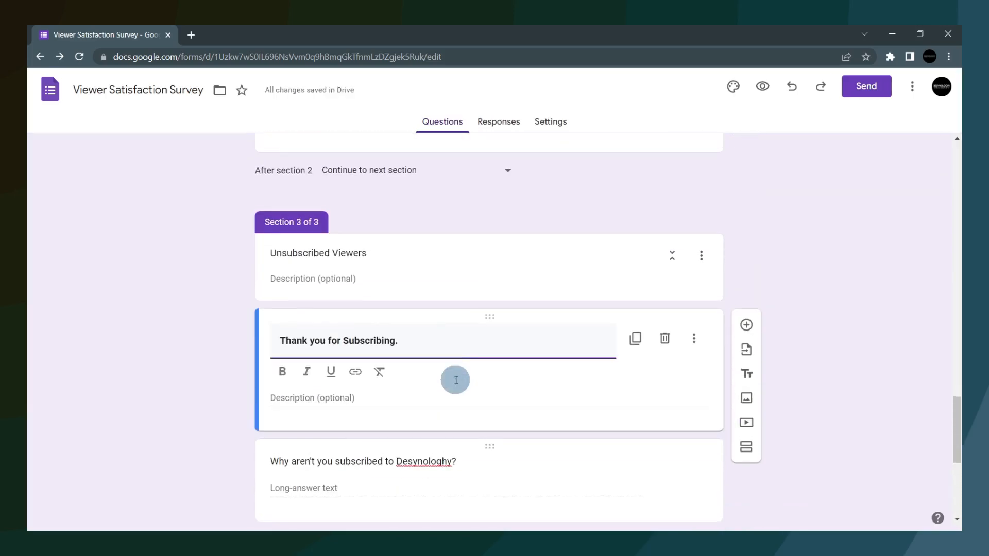
drag(484, 329, 470, 410)
scroll(371, 410, down, 20)
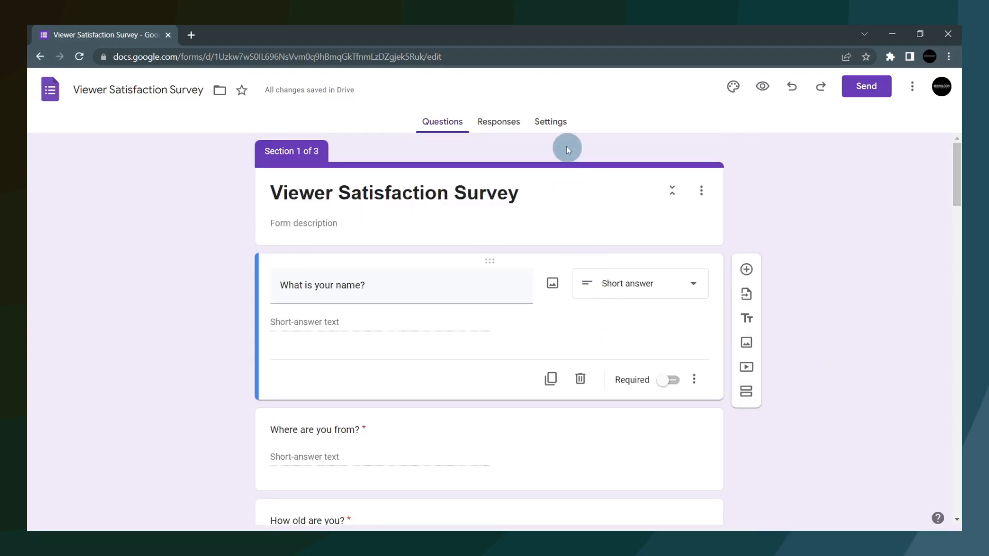
- Turn the form into a quiz in its settings and return to the questions
click(556, 128)
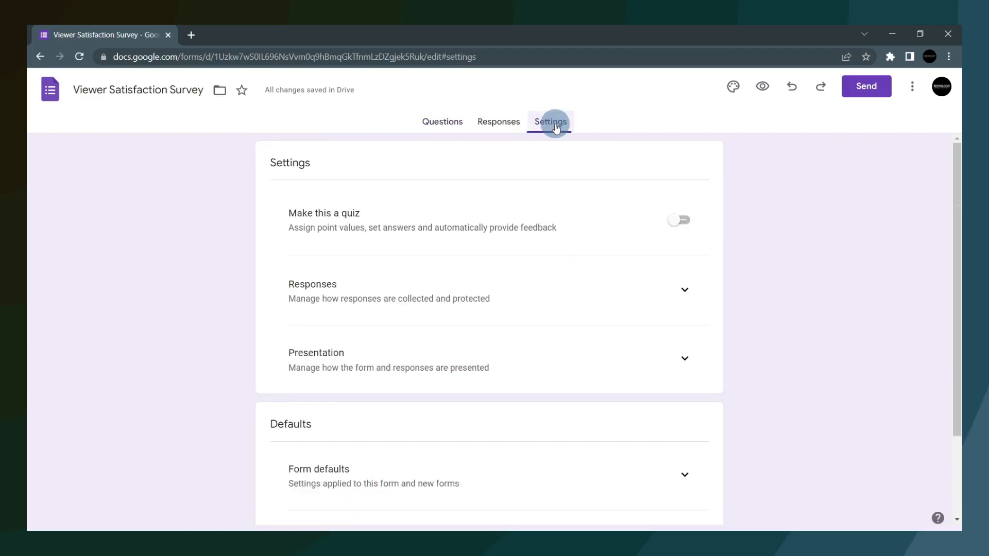
click(684, 222)
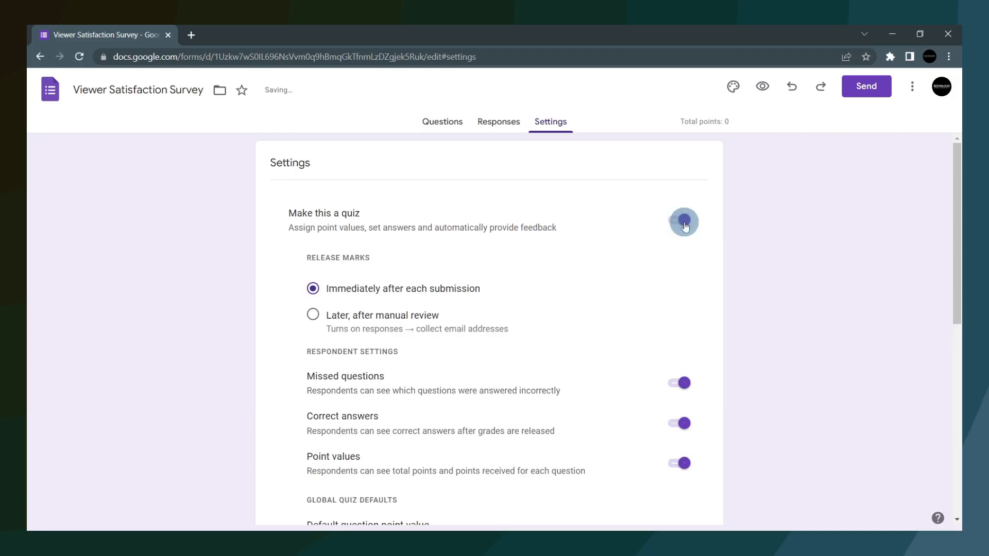
click(430, 124)
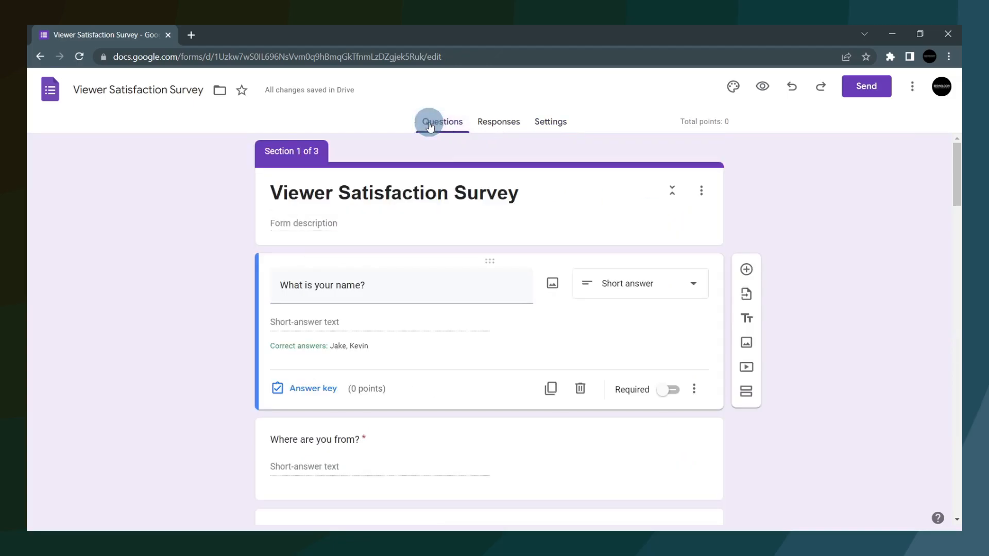
- Add a sample name as the correct answer for "What is your name?" and mark all other answers as incorrect
click(328, 392)
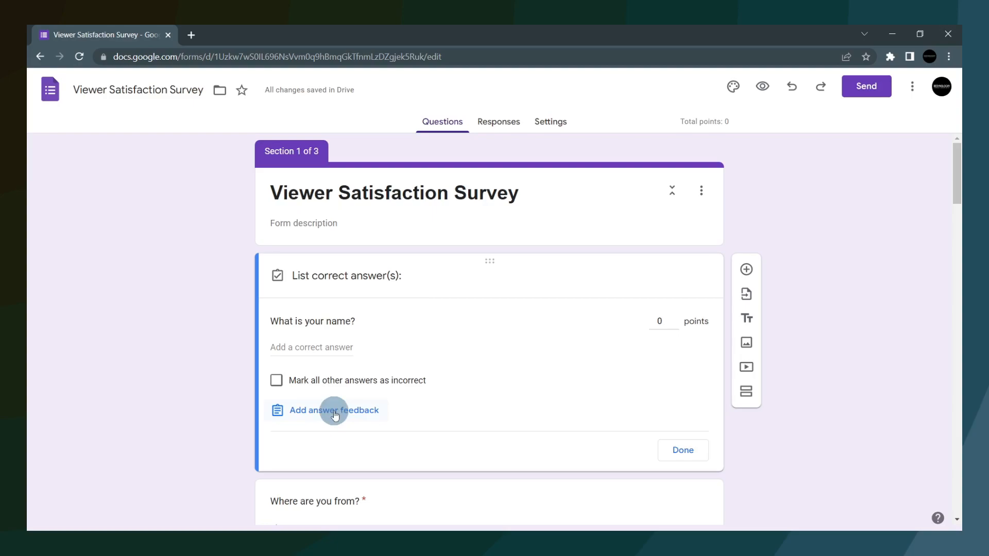
click(311, 341)
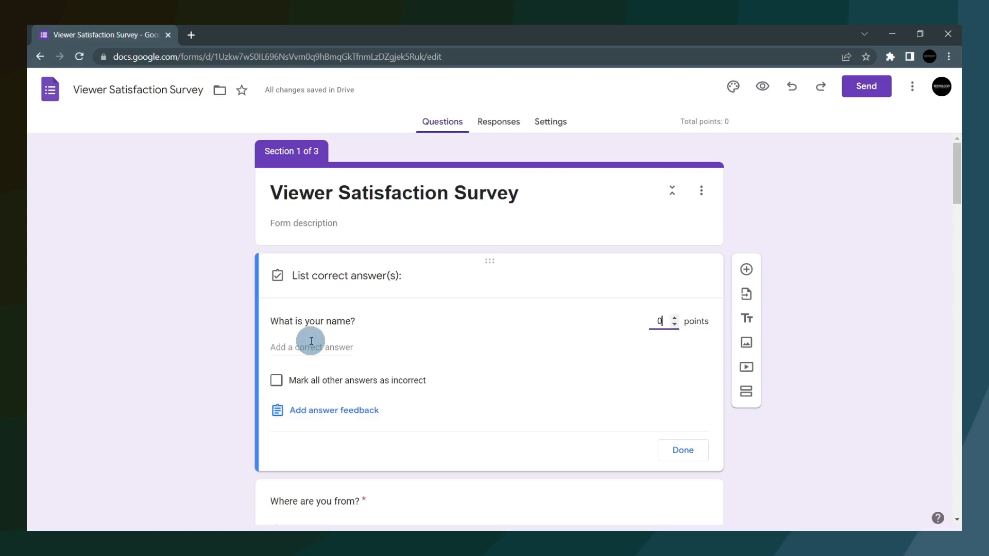
click(311, 344)
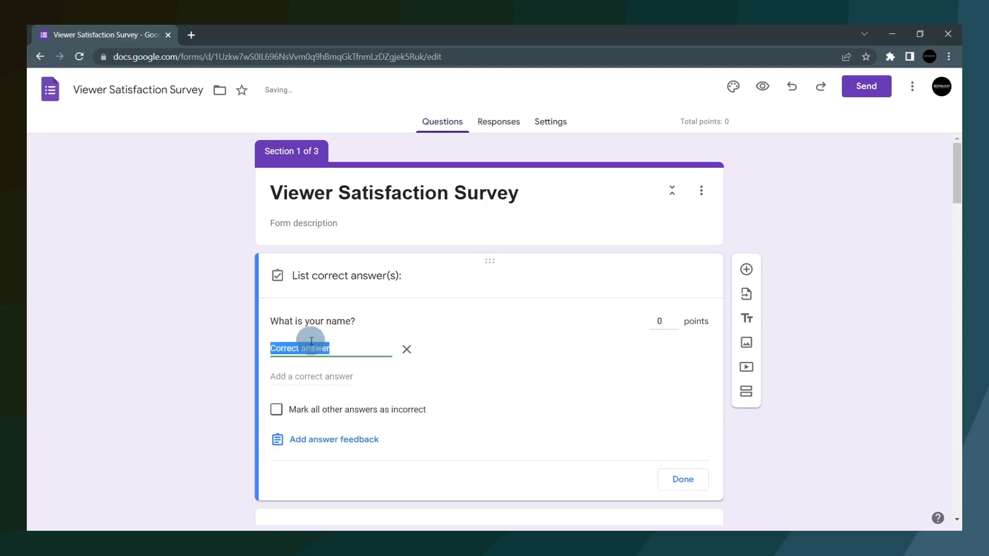
text(Jake)
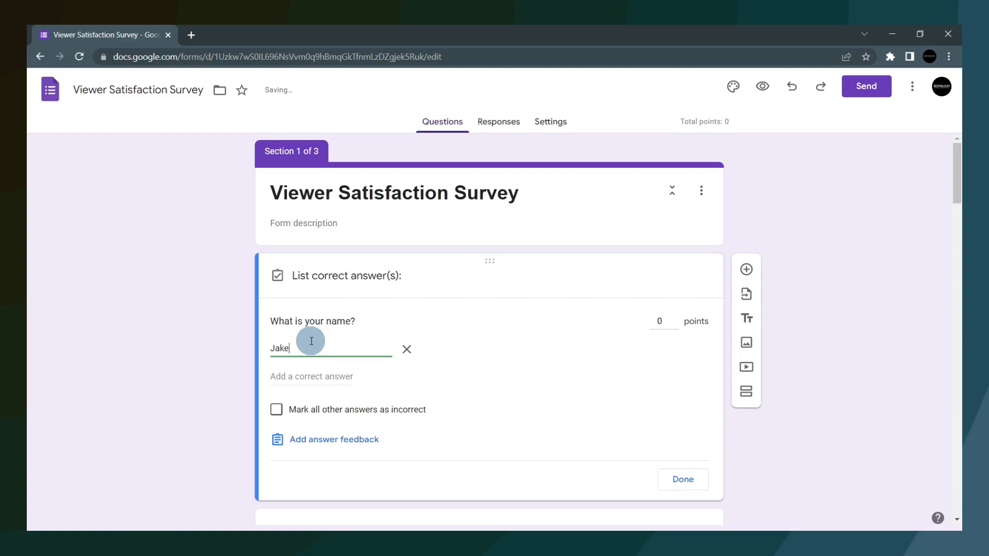
click(277, 410)
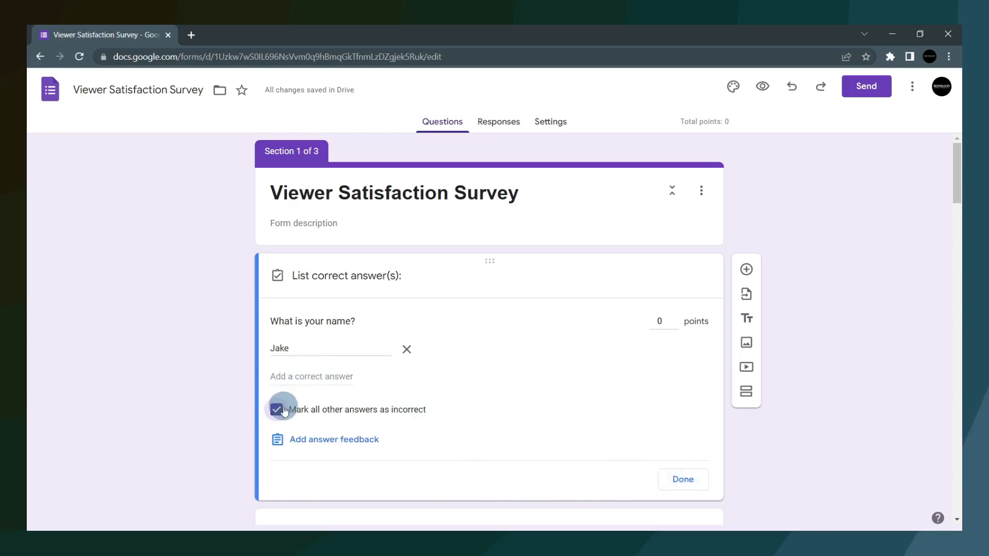
- Remove the correct answer from "What is your name?", then open its answer feedback entry and cancel it
click(406, 352)
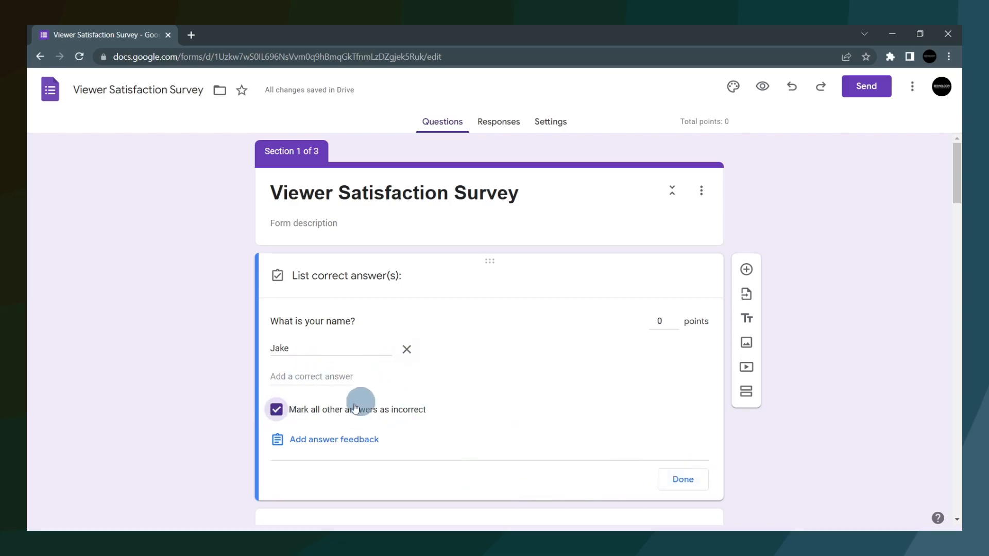
click(276, 410)
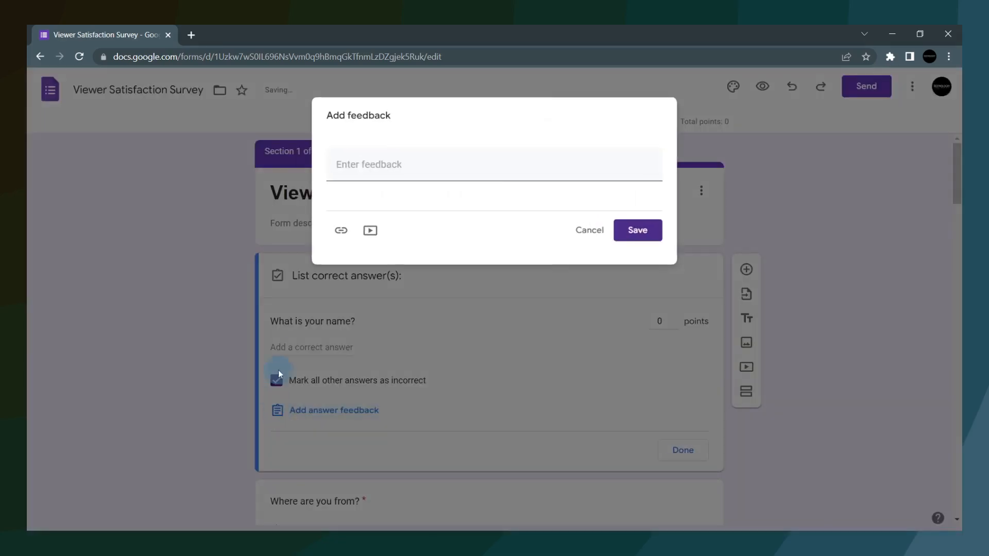
click(590, 231)
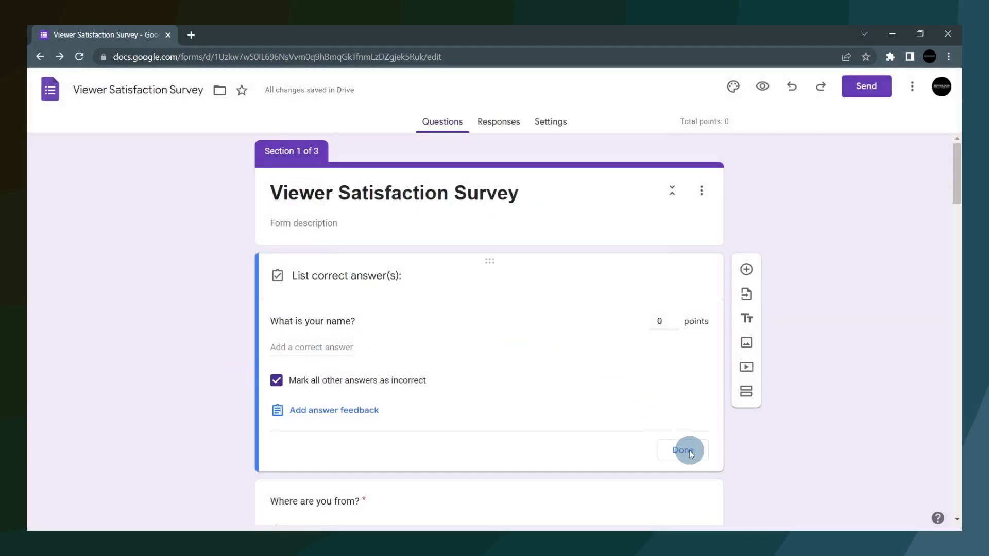
- Turn off the quiz option in the form's settings and return to the questions
click(560, 129)
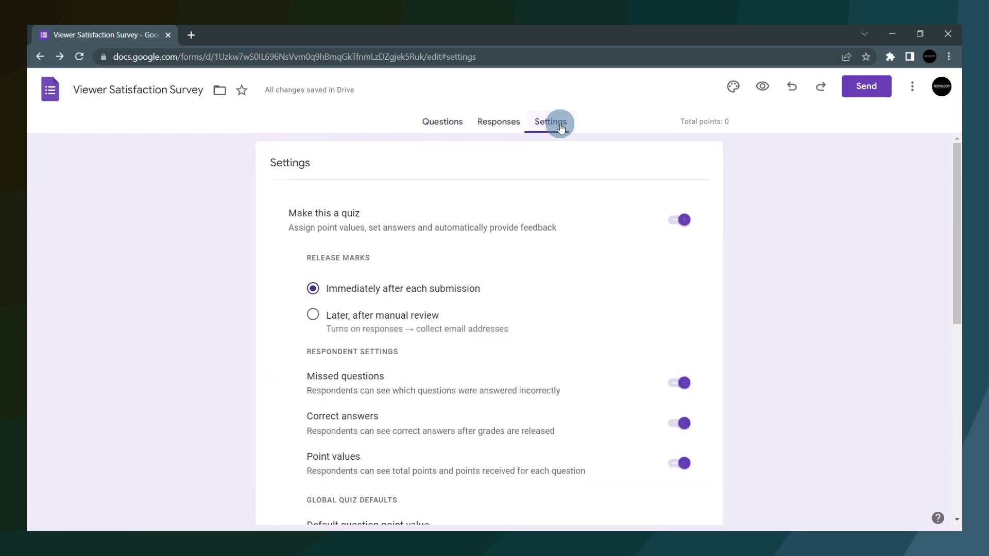
click(684, 221)
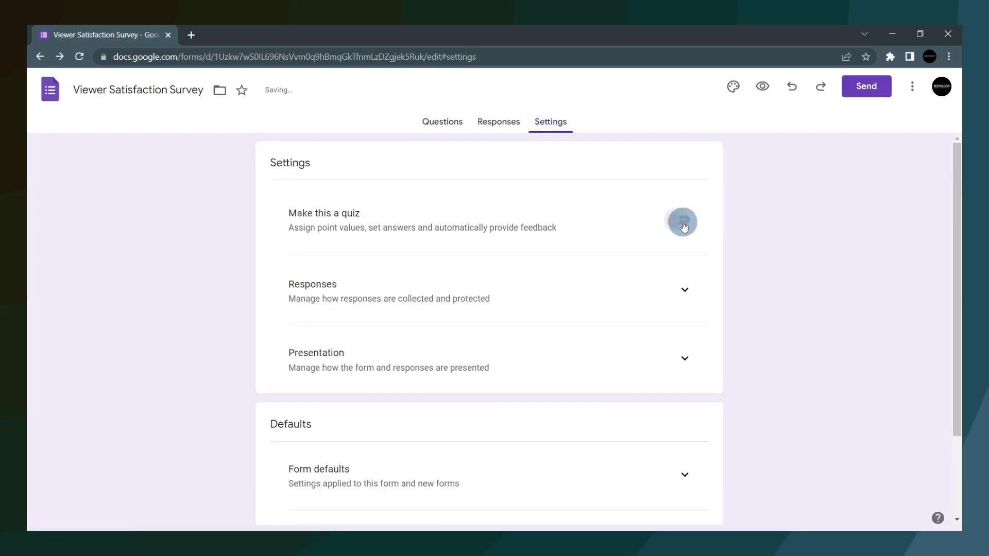
click(444, 127)
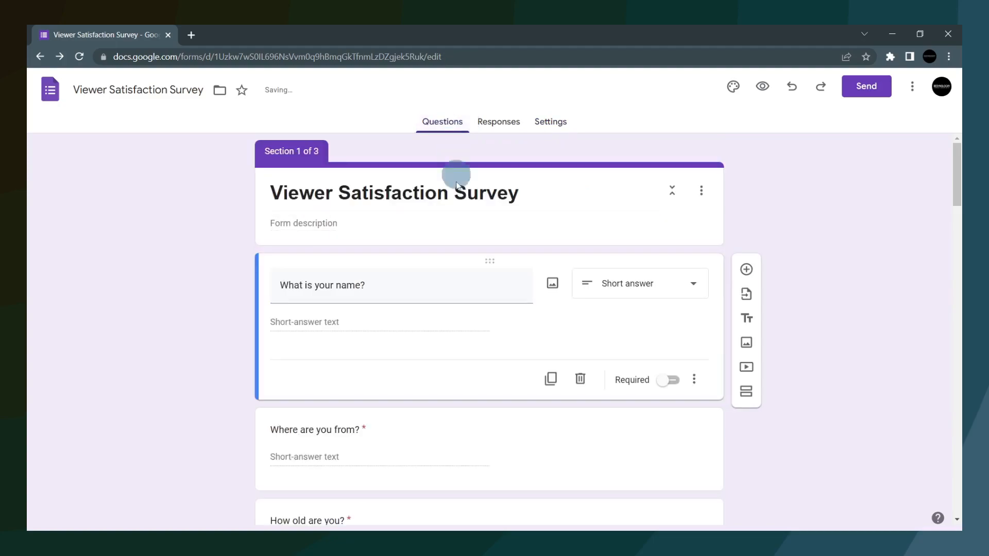
- Open the form's theme options and look through the available header fonts and the text style choices
click(734, 86)
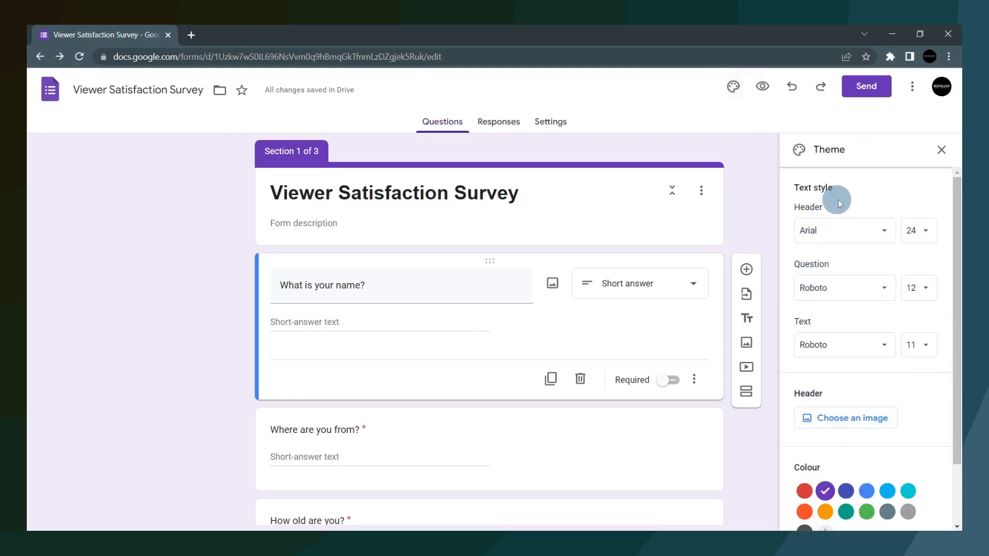
click(864, 230)
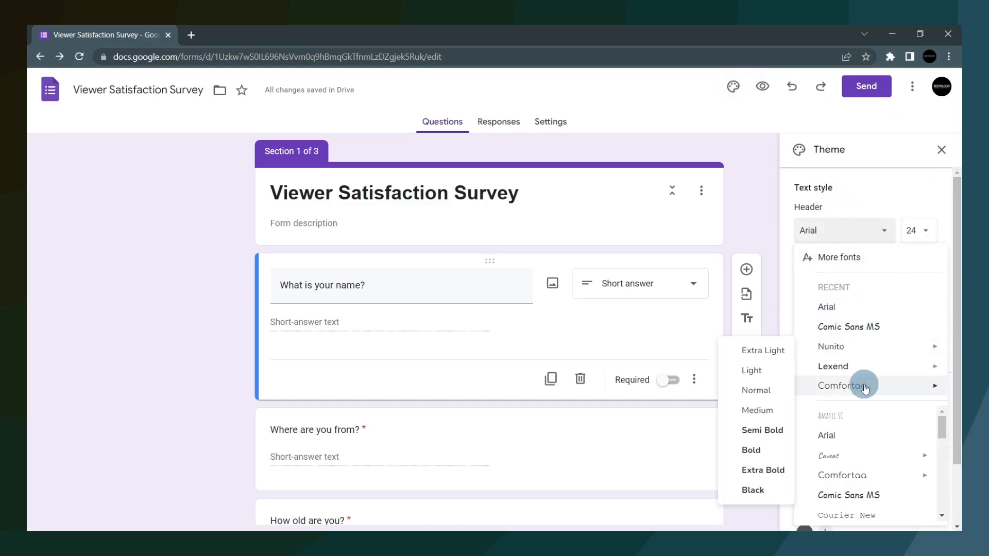
scroll(862, 382, down, 2)
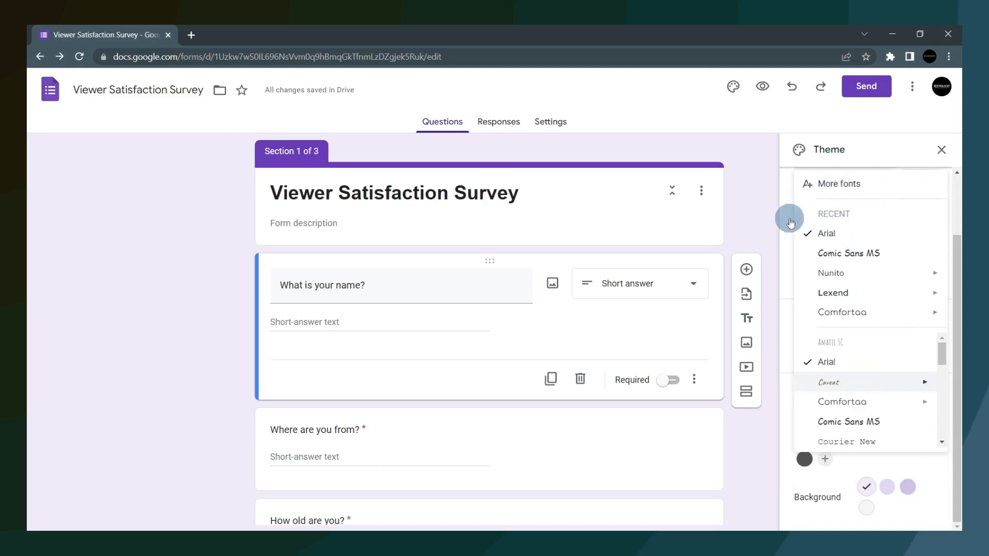
click(826, 230)
scroll(826, 229, up, 3)
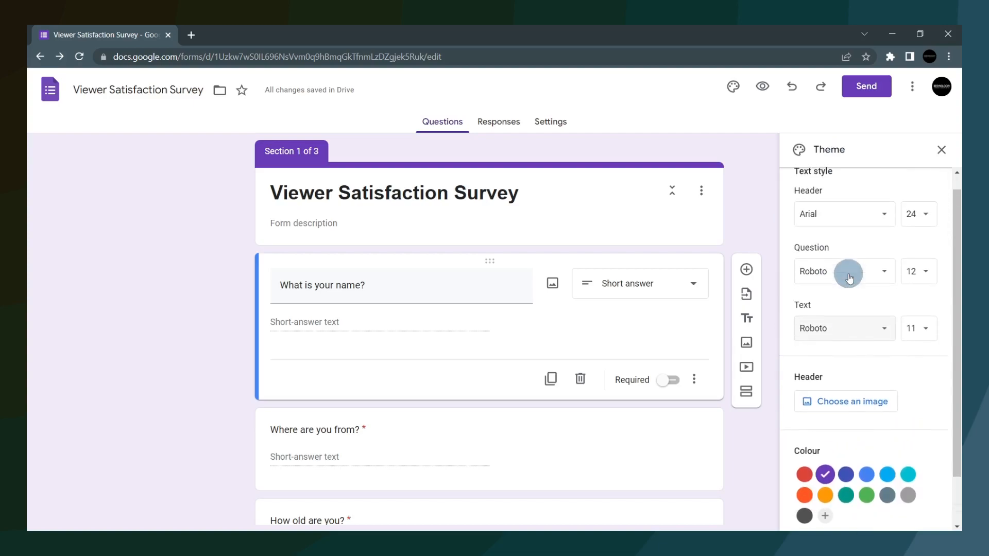
scroll(845, 390, down, 1)
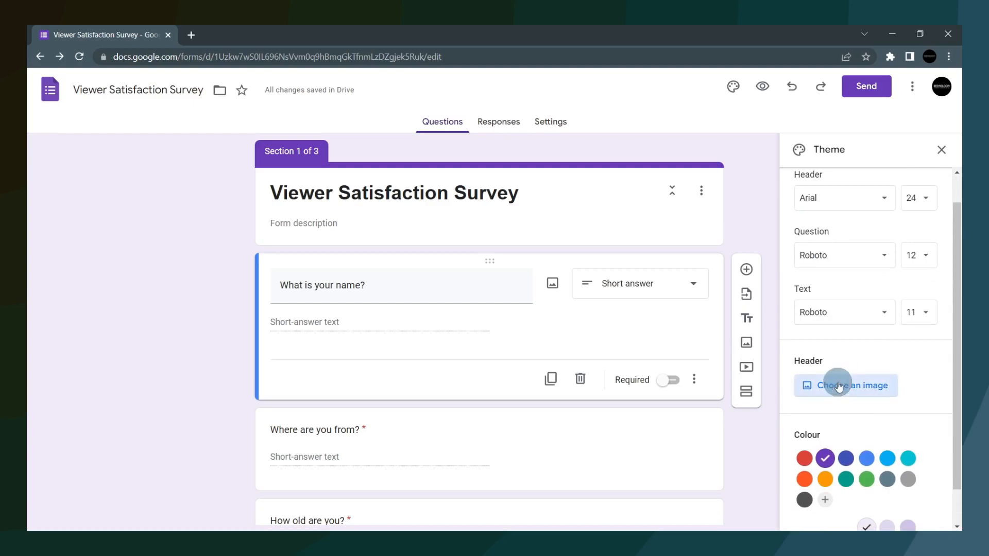
- Upload DESYNOLOGHY.png from the Branding folder and apply it as the form's header image
click(839, 386)
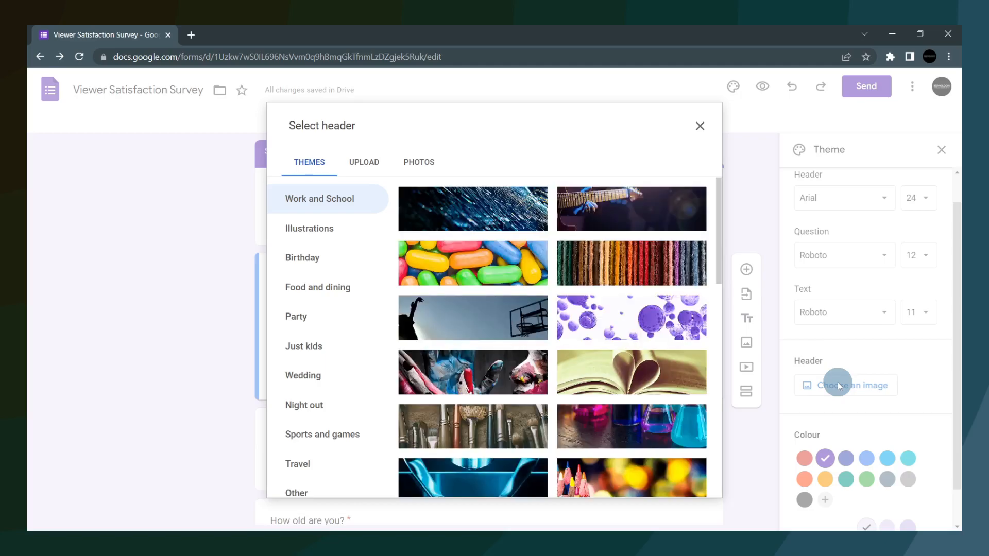
scroll(451, 332, down, 2)
scroll(451, 332, up, 2)
scroll(450, 333, down, 5)
scroll(446, 330, up, 5)
click(377, 163)
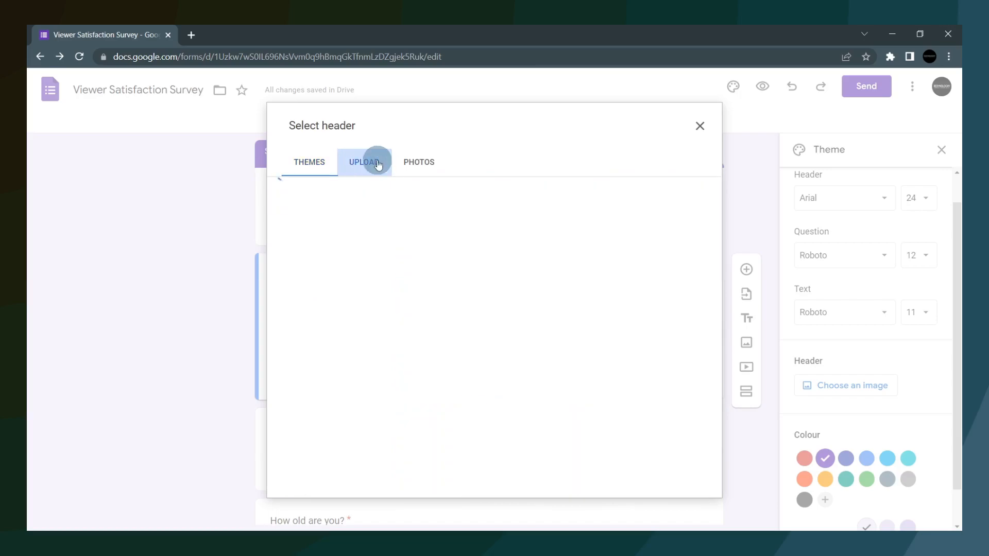
click(490, 379)
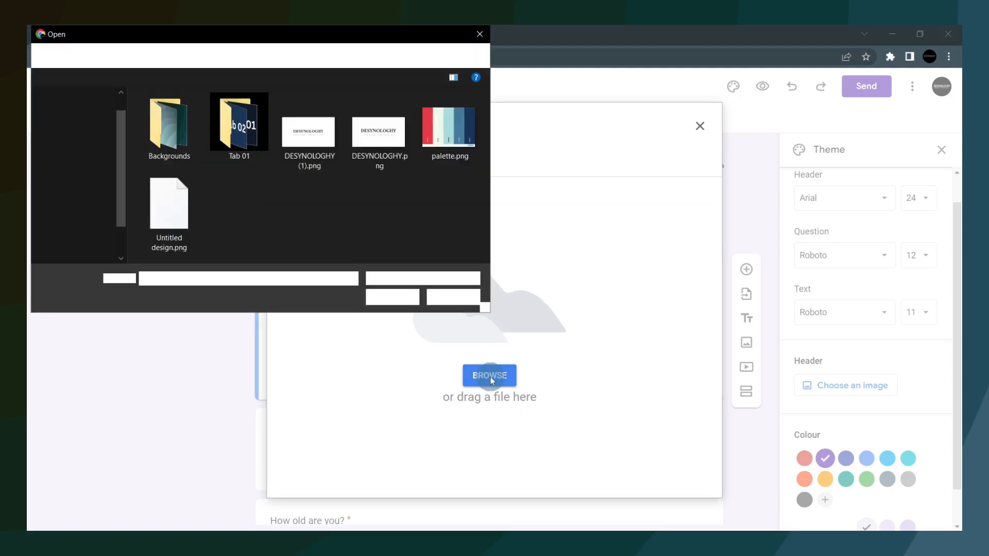
click(355, 140)
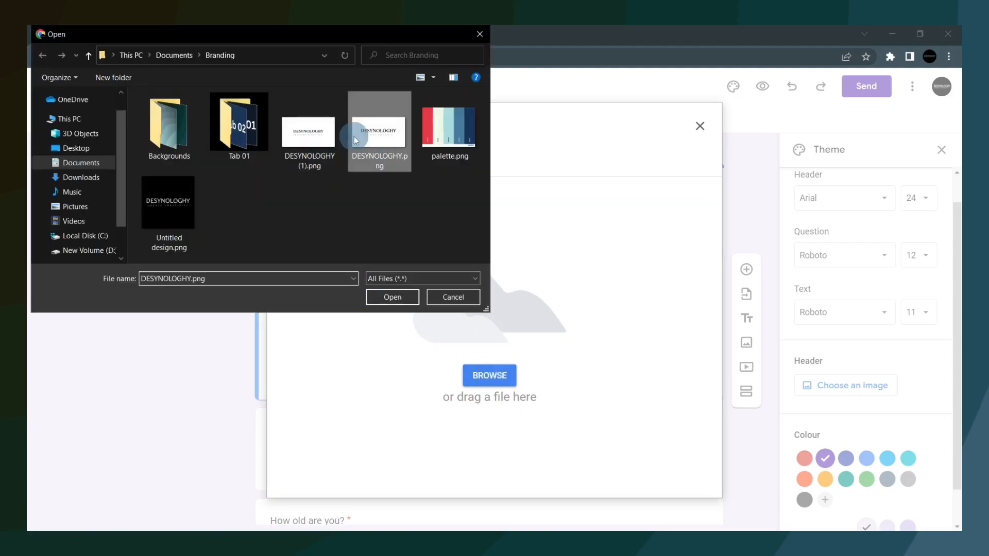
click(387, 296)
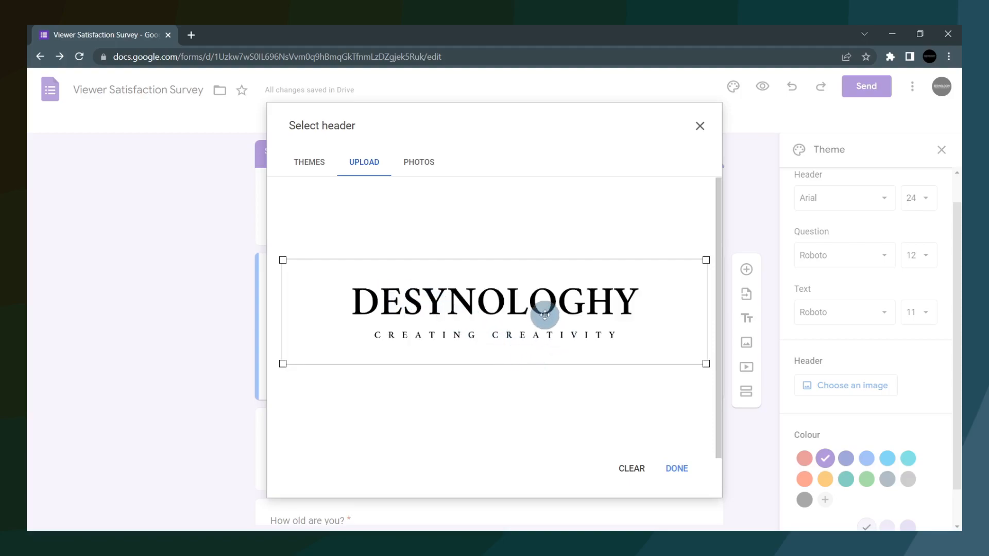
click(677, 473)
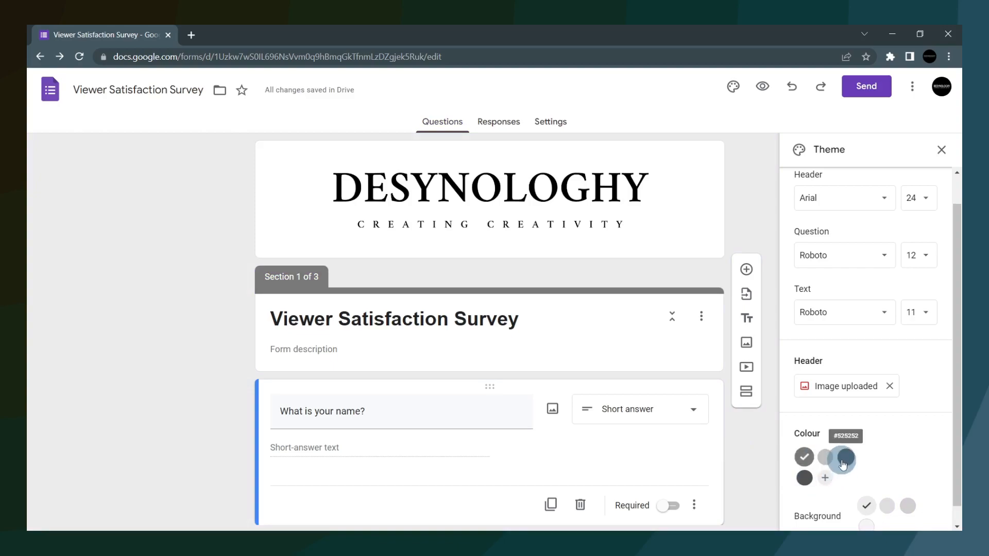
- Set the theme colour to the dark grey #525252 and the form background to the darkest grey shade
scroll(844, 459, down, 1)
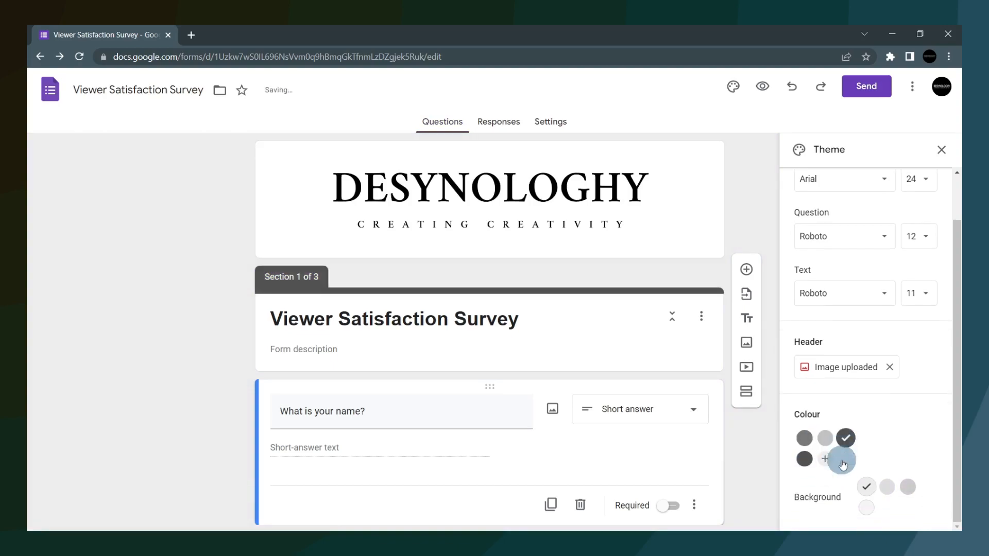
click(824, 463)
scroll(839, 448, down, 2)
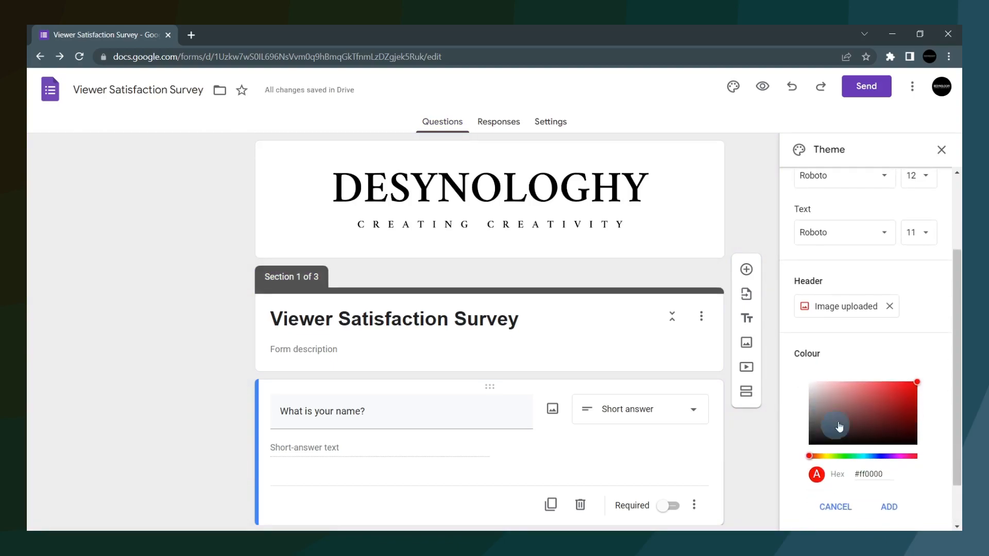
click(837, 455)
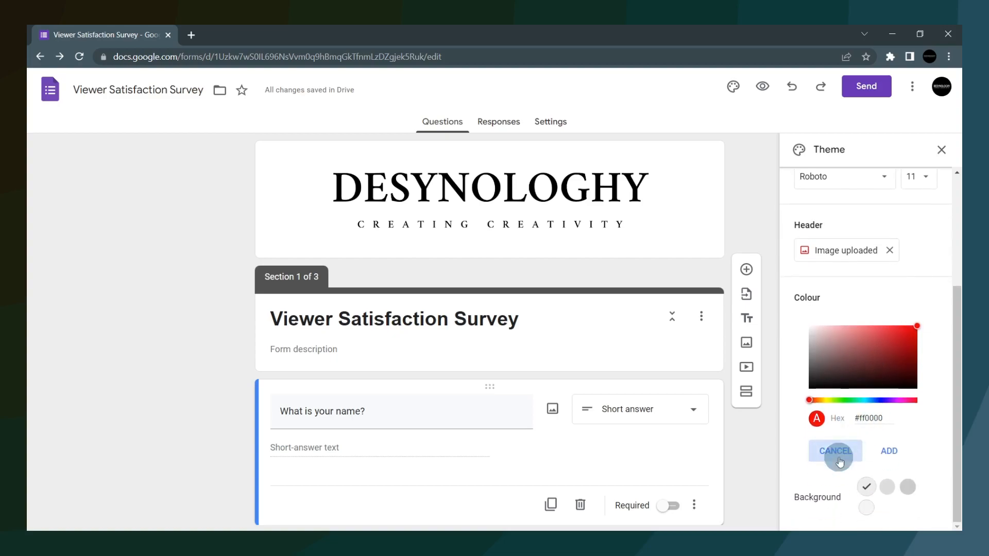
click(908, 487)
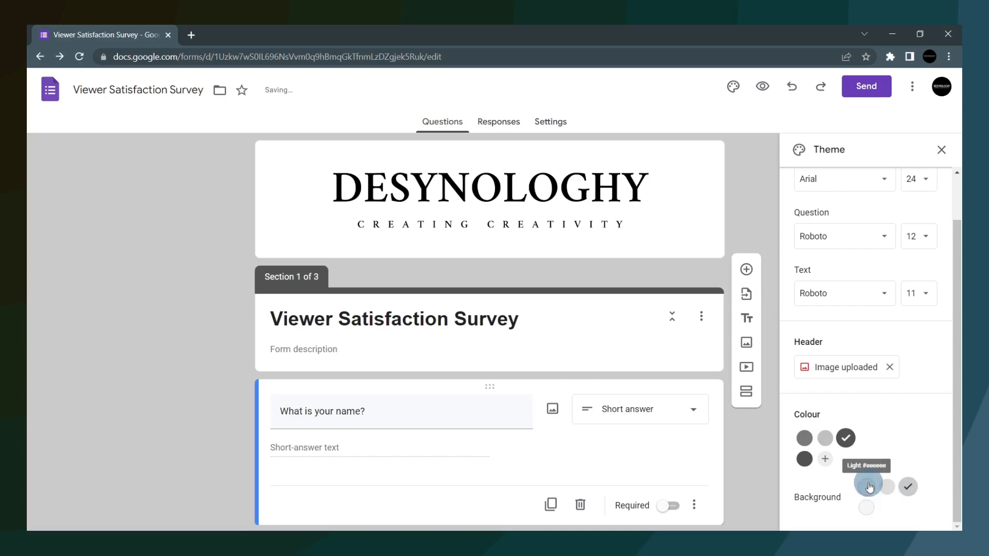
scroll(781, 332, up, 2)
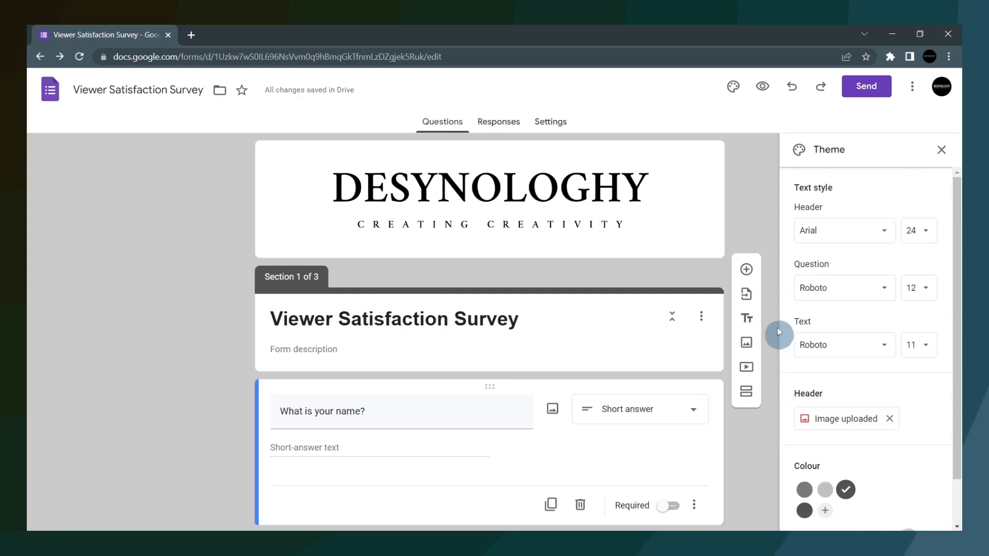
- Preview the form as respondents see it, look over the header and questions, and close the preview
click(762, 86)
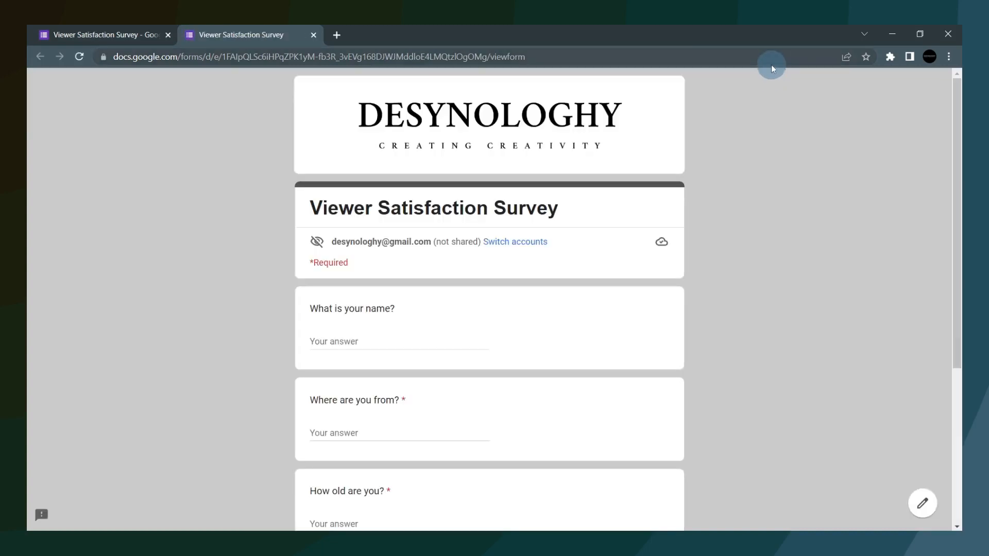
scroll(770, 288, down, 5)
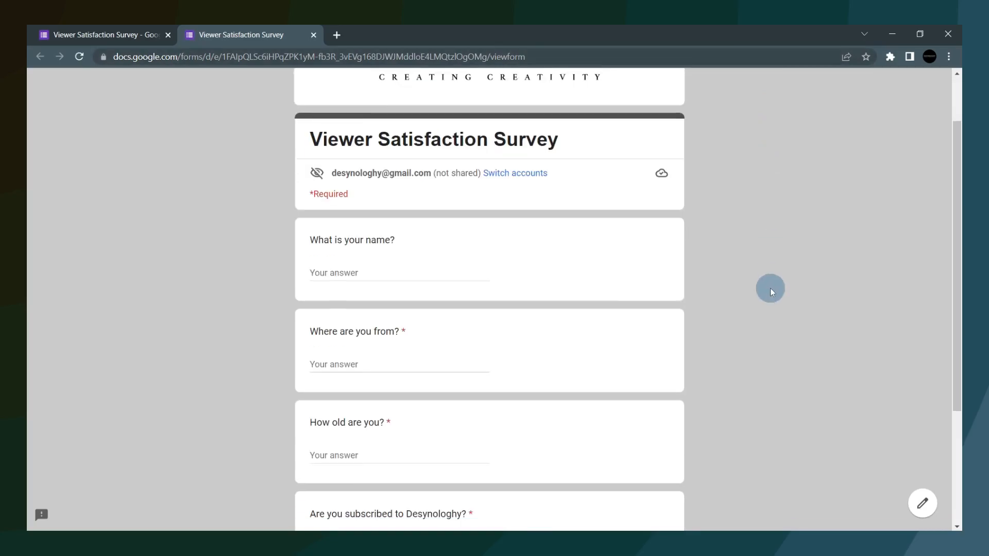
scroll(770, 288, up, 5)
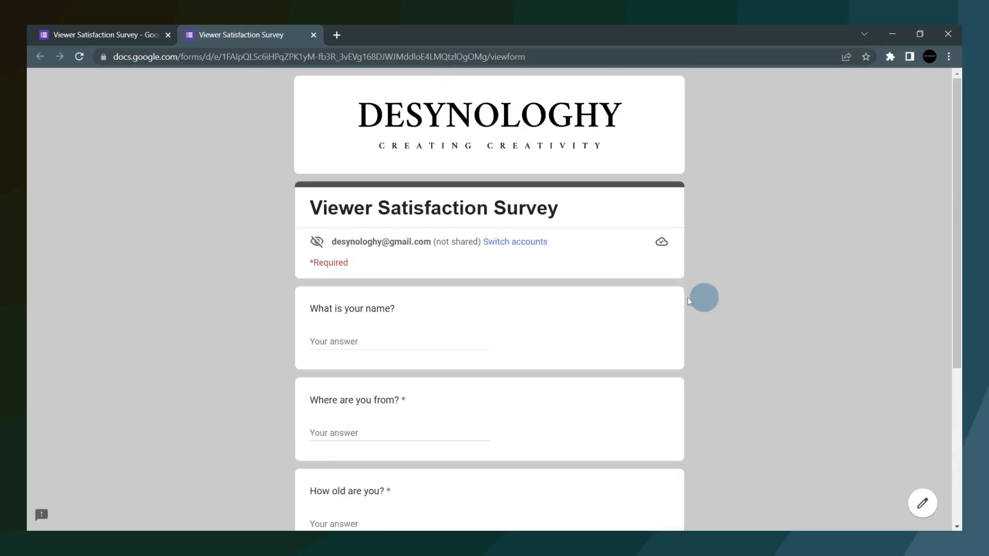
scroll(435, 365, down, 4)
scroll(436, 366, up, 4)
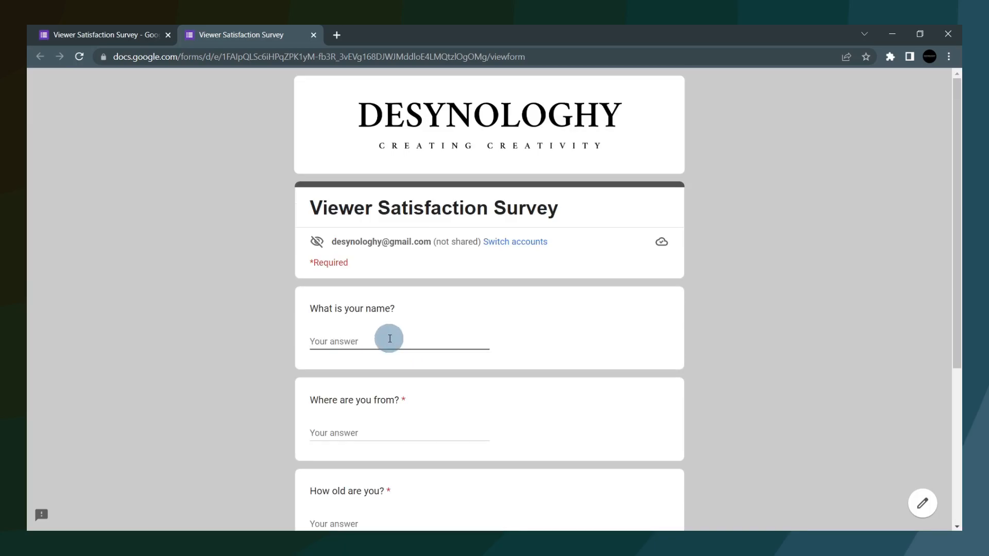
key(ctrl+w)
- Examine the form's settings for responses, form defaults, question defaults and presentation
click(546, 124)
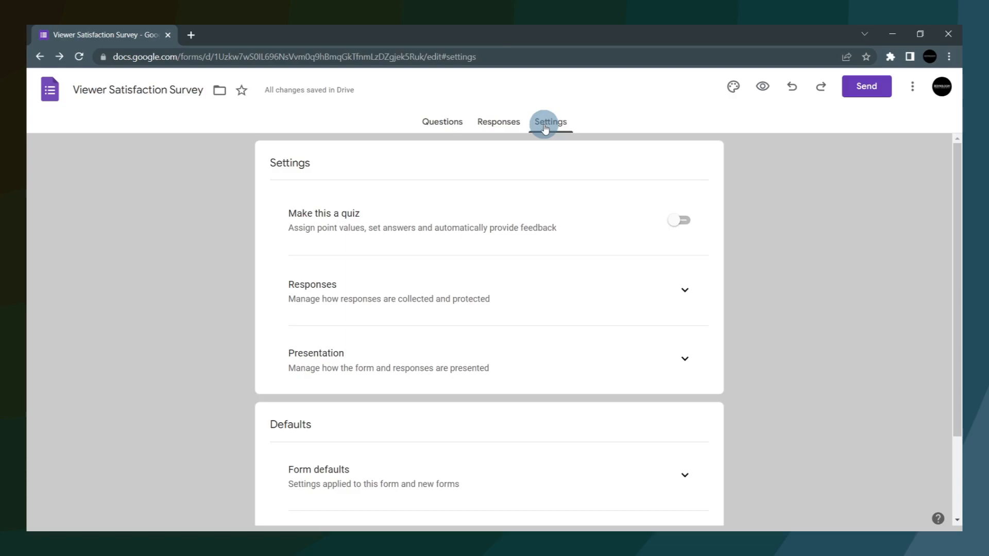
click(681, 287)
scroll(597, 325, down, 1)
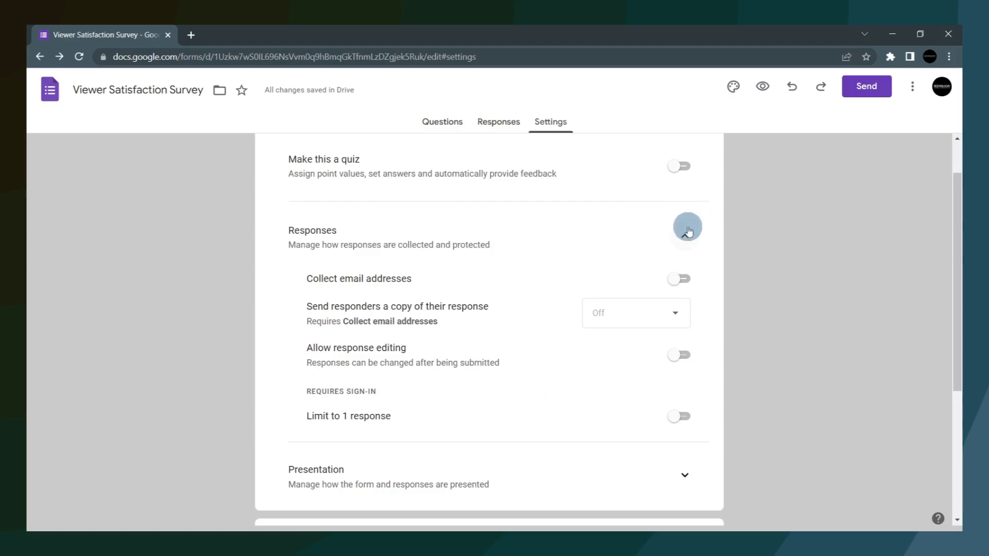
click(687, 231)
scroll(592, 368, down, 1)
click(684, 369)
click(685, 372)
click(684, 442)
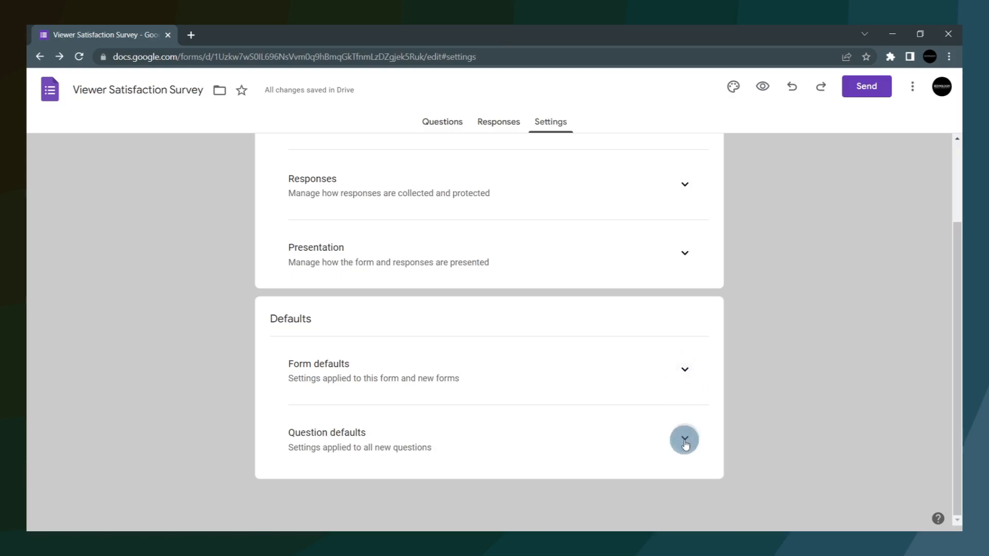
click(681, 254)
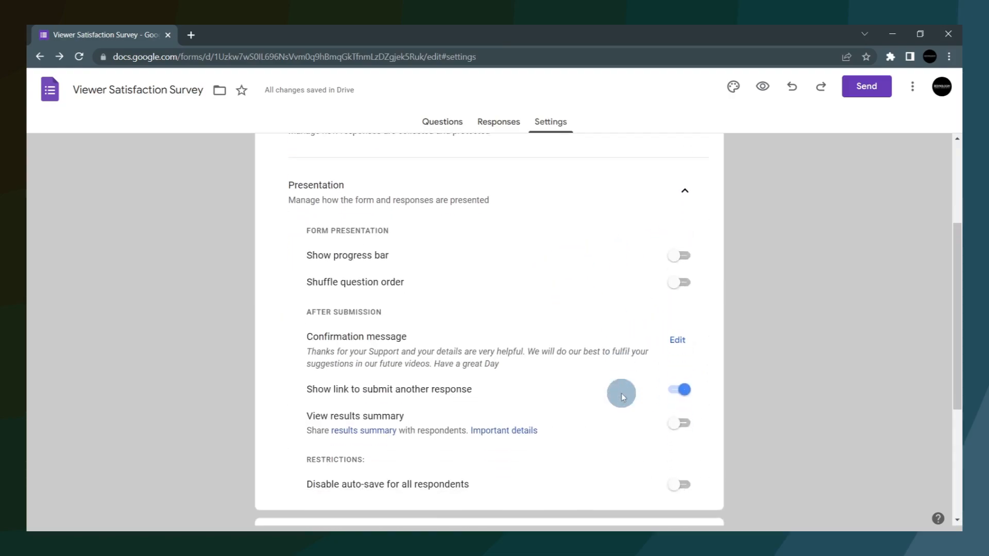
- Open the confirmation message for editing, read through its text and save it as it is
click(677, 339)
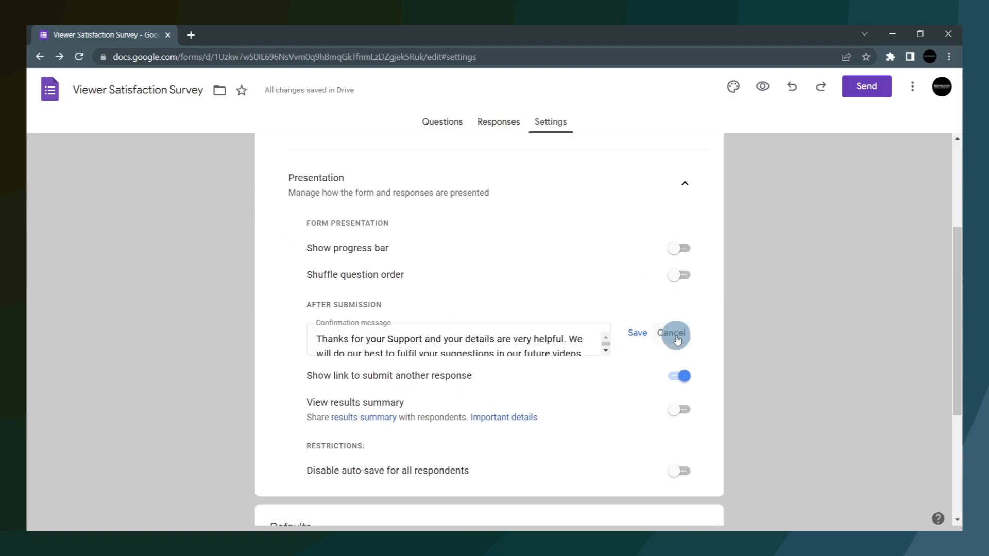
scroll(564, 335, down, 1)
click(559, 342)
scroll(558, 342, up, 1)
scroll(560, 345, down, 1)
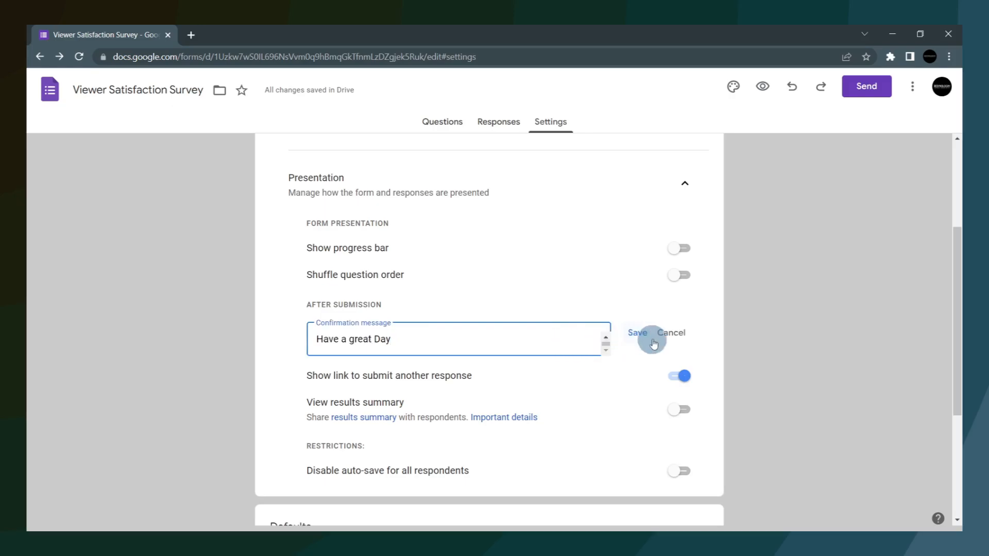
click(637, 334)
scroll(636, 340, up, 3)
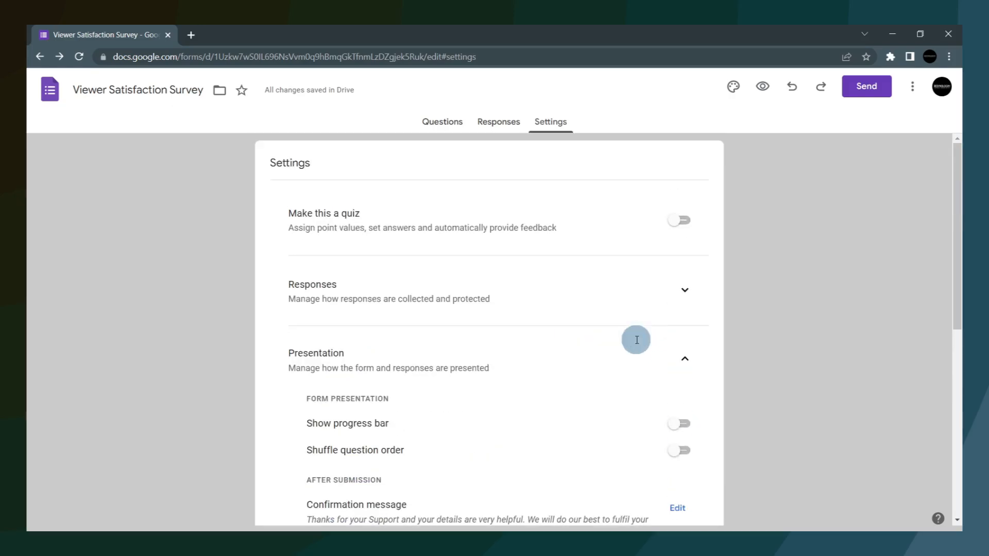
- Preview the form, enter a first name, country Canada and age 22, answer Yes to being subscribed, and continue to the next section
click(762, 86)
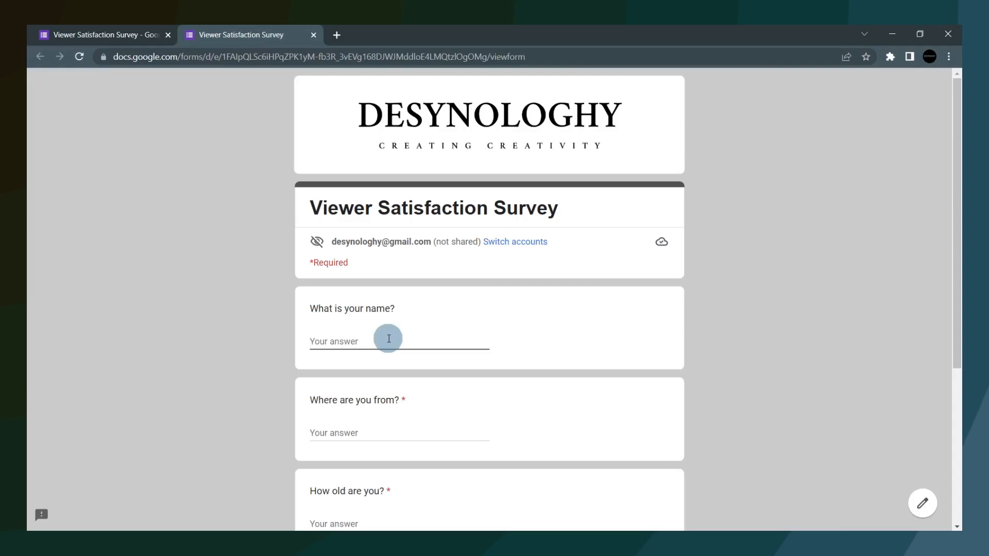
text(Jake)
click(361, 432)
text(C)
scroll(360, 432, down, 2)
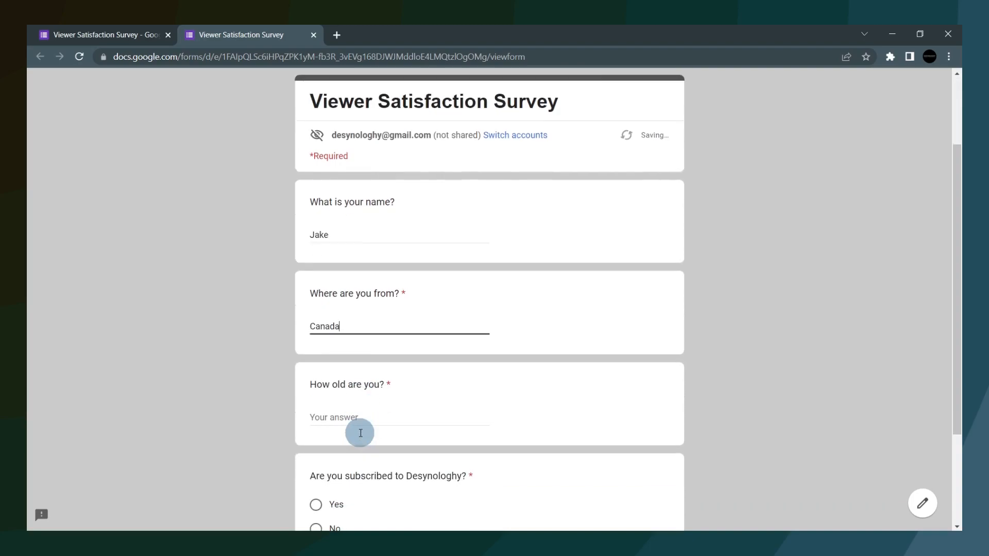
click(354, 416)
text(22)
scroll(354, 416, down, 3)
click(316, 364)
click(326, 437)
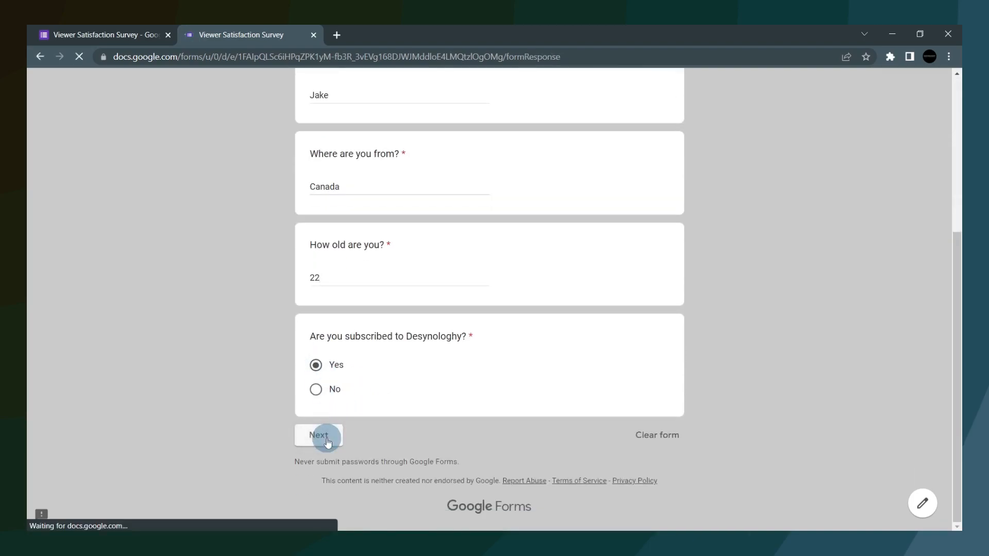
- Answer that the channel was found via Youtube Search, with favourite video "Google forms tutorial" and reason "easy to follow"
click(316, 390)
scroll(323, 420, down, 3)
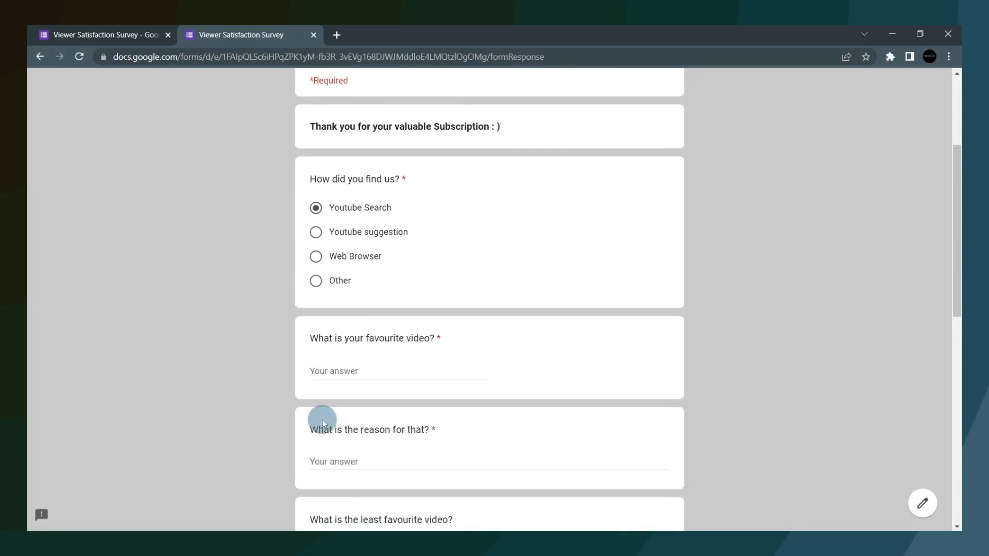
click(344, 372)
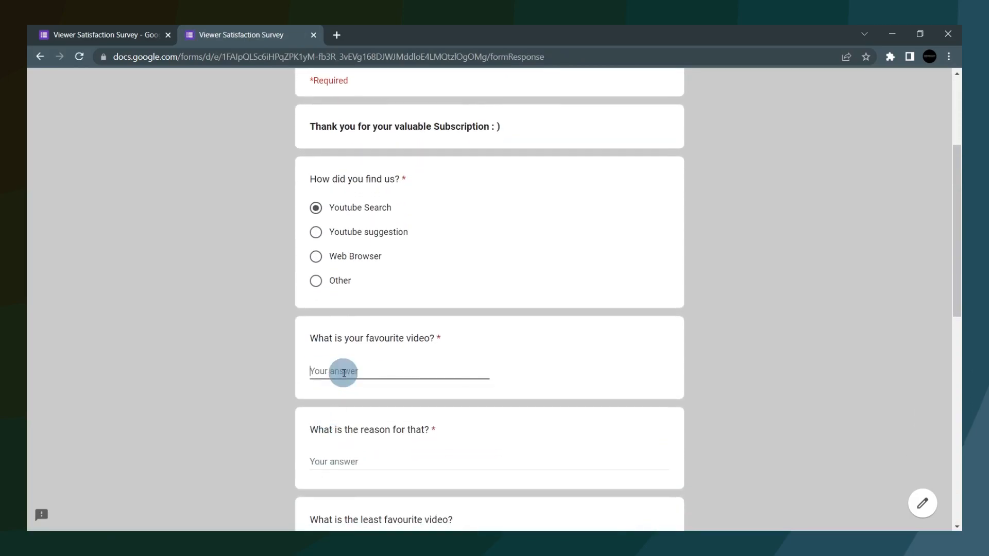
text(Google forms tutorial)
scroll(350, 438, down, 2)
click(360, 399)
text(easy to follow)
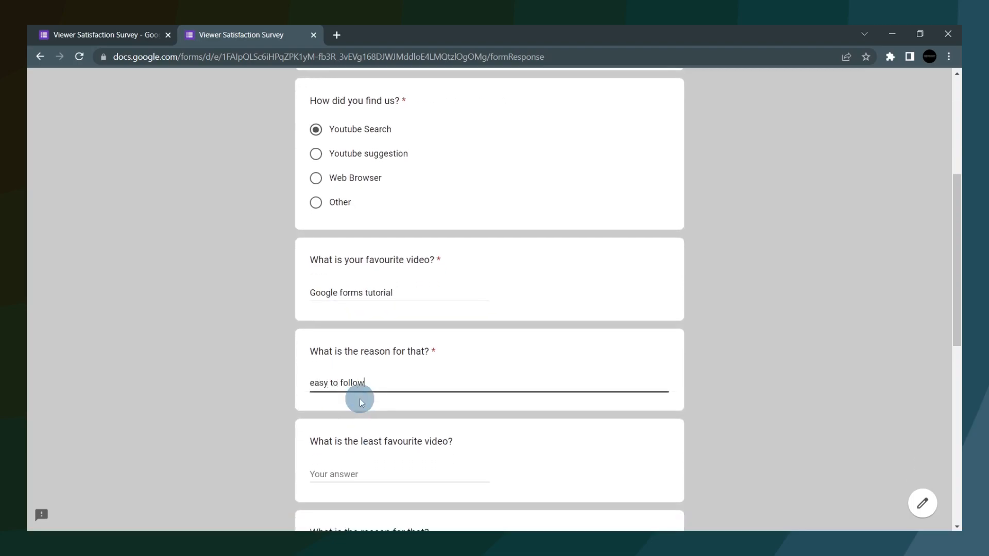
- Enter HTML as the least favourite video, leave its reason blank, and give a rating of 10
scroll(359, 407, down, 2)
scroll(350, 361, down, 2)
click(341, 299)
text(HTML)
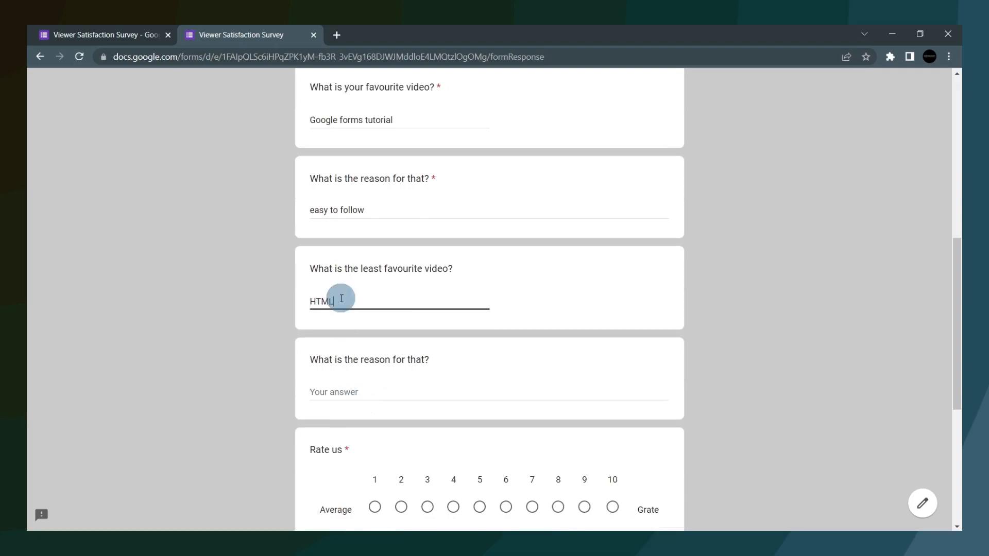
click(342, 383)
scroll(346, 306, down, 2)
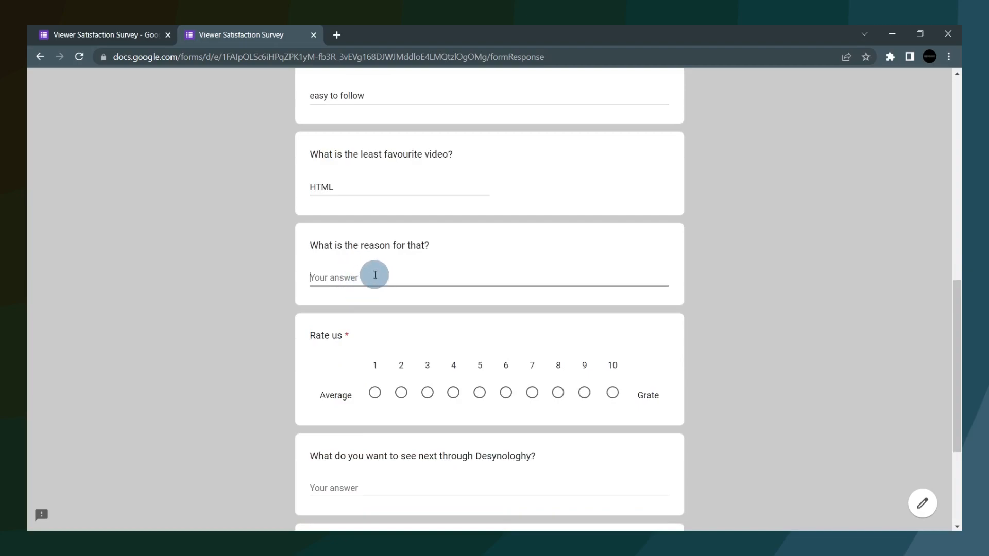
click(612, 392)
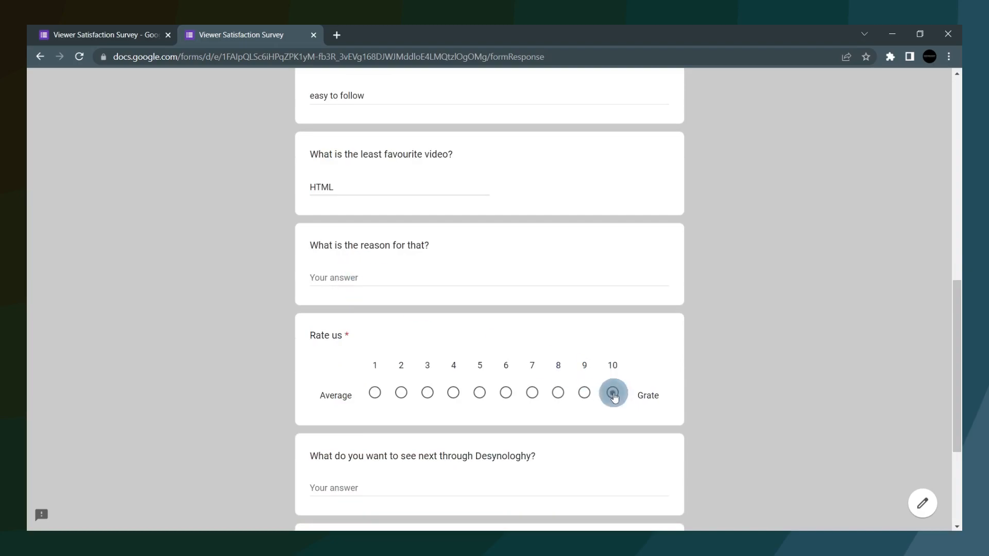
- Request "Css tutorial" as the next content, suggest "Adding subtitles" as the channel improvement, and submit the form
scroll(450, 455, down, 1)
click(381, 413)
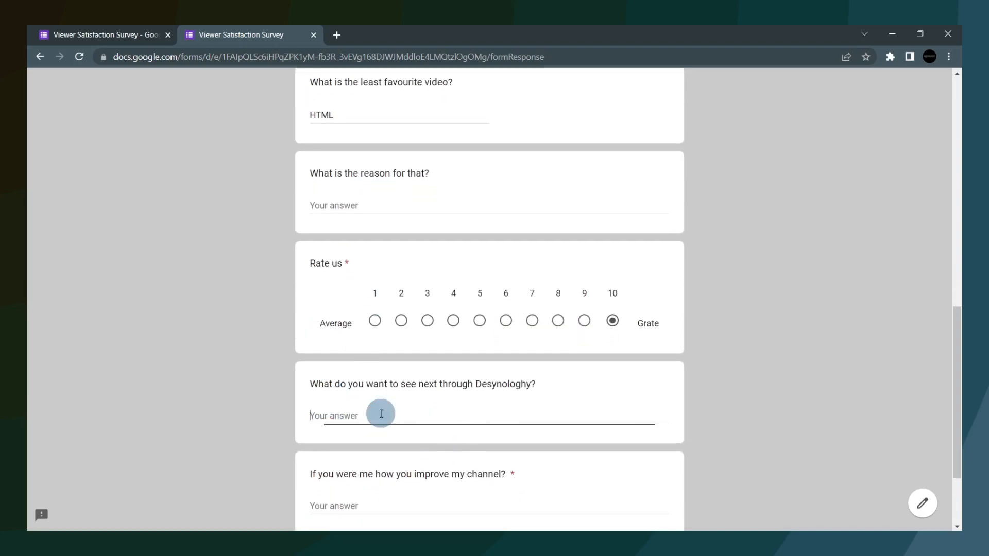
text(Css tutorial)
scroll(382, 414, down, 2)
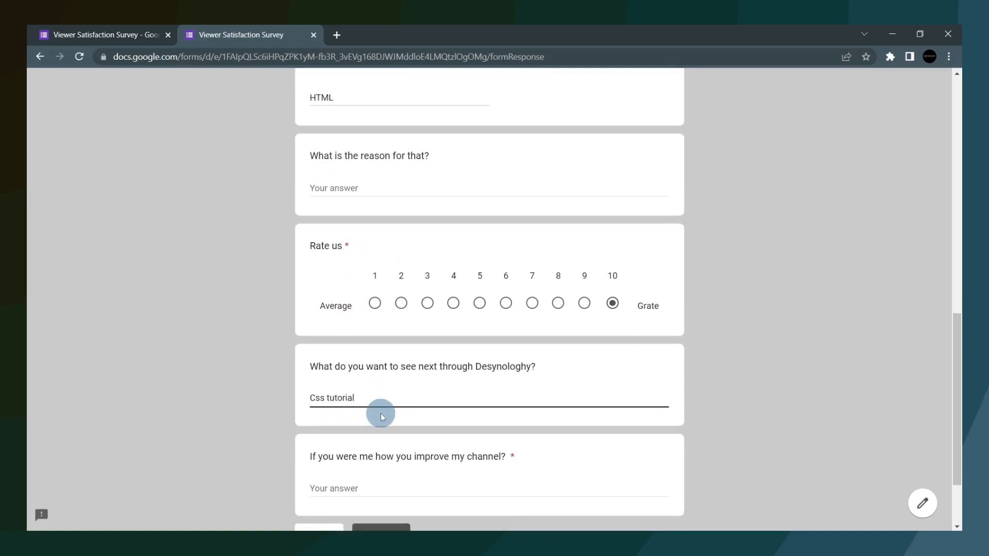
click(384, 419)
text(Adding subti)
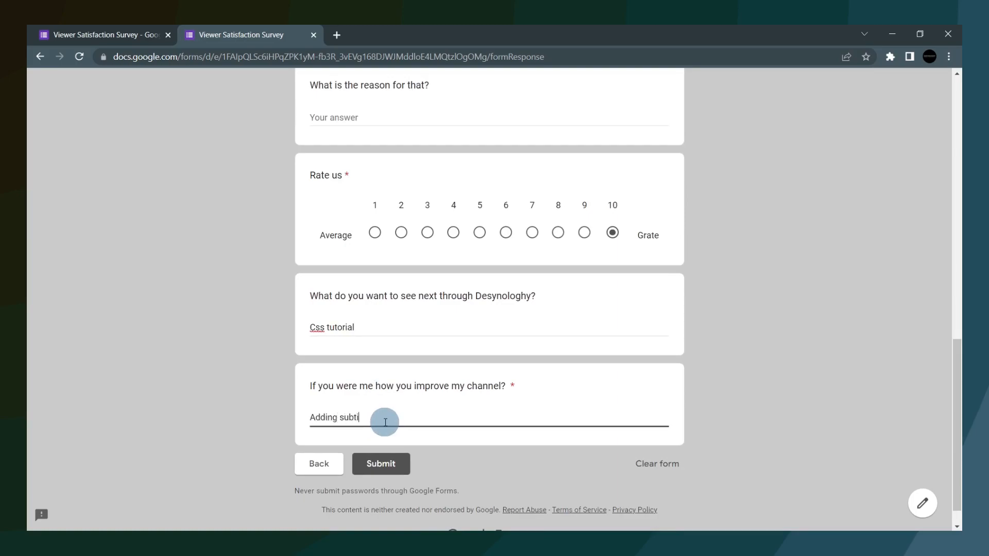
text(tles)
click(388, 465)
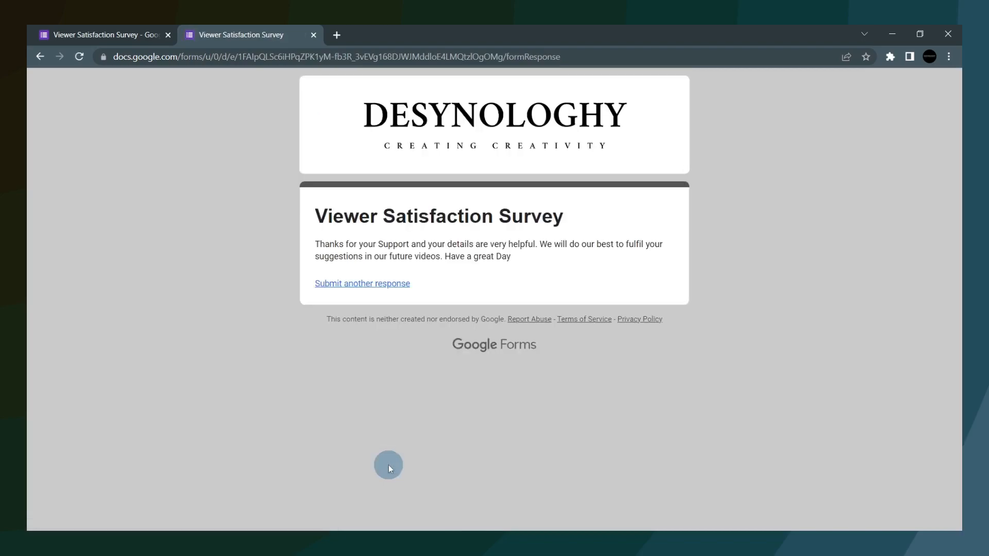
- Look over the title and confirmation message on the submitted form's page, and close the preview
drag(317, 216, 565, 215)
click(565, 216)
drag(521, 261, 313, 243)
click(554, 272)
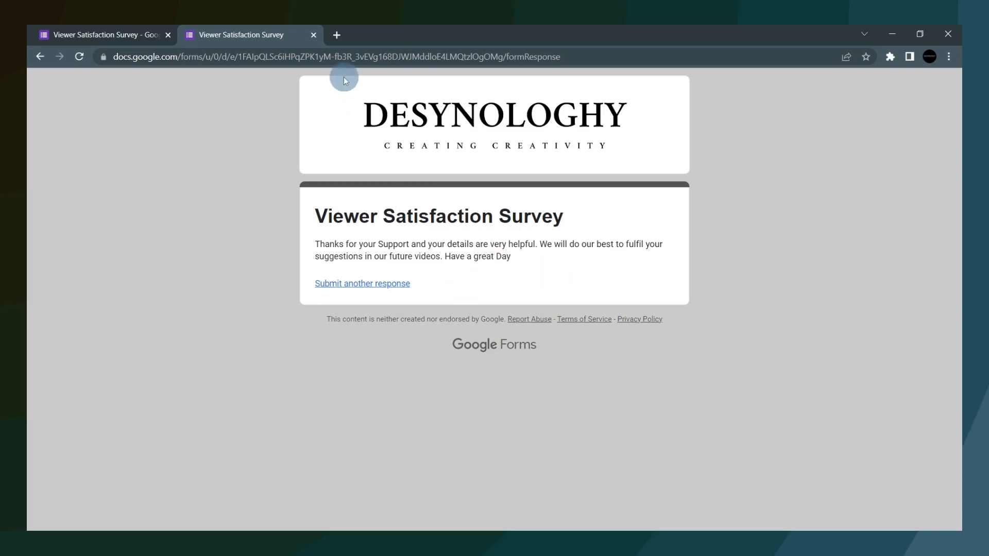
click(313, 35)
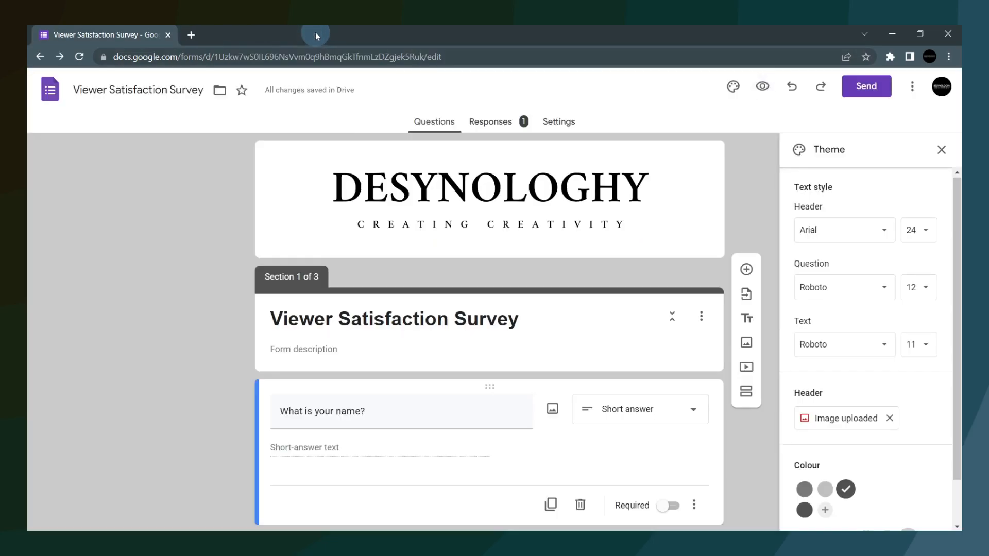
- Look through the summary of the form's responses and the available response options
click(508, 125)
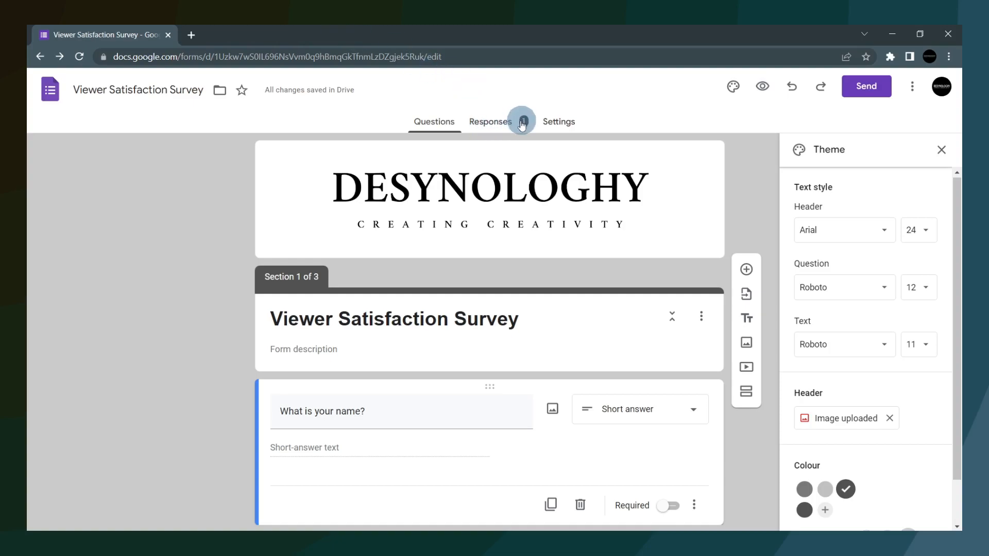
click(510, 123)
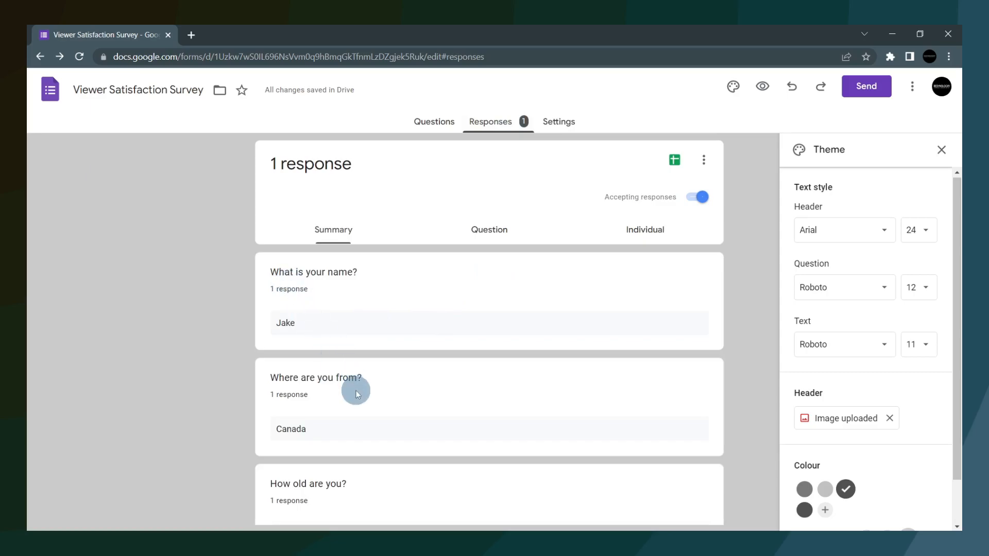
scroll(357, 394, down, 11)
scroll(422, 404, up, 10)
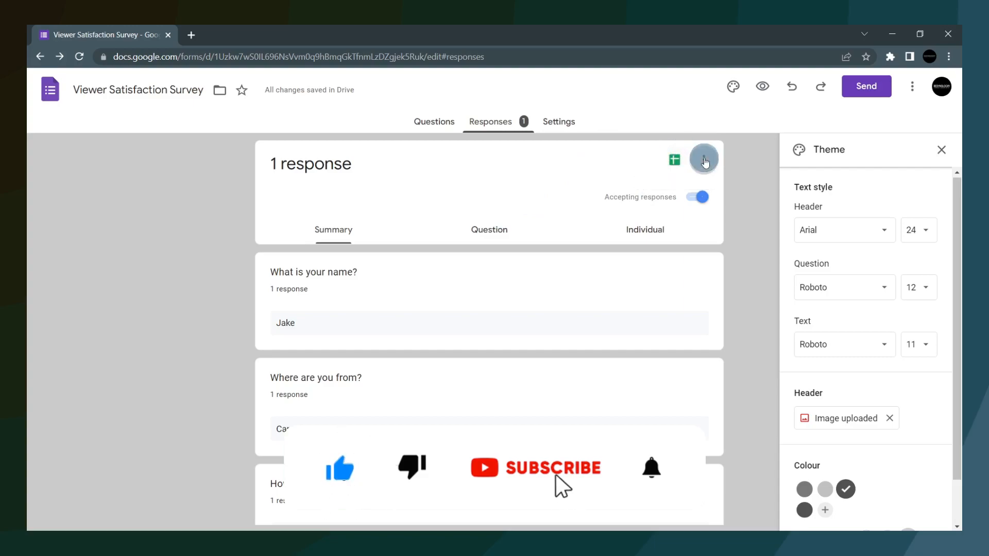
click(704, 161)
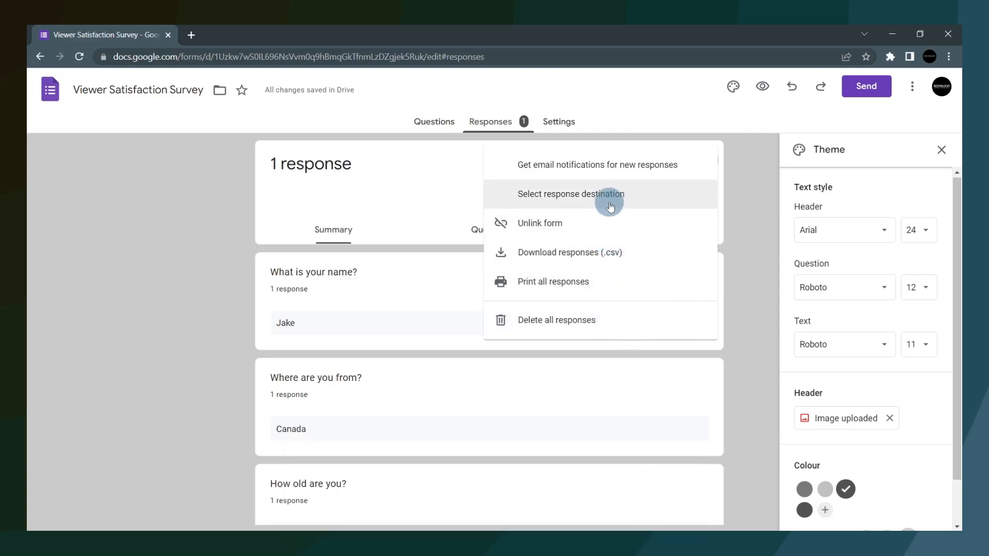
click(459, 193)
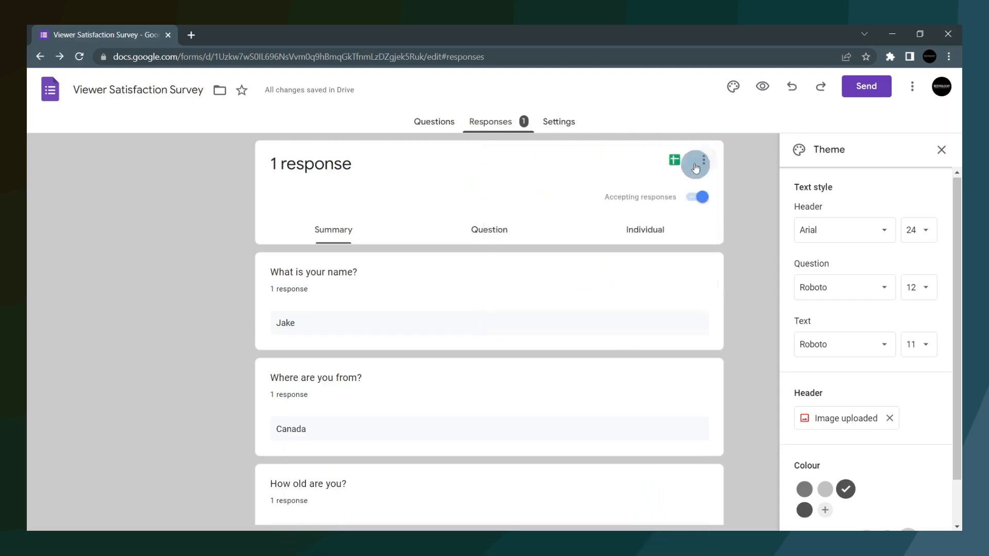
- View the responses in the linked spreadsheet, check all its columns, and close it
click(674, 159)
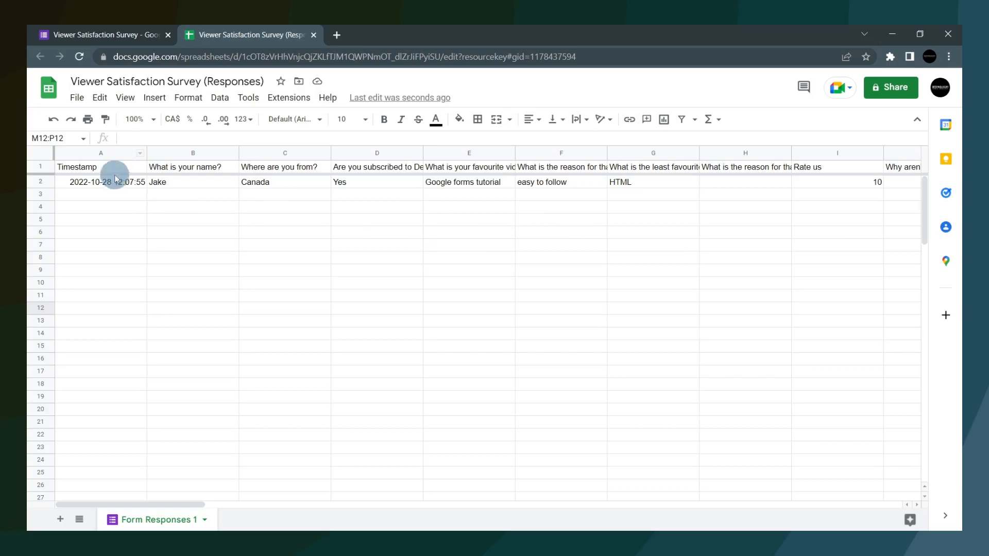
scroll(493, 224, right, 8)
scroll(492, 227, left, 8)
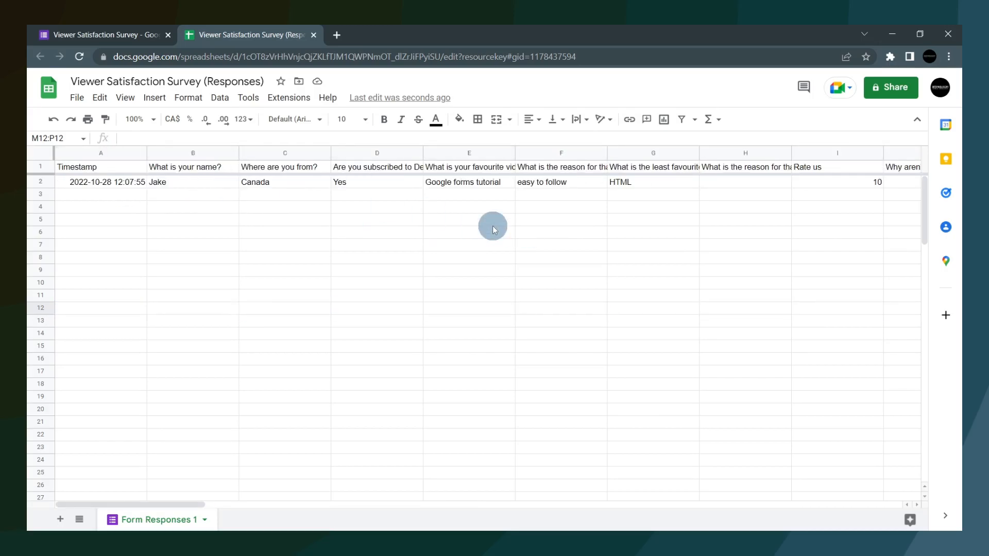
click(314, 35)
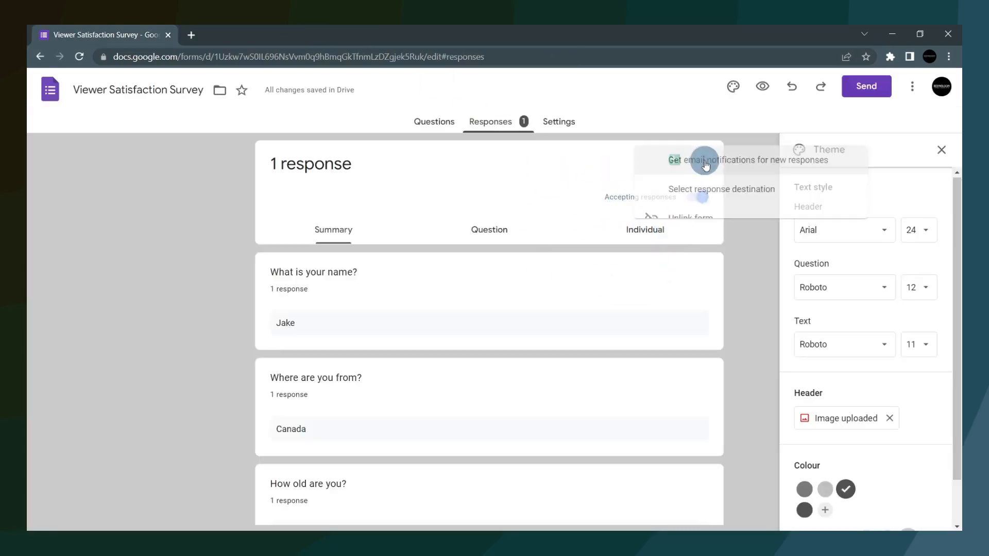
- Delete all of the form's responses and close the theme settings
click(703, 161)
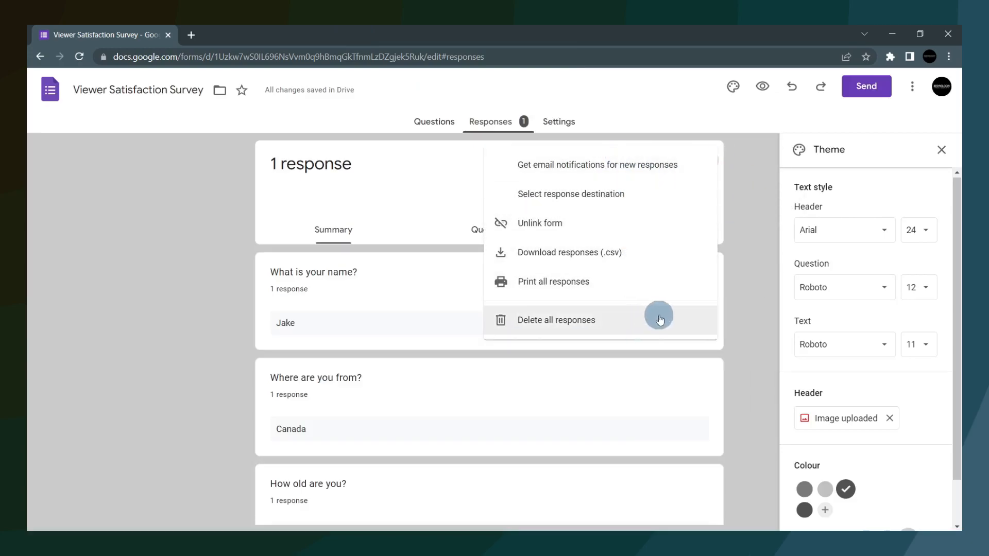
click(631, 324)
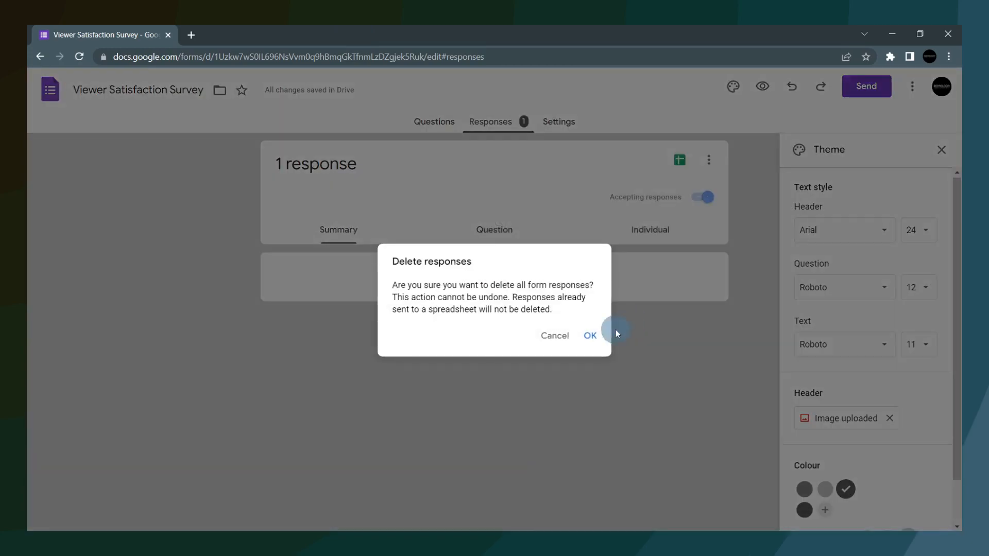
click(588, 336)
click(941, 149)
- Stop the form from accepting responses, and turn accepting responses back on
click(704, 204)
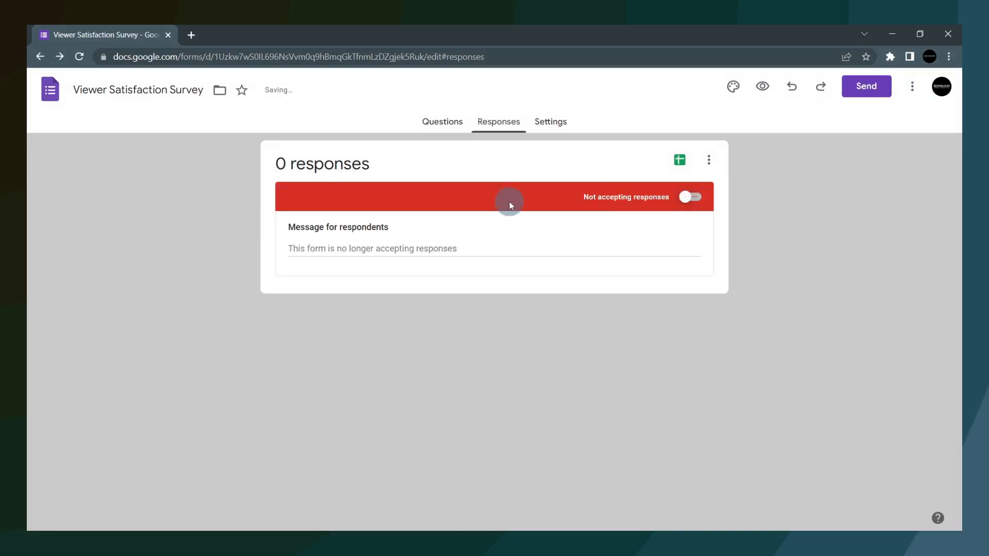
click(663, 204)
click(689, 197)
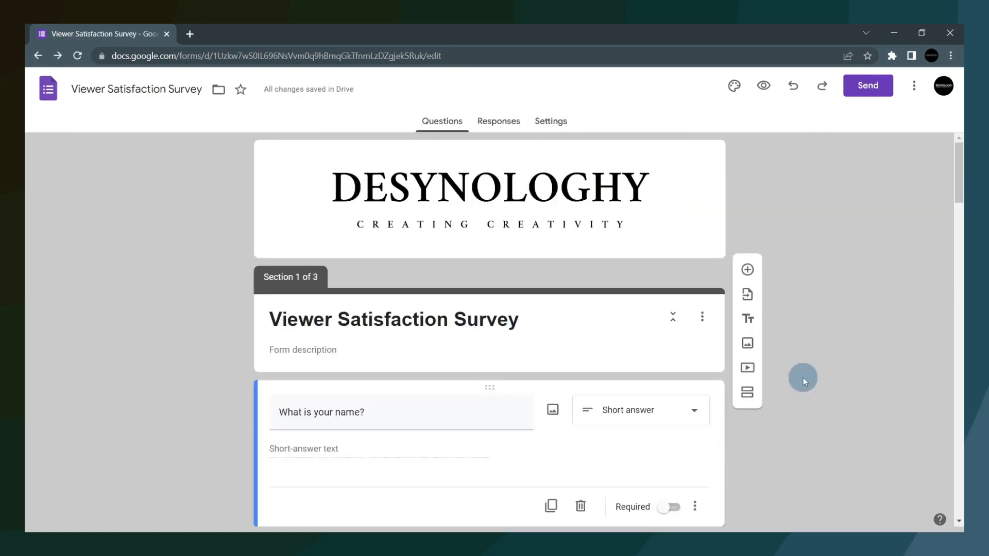
- Examine the form's sending options for email, link and embedding
click(858, 92)
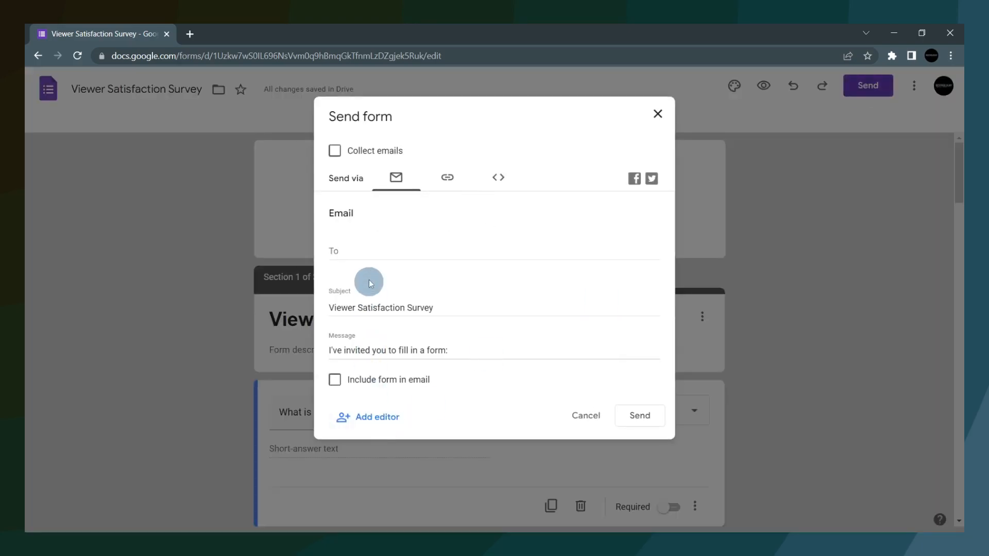
click(364, 254)
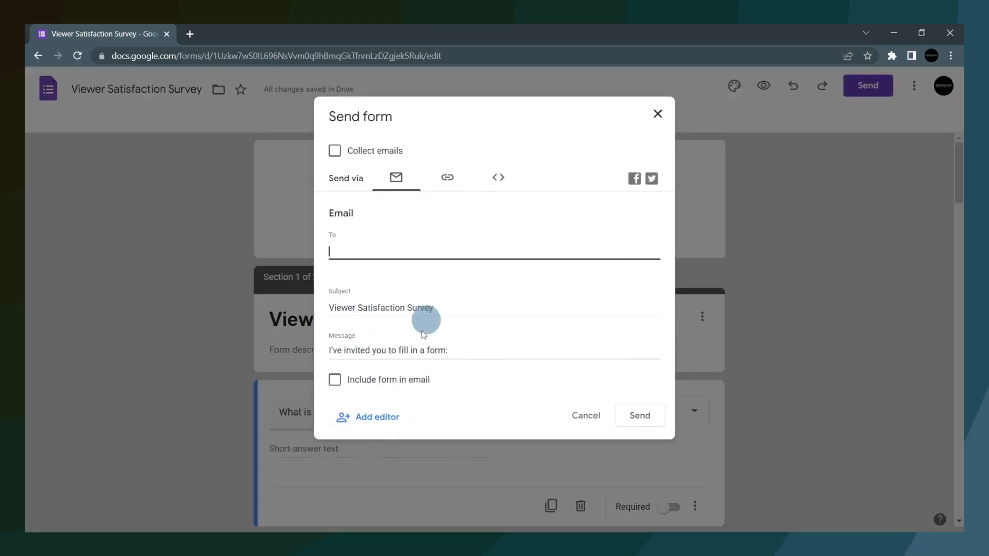
click(447, 180)
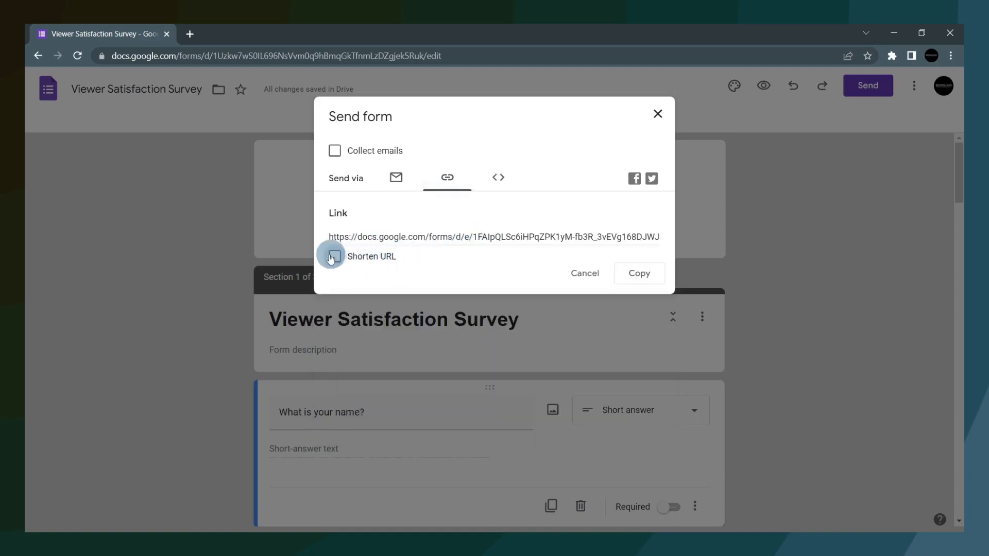
click(498, 185)
- Choose sending the form by link, shorten the URL and copy it
click(457, 182)
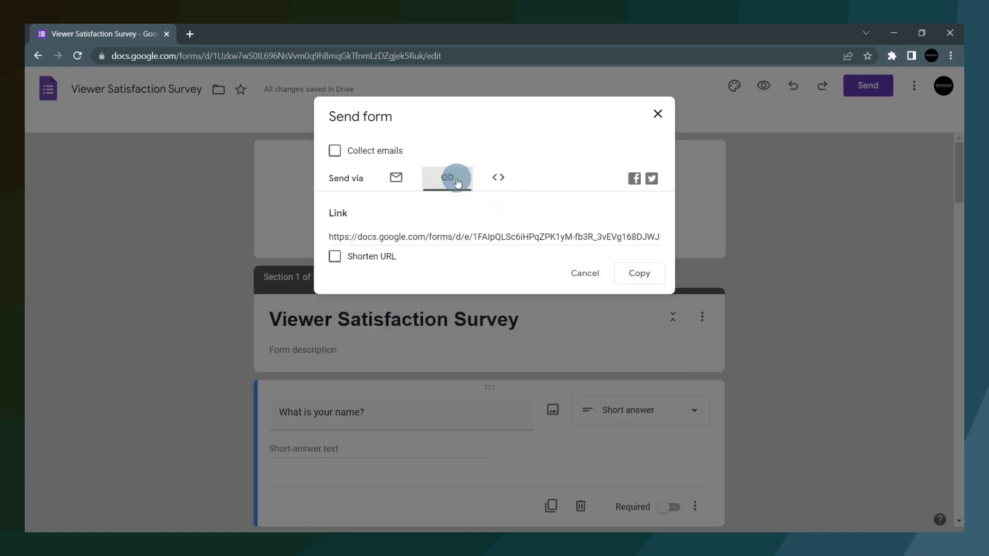
click(334, 256)
click(641, 241)
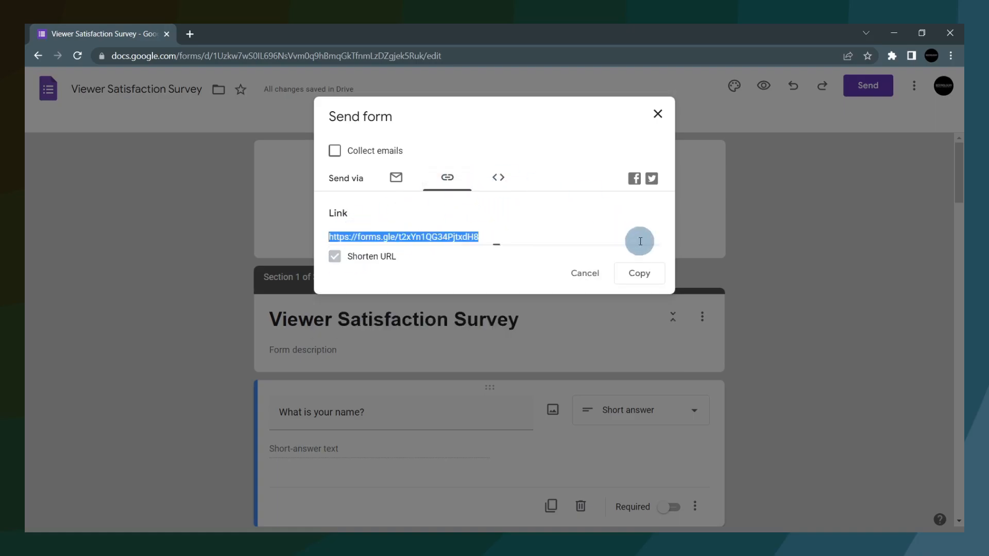
click(643, 275)
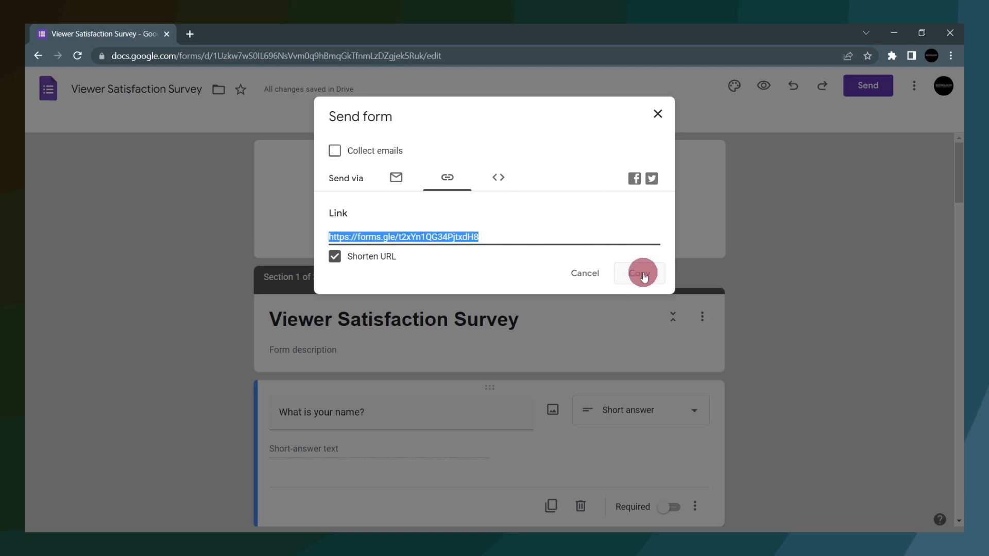